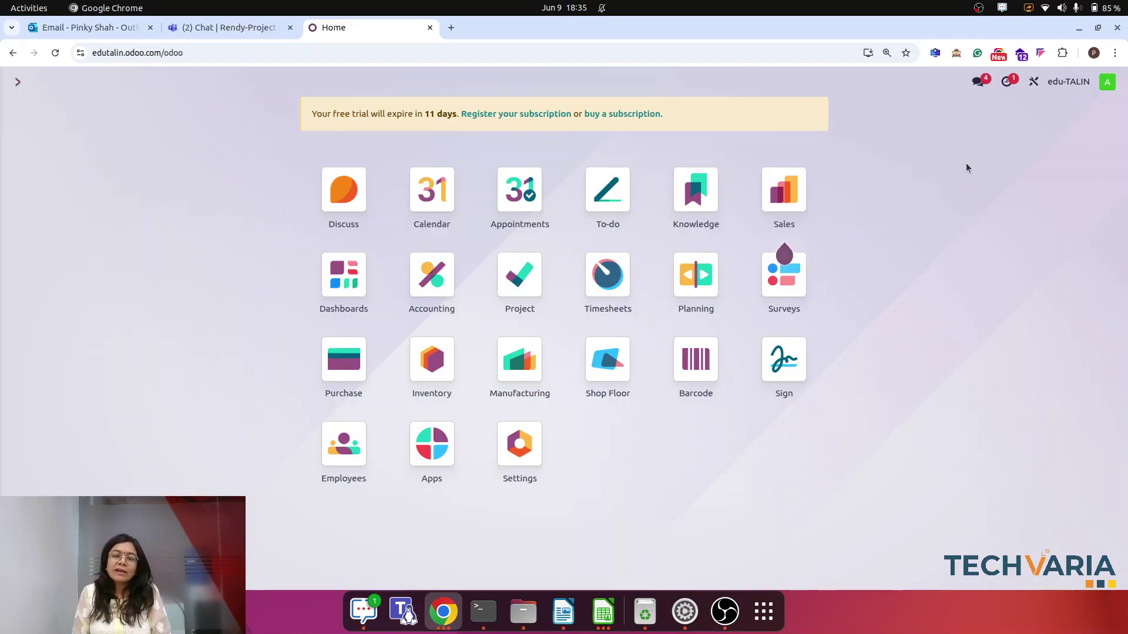
# - Open the Website Development project in the Project app to view its task board
pyautogui.write('pro')
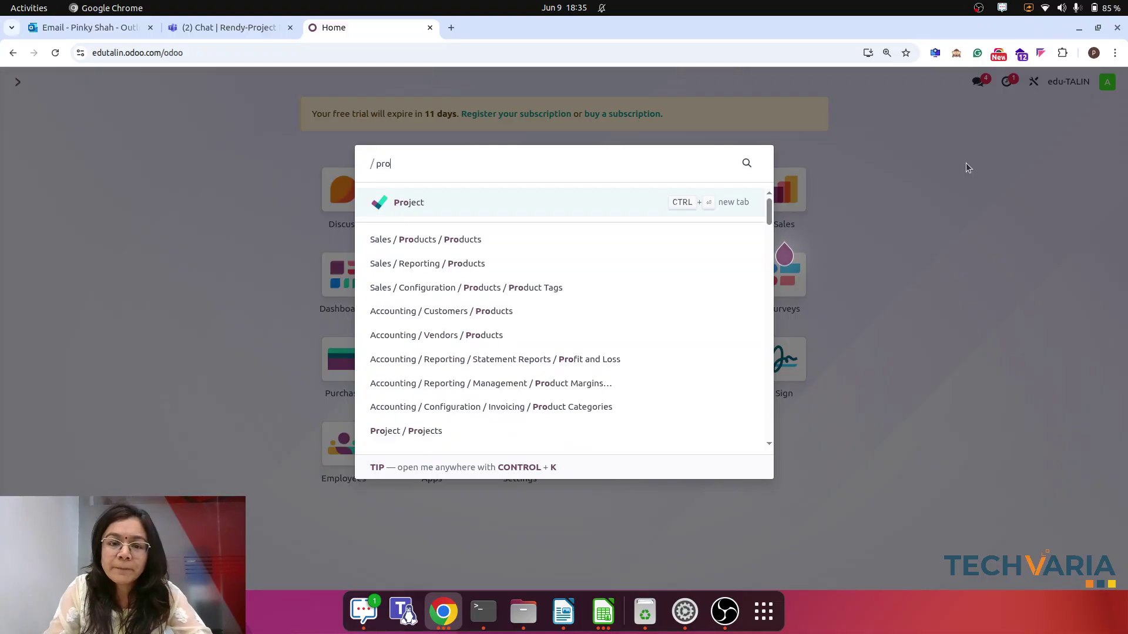
pyautogui.click(407, 204)
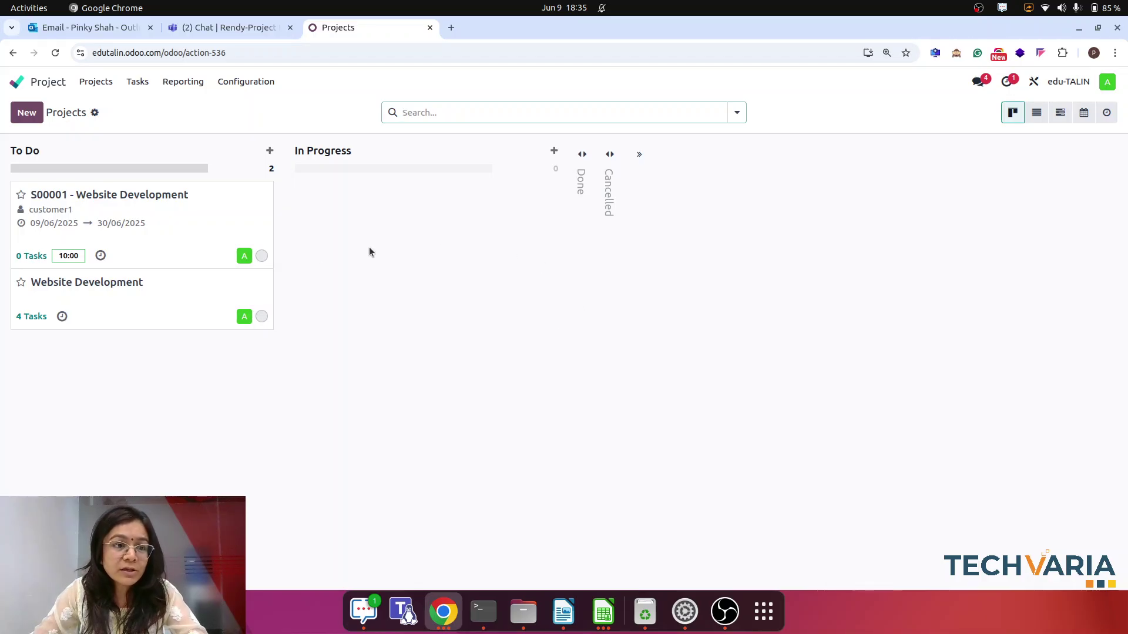
pyautogui.click(182, 295)
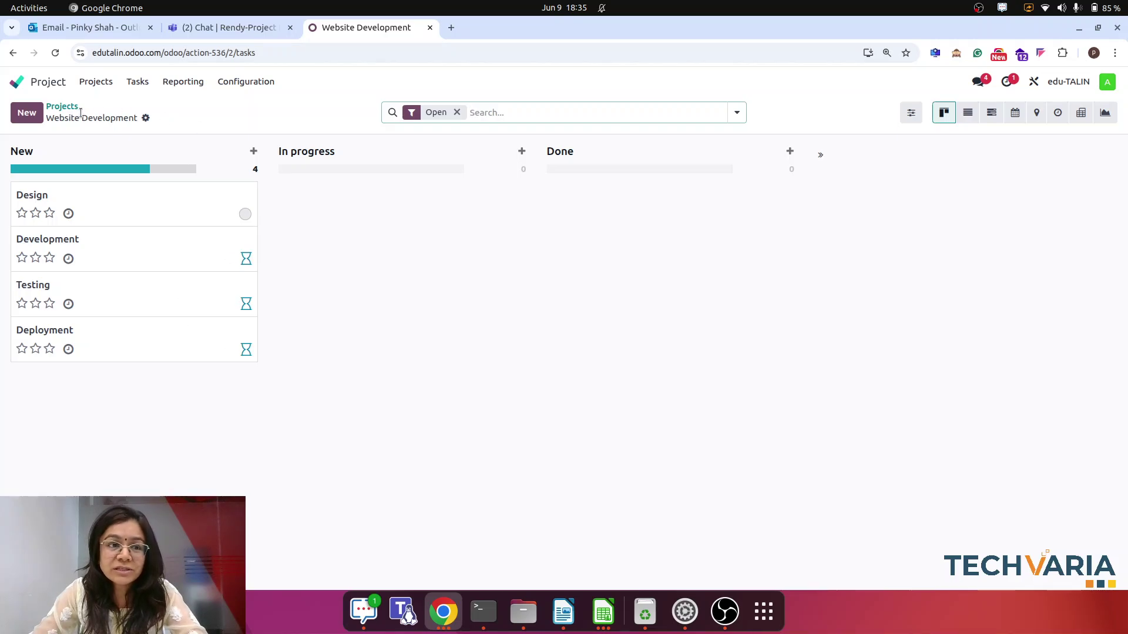
# - Open the Website Development project's form from the configuration list of projects and view its linked tasks
pyautogui.click(234, 84)
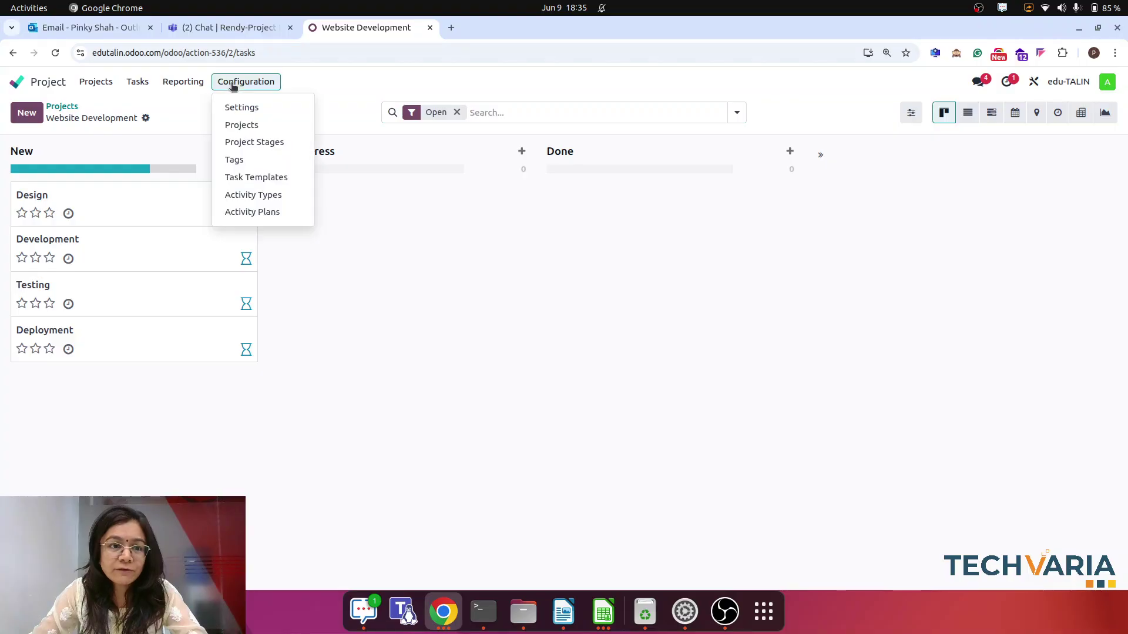
pyautogui.click(242, 125)
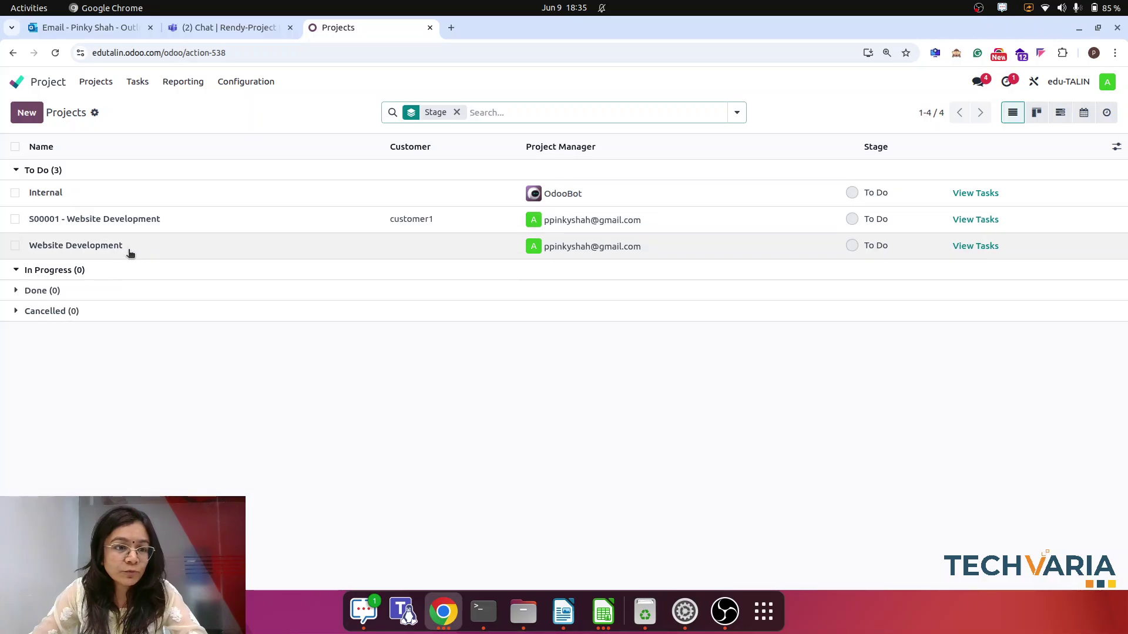
pyautogui.click(130, 253)
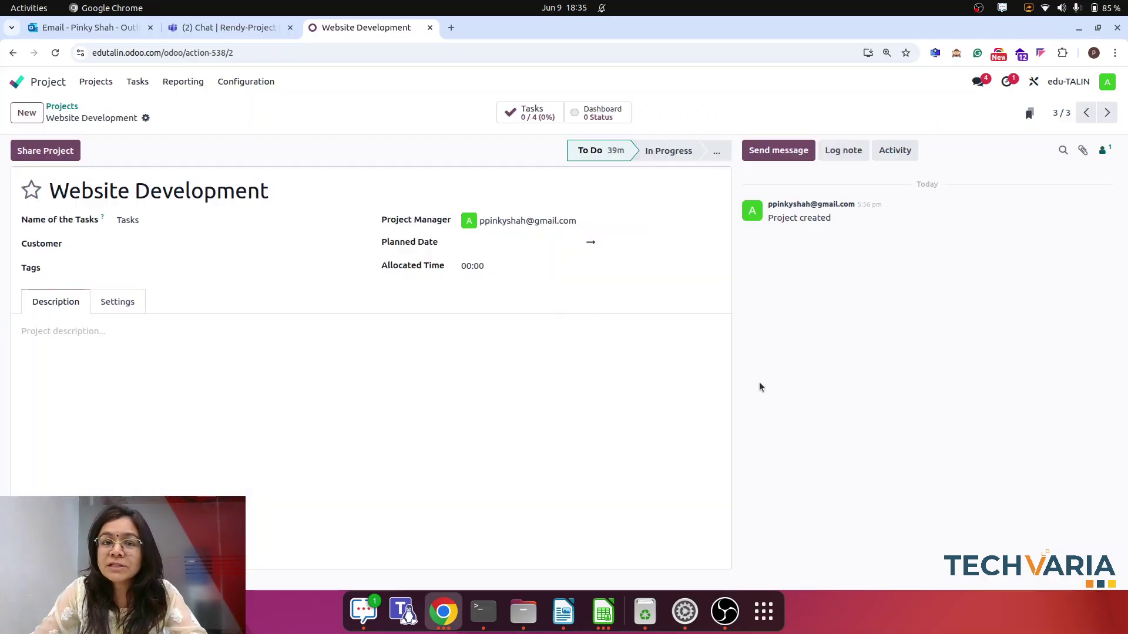
pyautogui.click(535, 112)
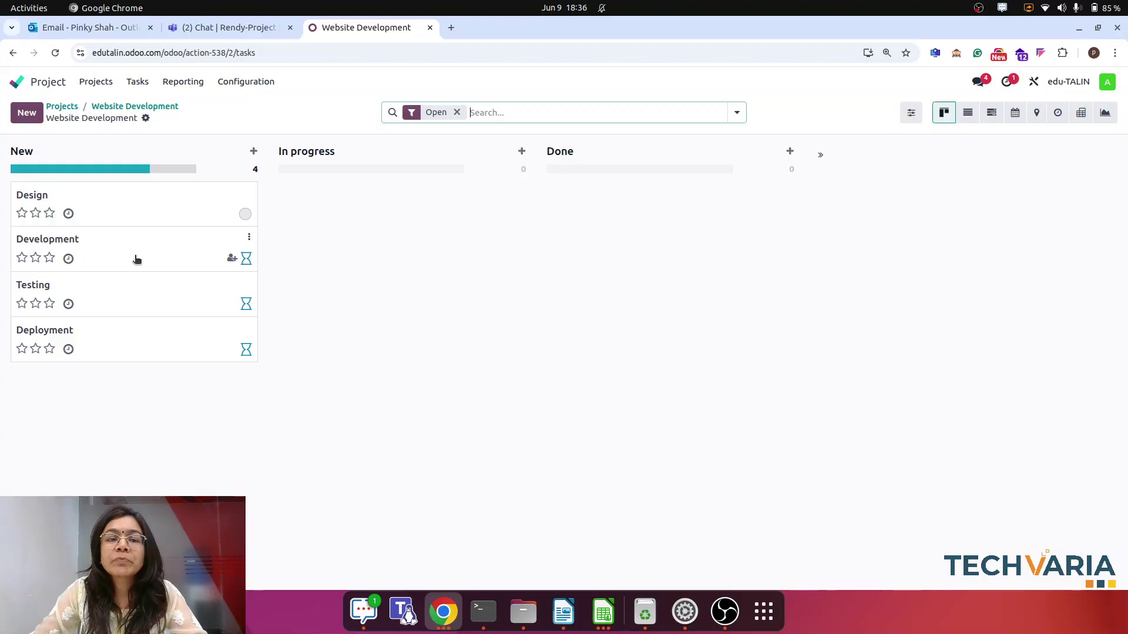
# - Search the sales products for "web" and open the Website Development service product to review its project template settings
pyautogui.click(17, 82)
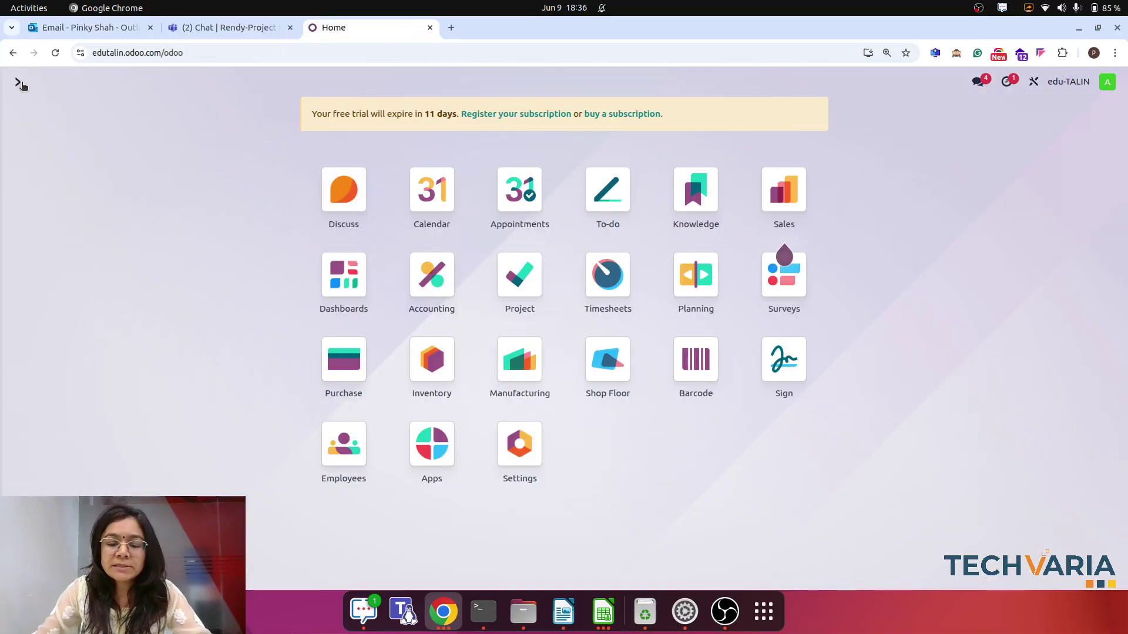
pyautogui.write('prod')
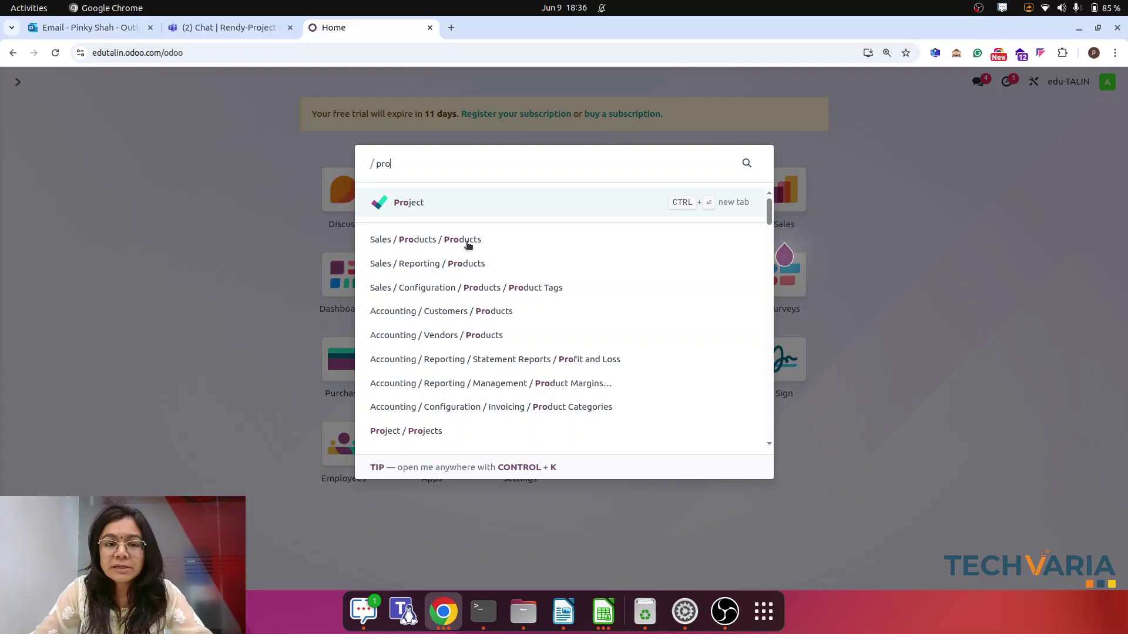
pyautogui.click(466, 241)
pyautogui.write('web')
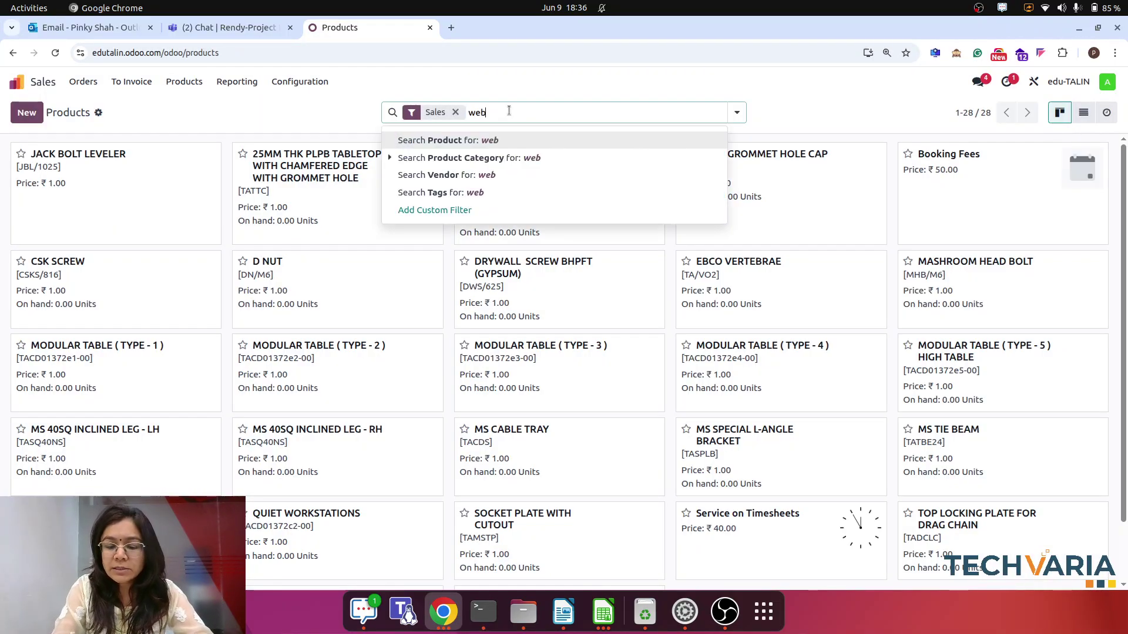
pyautogui.press('Return')
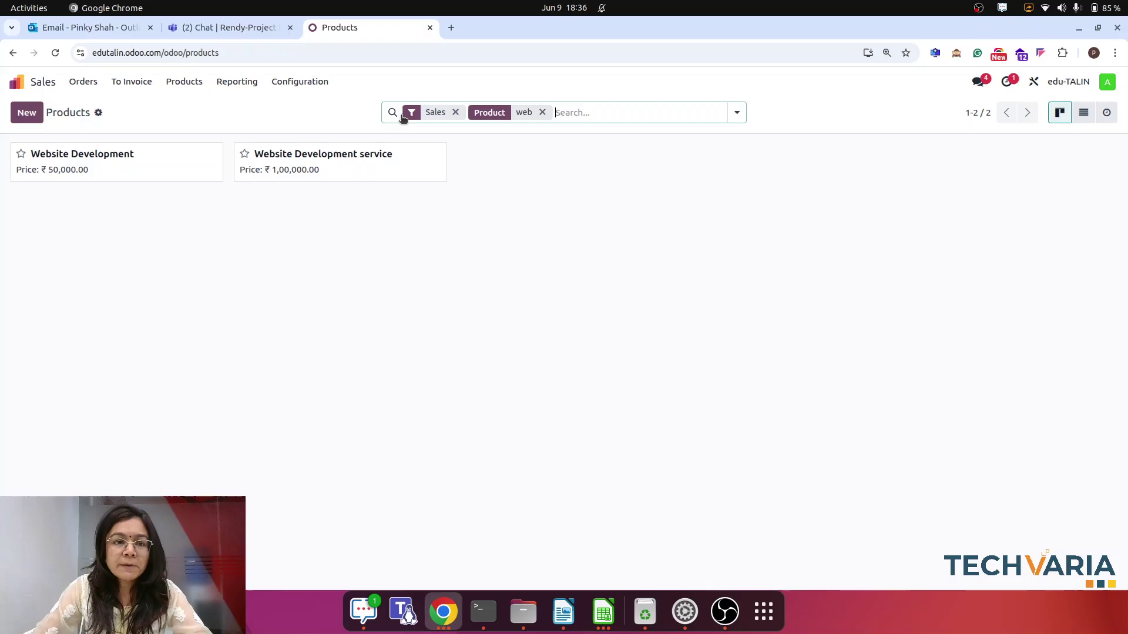
pyautogui.click(385, 159)
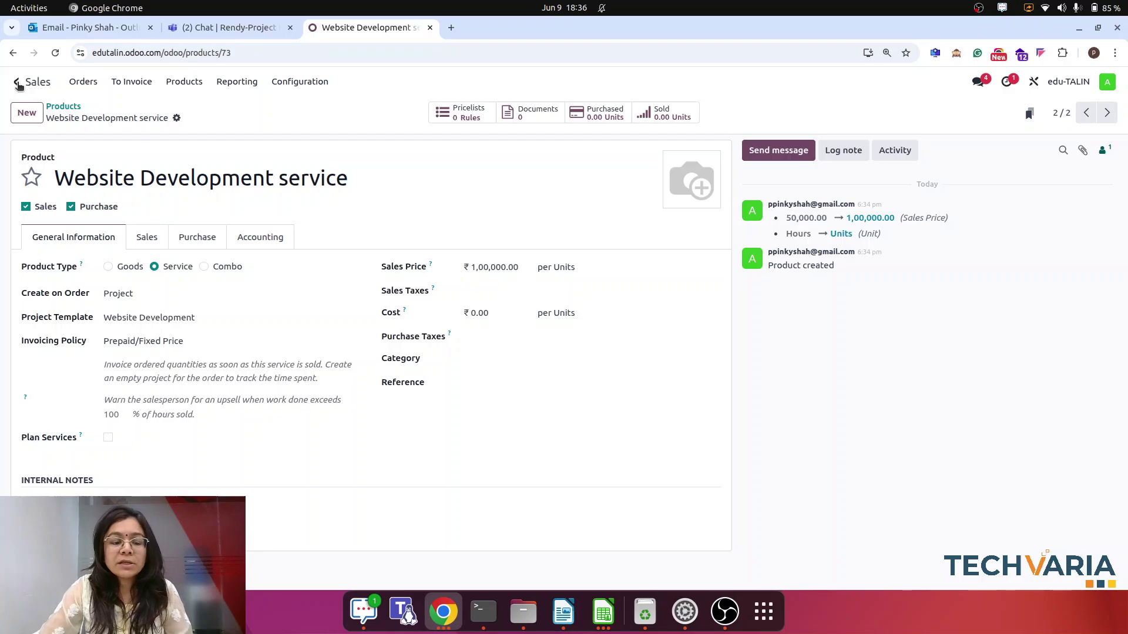
# - Create a new sales quotation for customer1
pyautogui.click(17, 84)
pyautogui.write('sa')
pyautogui.click(412, 208)
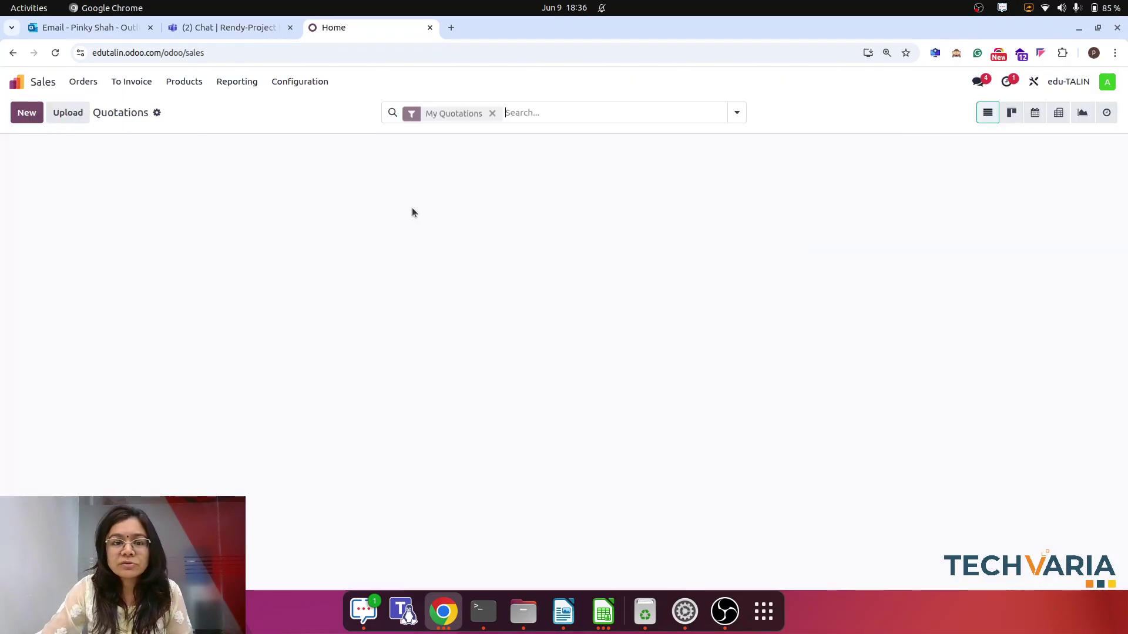
pyautogui.click(37, 121)
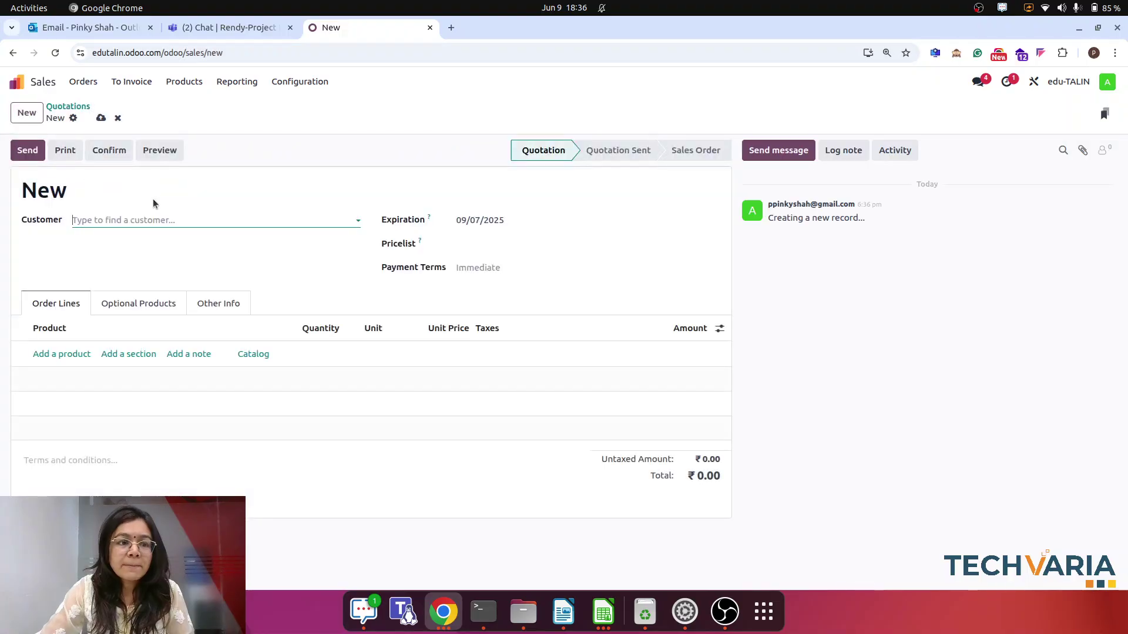
pyautogui.write('cu')
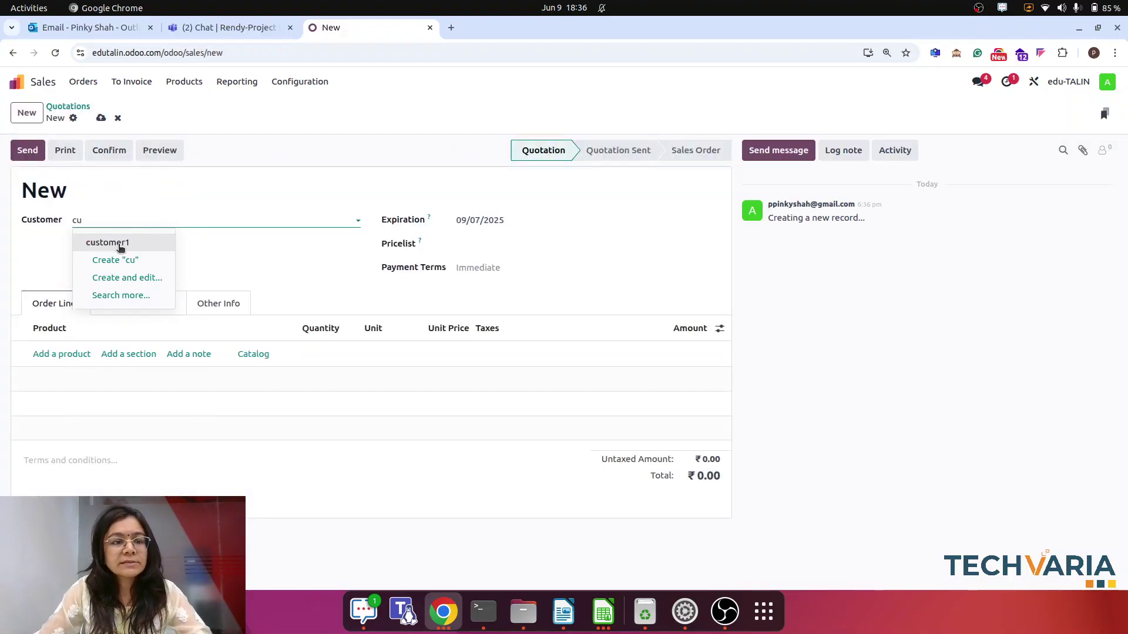
pyautogui.click(122, 242)
# - Add the Website Development service product to the quotation and confirm it as a sales order
pyautogui.click(52, 356)
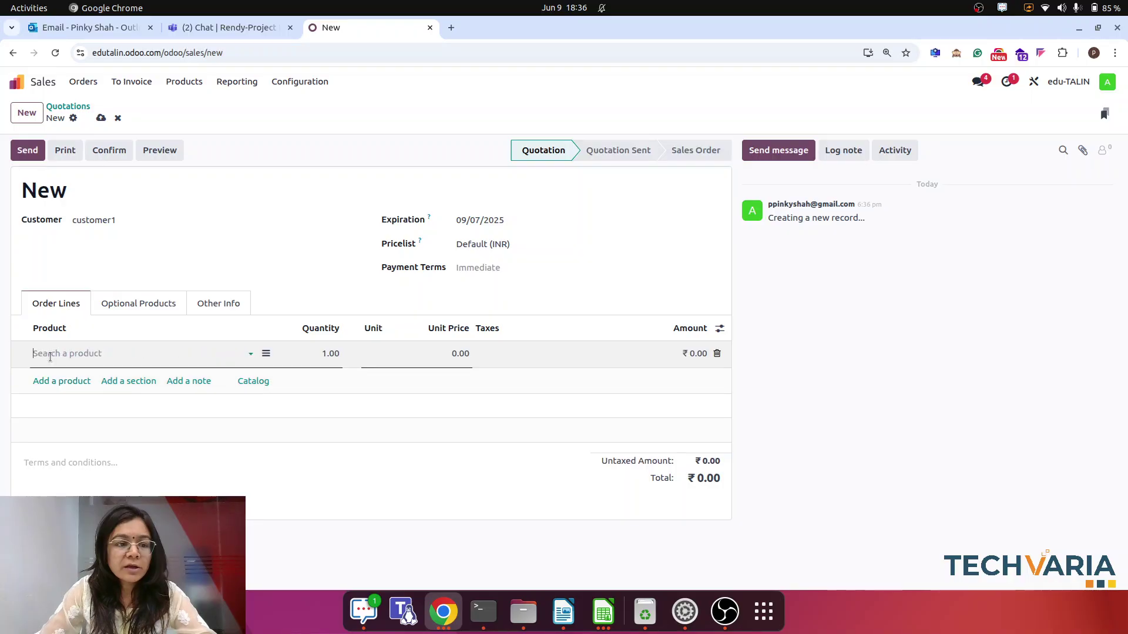
pyautogui.write('web')
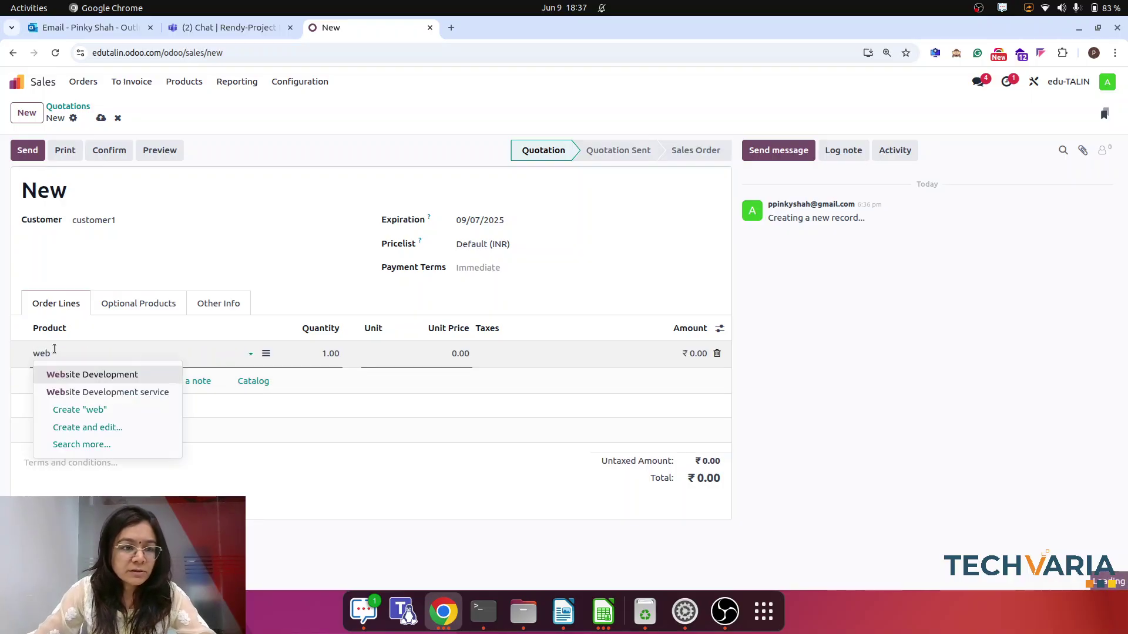
pyautogui.click(131, 392)
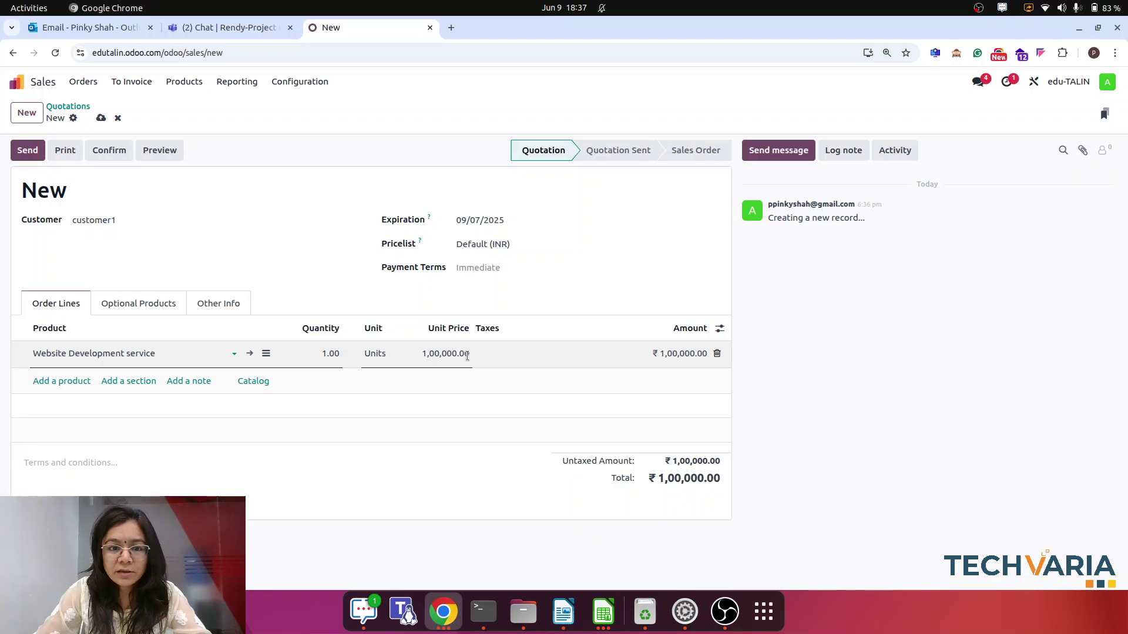
pyautogui.click(110, 155)
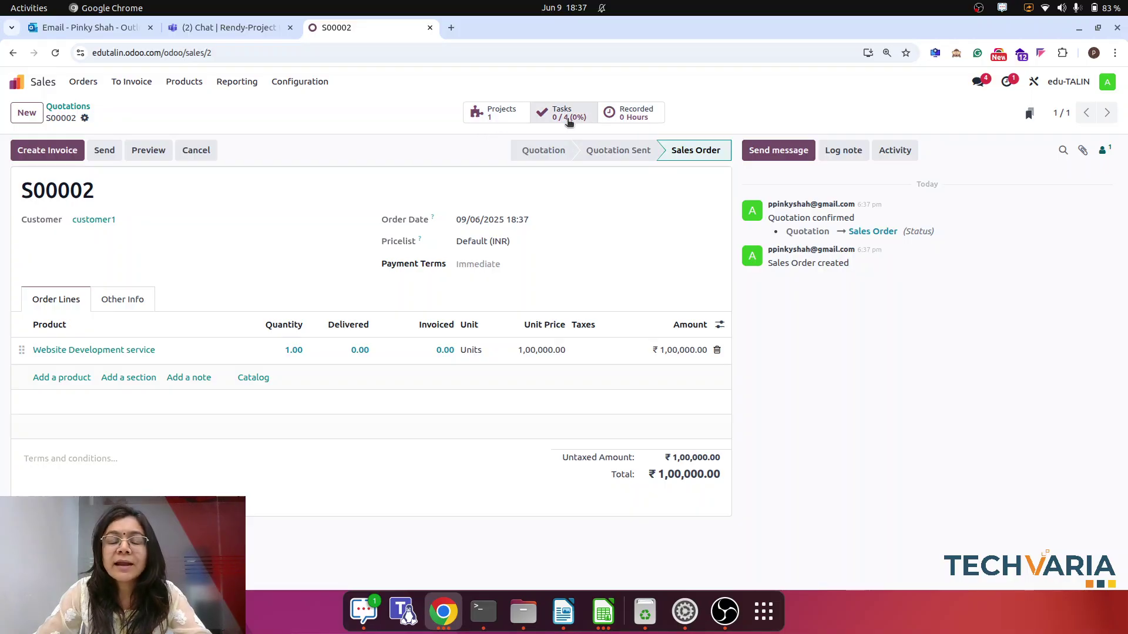
# - Open the project linked to the sales order and append "-customer 1" to its name
pyautogui.click(502, 120)
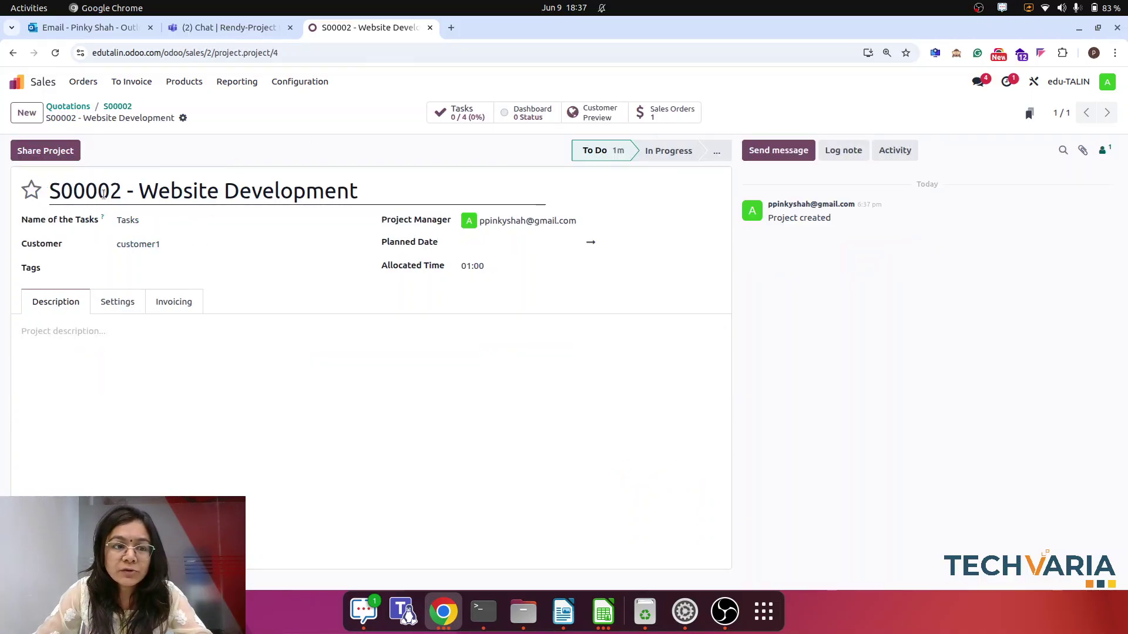
pyautogui.click(377, 192)
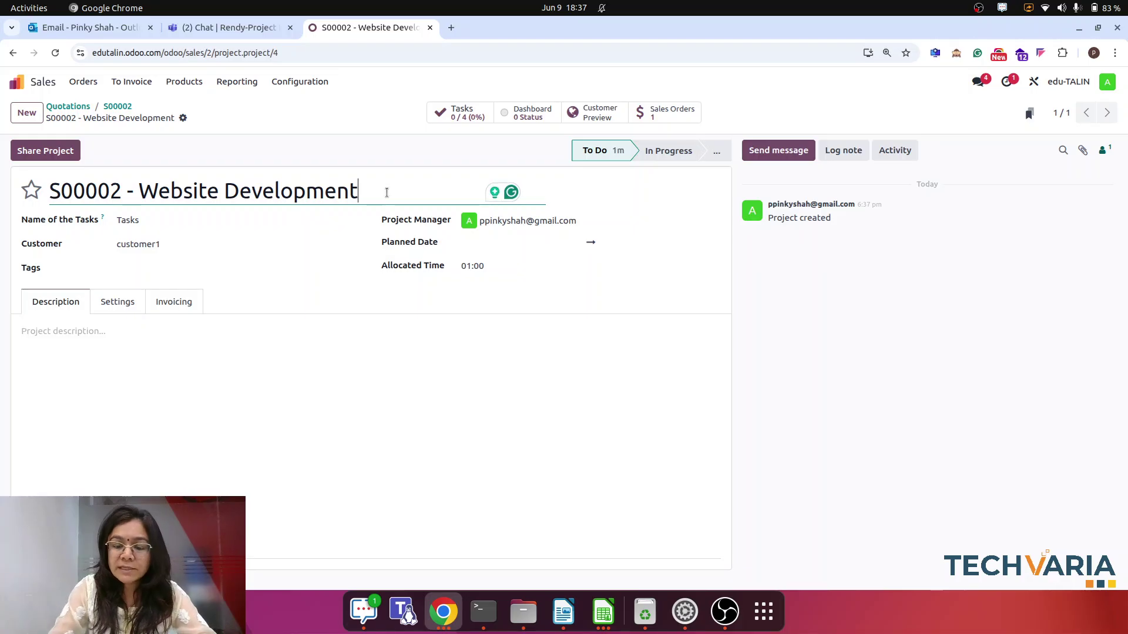
pyautogui.write('-pps')
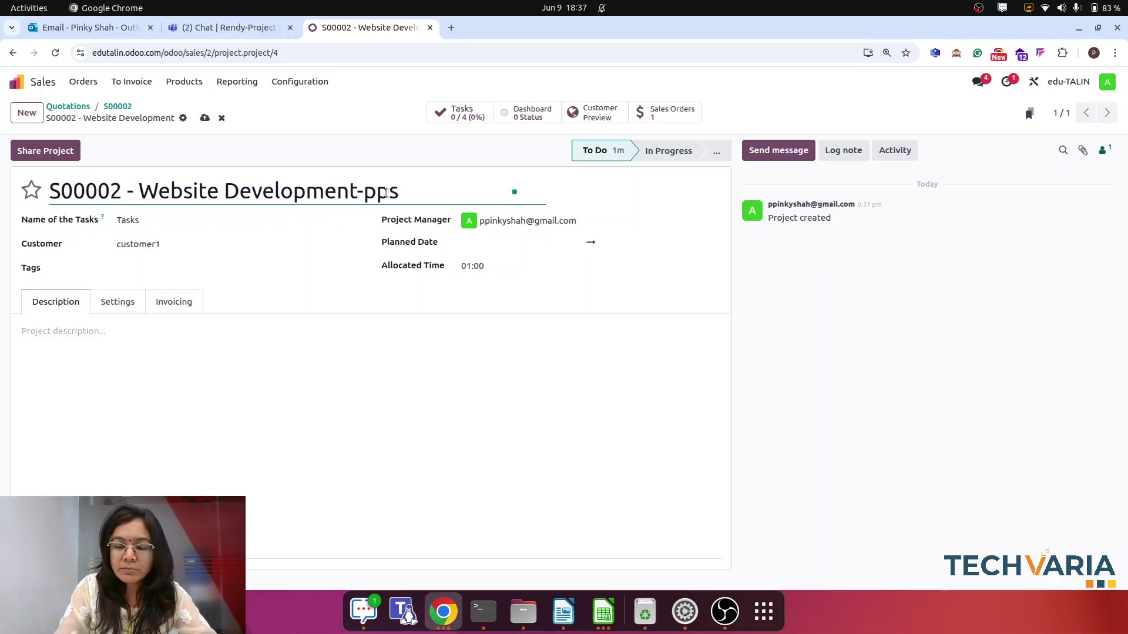
pyautogui.press('BackSpace')
pyautogui.press('BackSpace')
pyautogui.press('BackSpace')
pyautogui.write('cus')
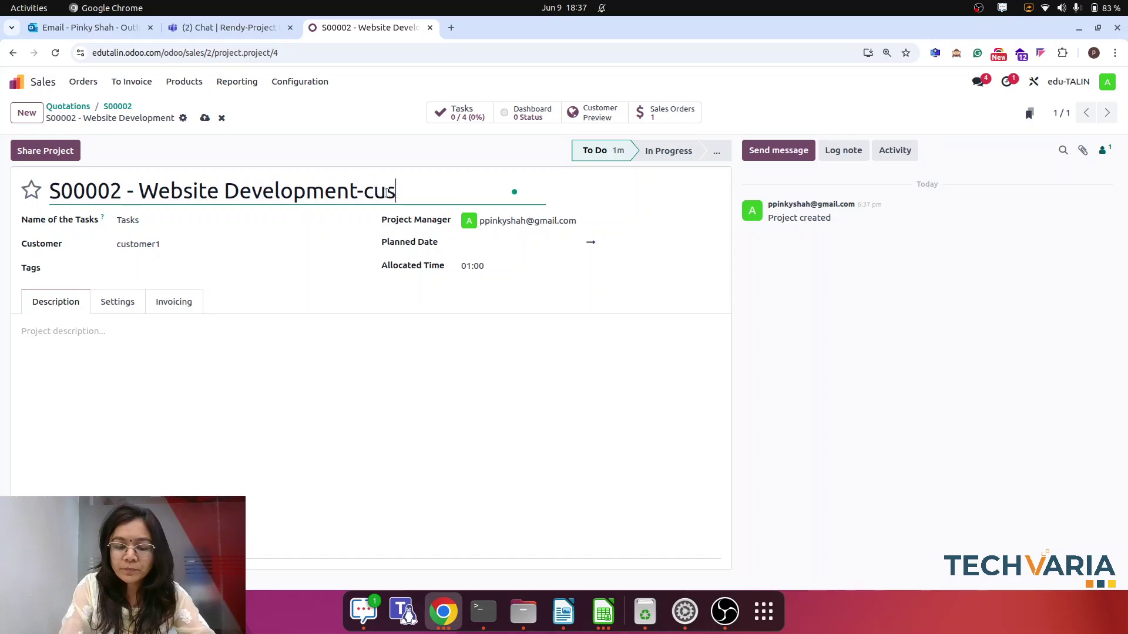
pyautogui.write('tomer1')
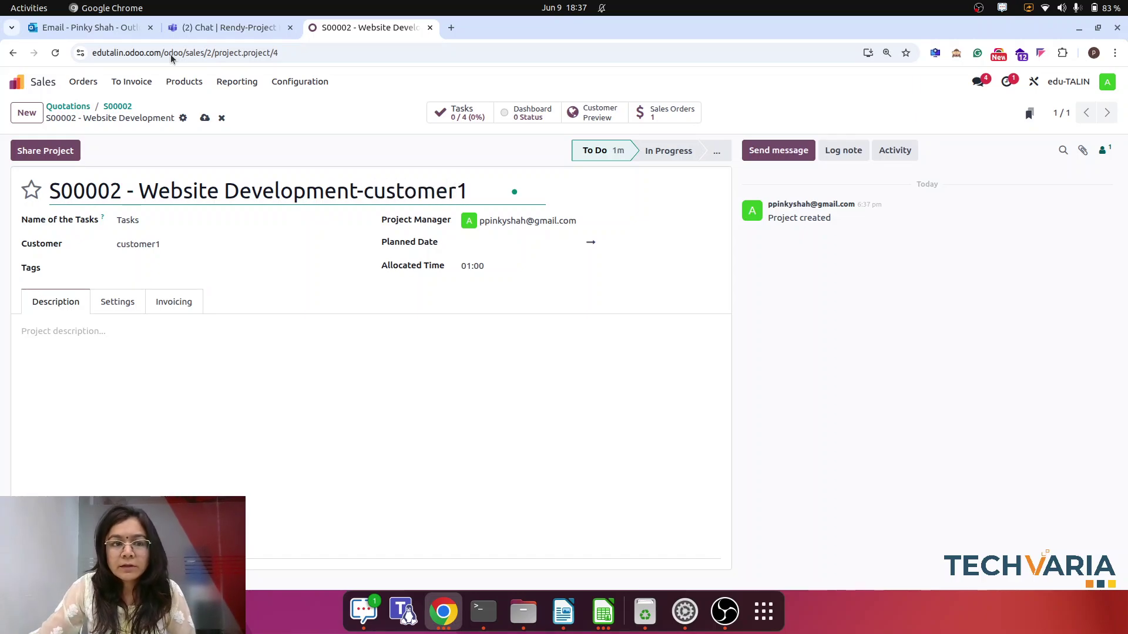
pyautogui.click(204, 118)
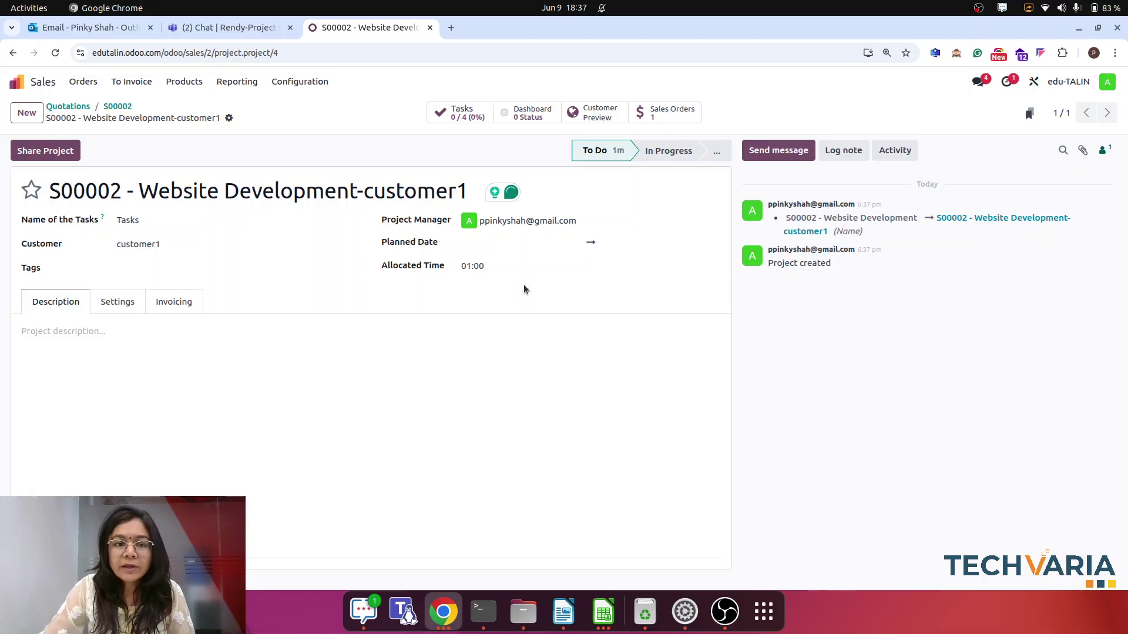
pyautogui.rightClick(411, 193)
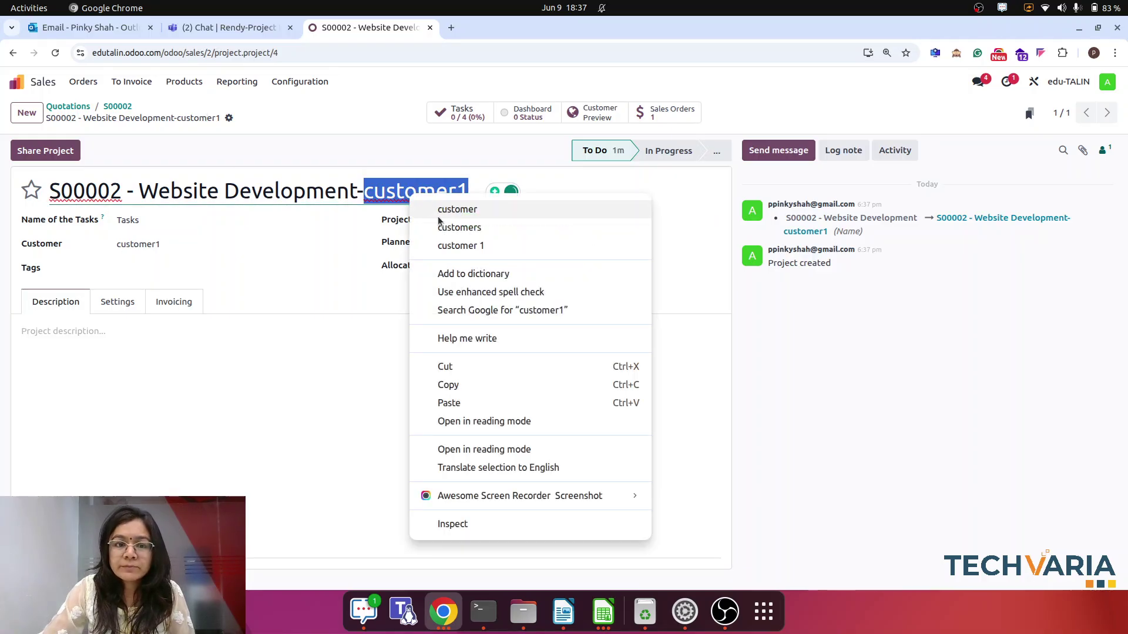
pyautogui.click(461, 245)
# - Try to set the project's planned dates to 10/06/2025 through 20/06/2025 and shorten the end to 17/06/2025
pyautogui.click(474, 243)
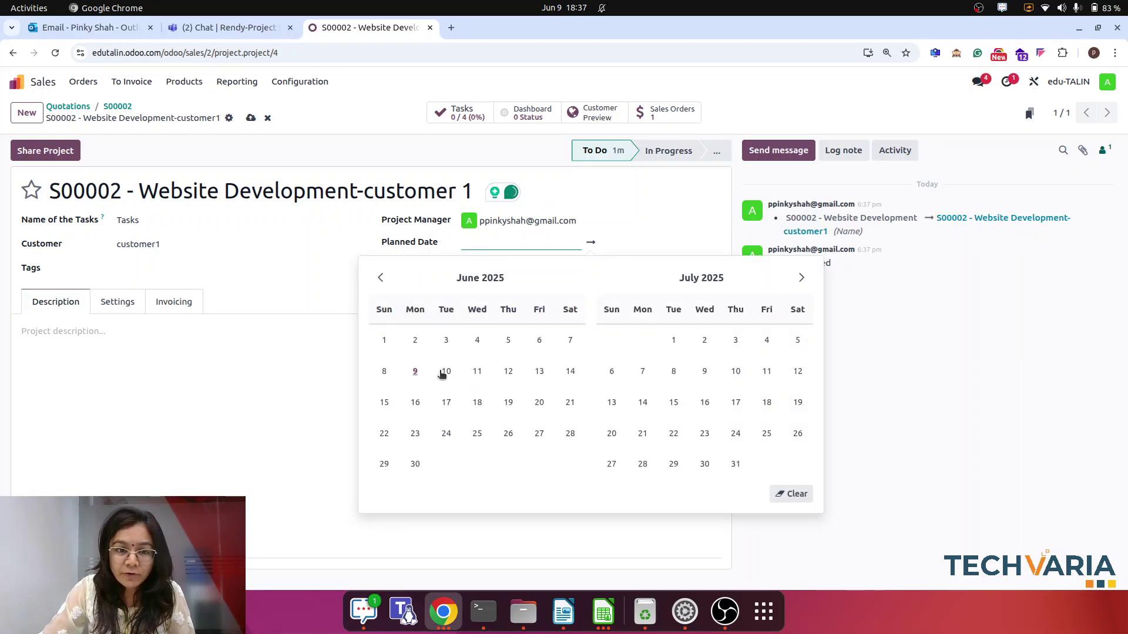
pyautogui.click(447, 371)
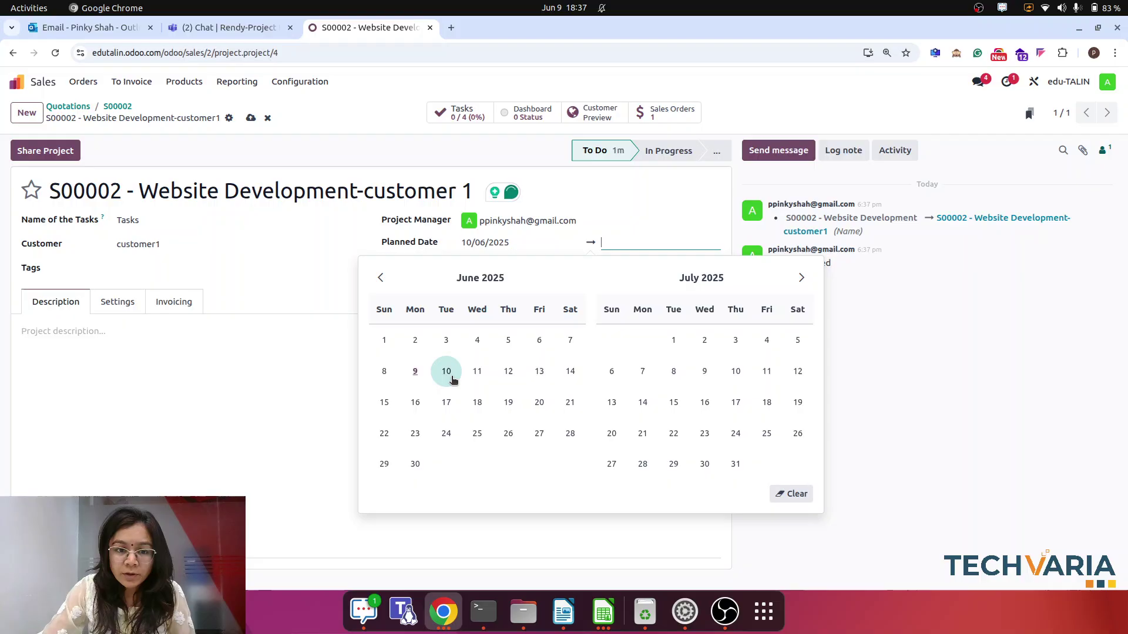
pyautogui.click(539, 402)
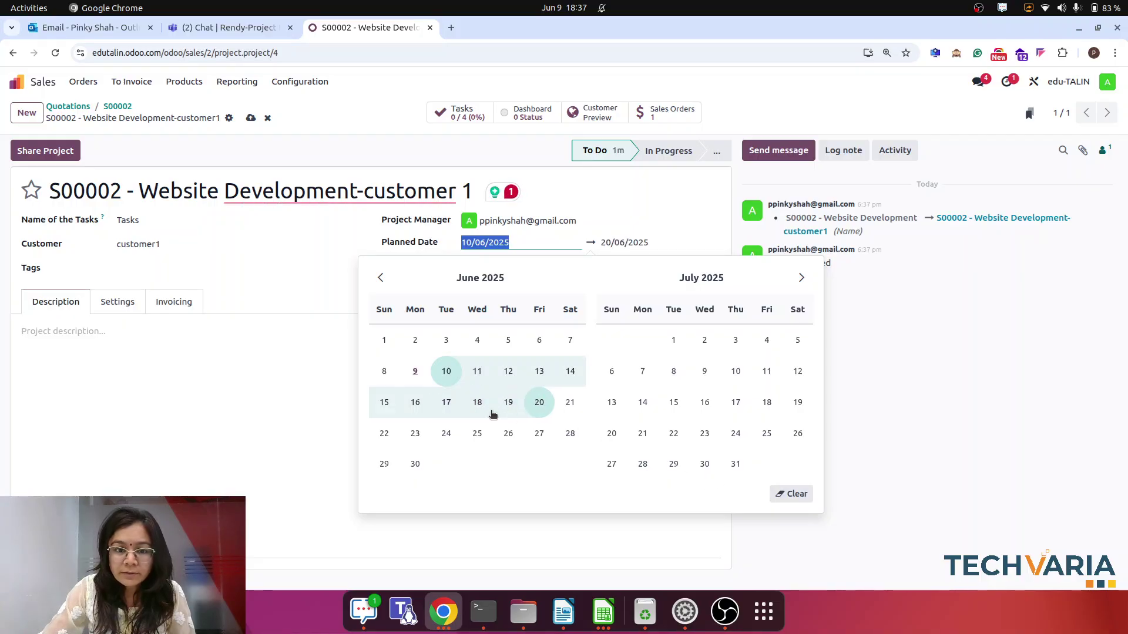
pyautogui.click(446, 403)
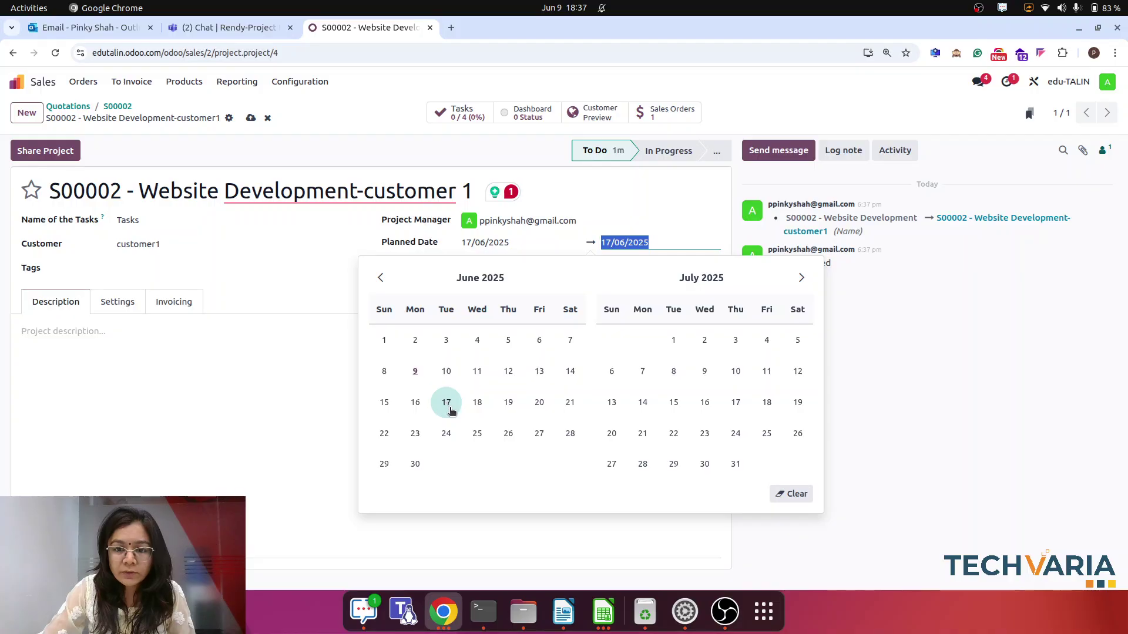
pyautogui.click(281, 477)
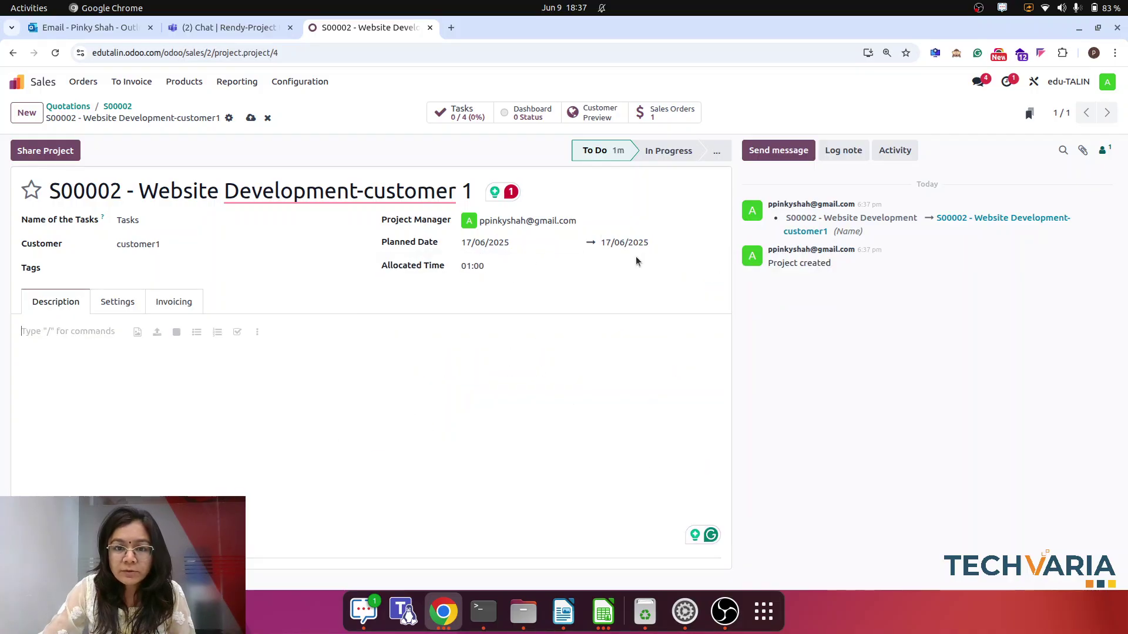
# - Set the project's planned dates to start on 10/06/2025 and end on 17/06/2025
pyautogui.click(496, 243)
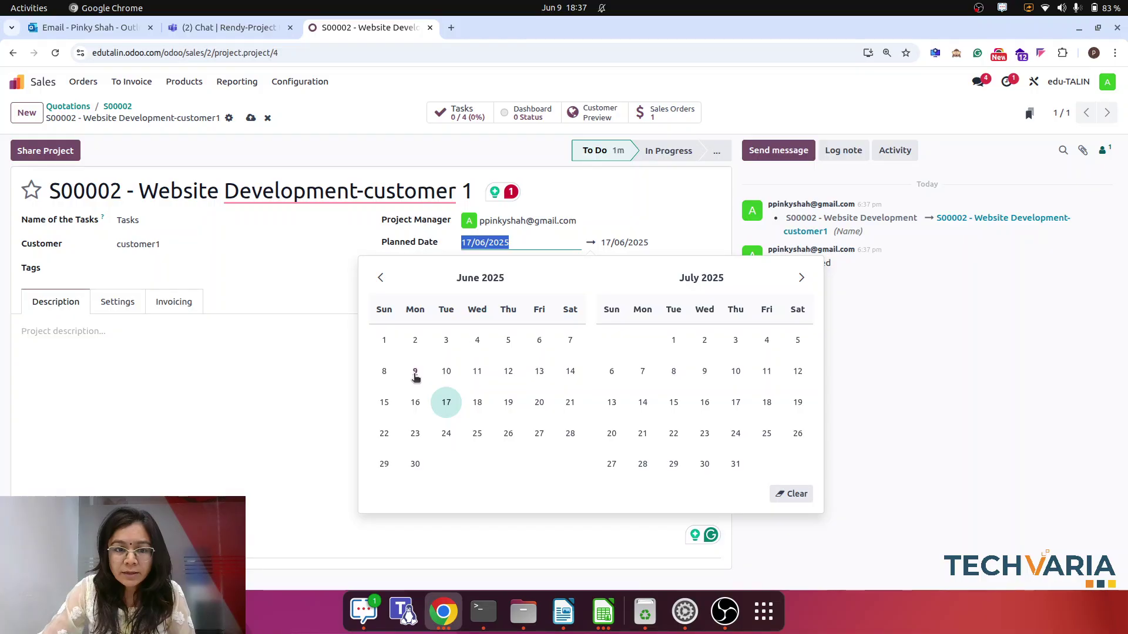
pyautogui.click(446, 371)
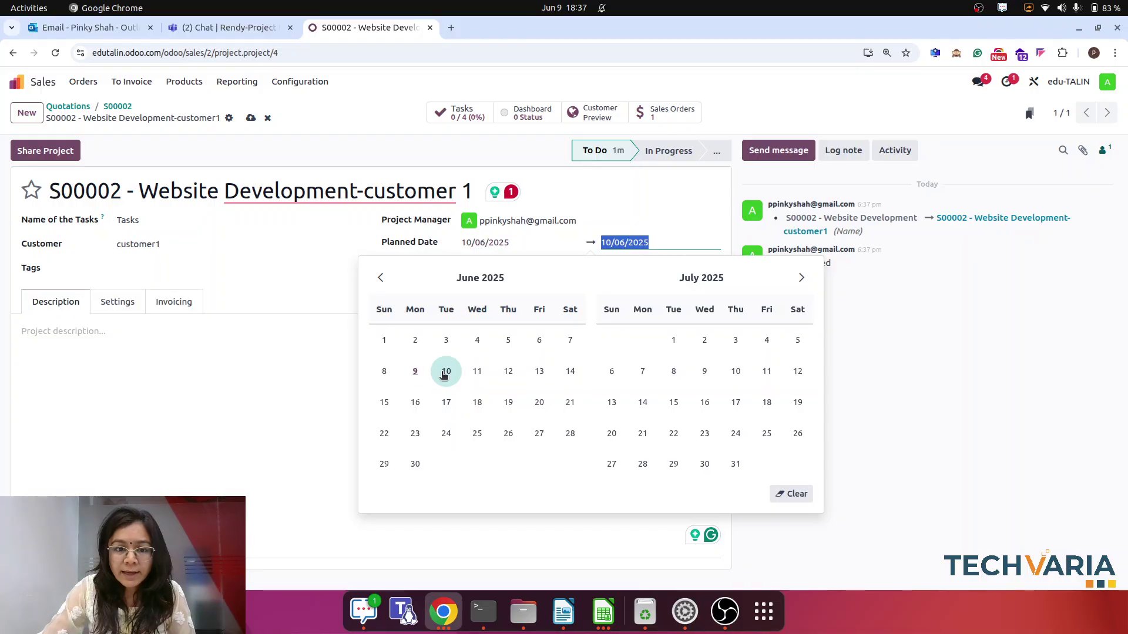
pyautogui.click(448, 401)
pyautogui.click(926, 536)
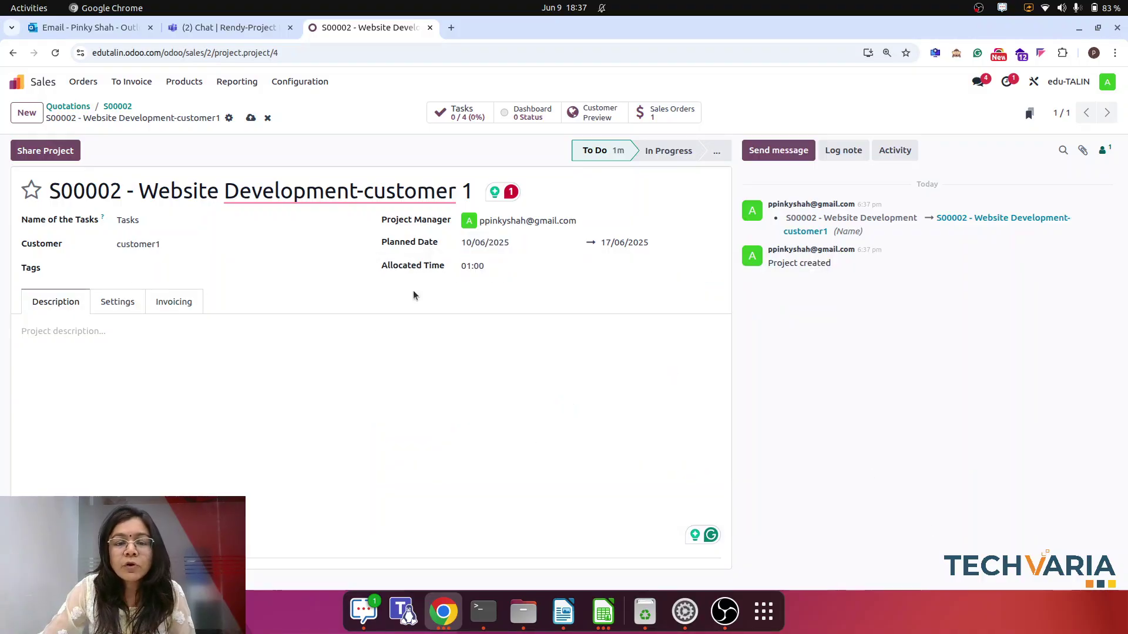
# - Set the project's allocated time to 40 hours and save the project
pyautogui.click(506, 263)
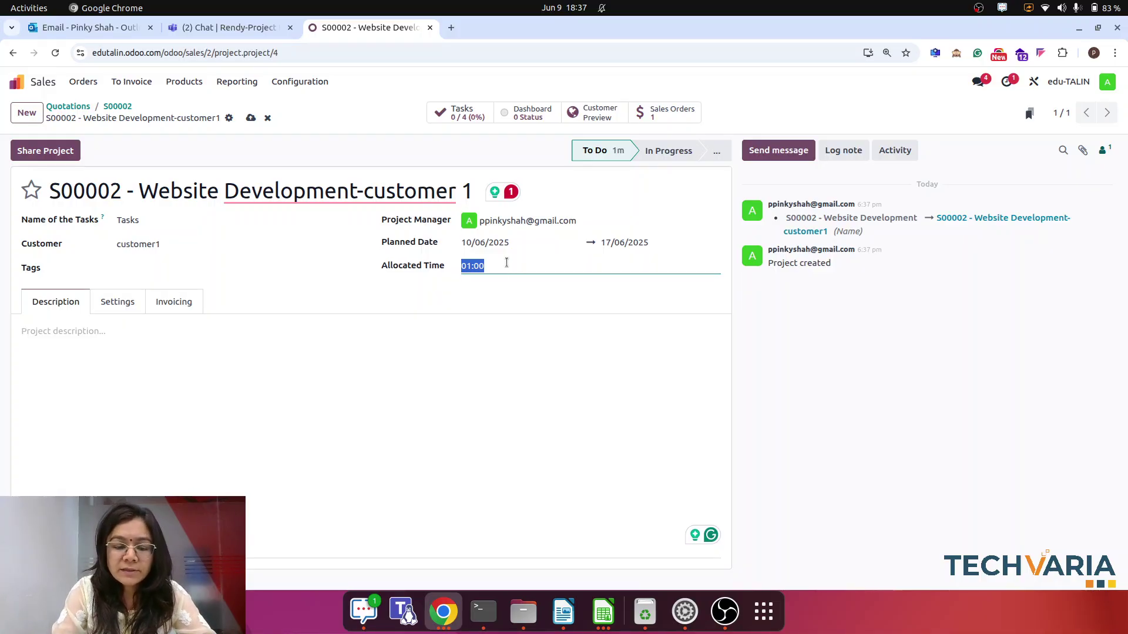
pyautogui.write('40')
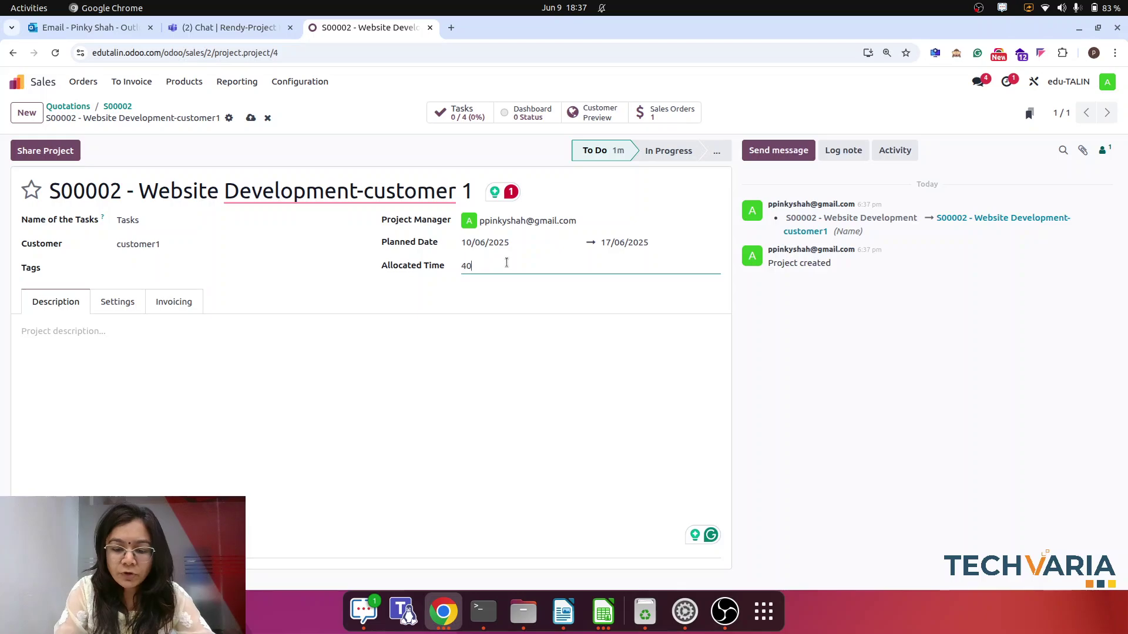
pyautogui.click(881, 411)
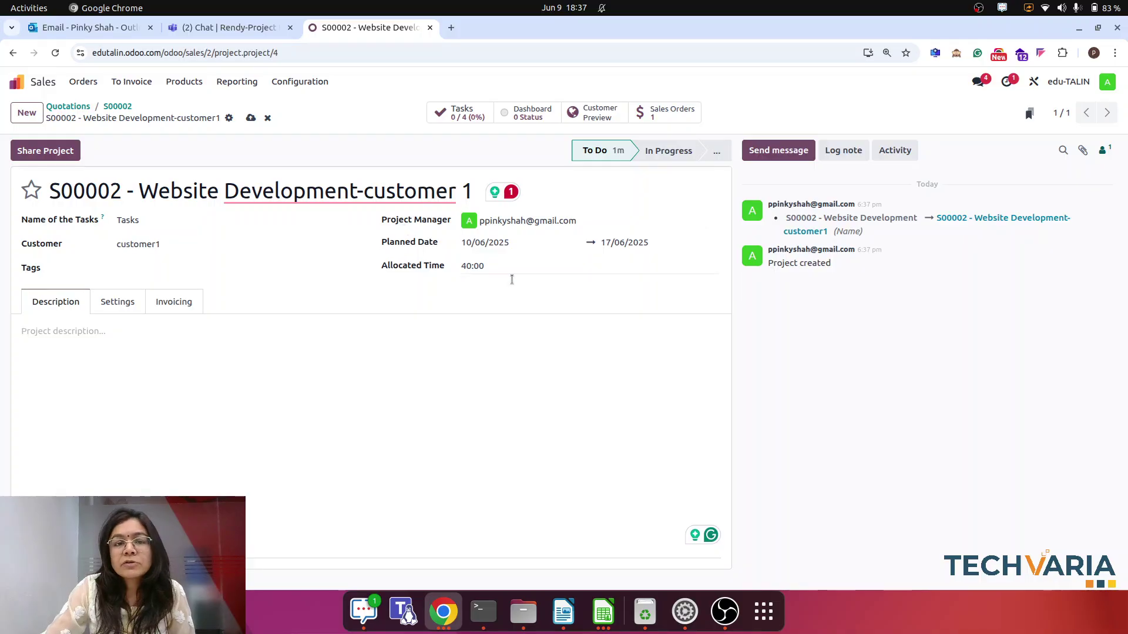
pyautogui.click(251, 119)
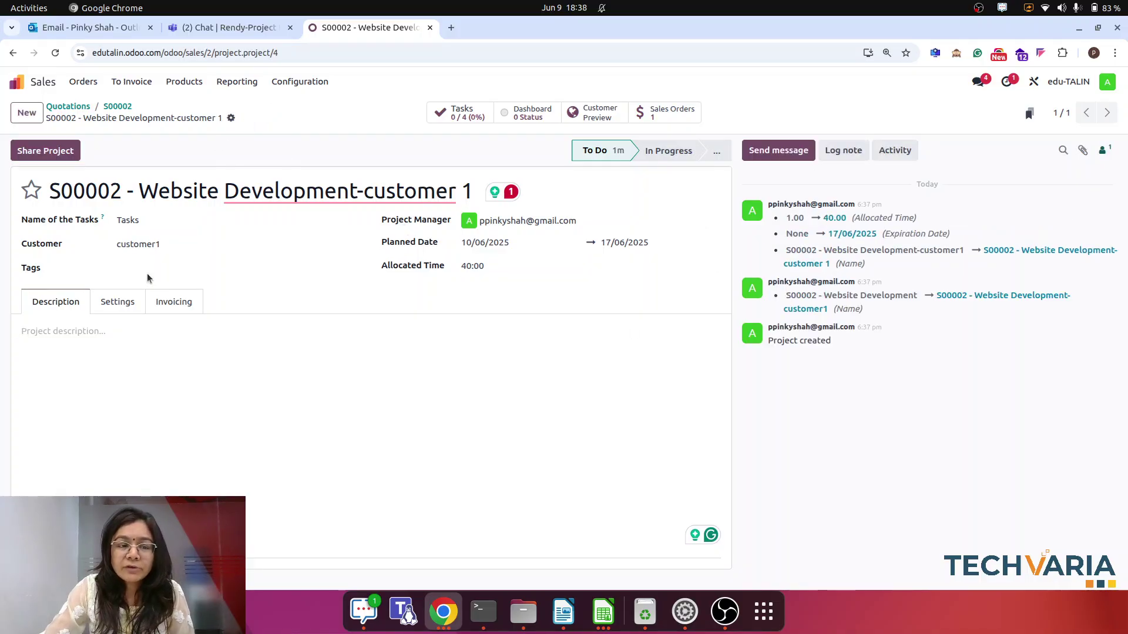
# - Add Timesheets, Sales Orders, Invoices, Purchase Orders, Vendor Bills, Analytic Items and Dashboard shortcuts to the project's task view, and open the Dashboard
pyautogui.click(468, 115)
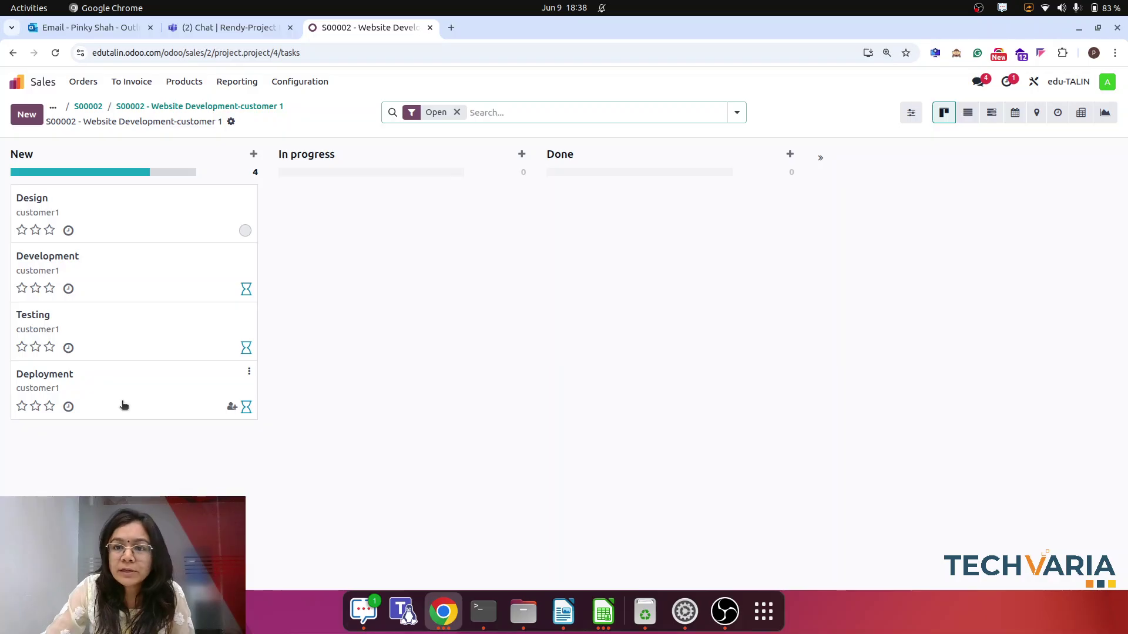
pyautogui.click(909, 125)
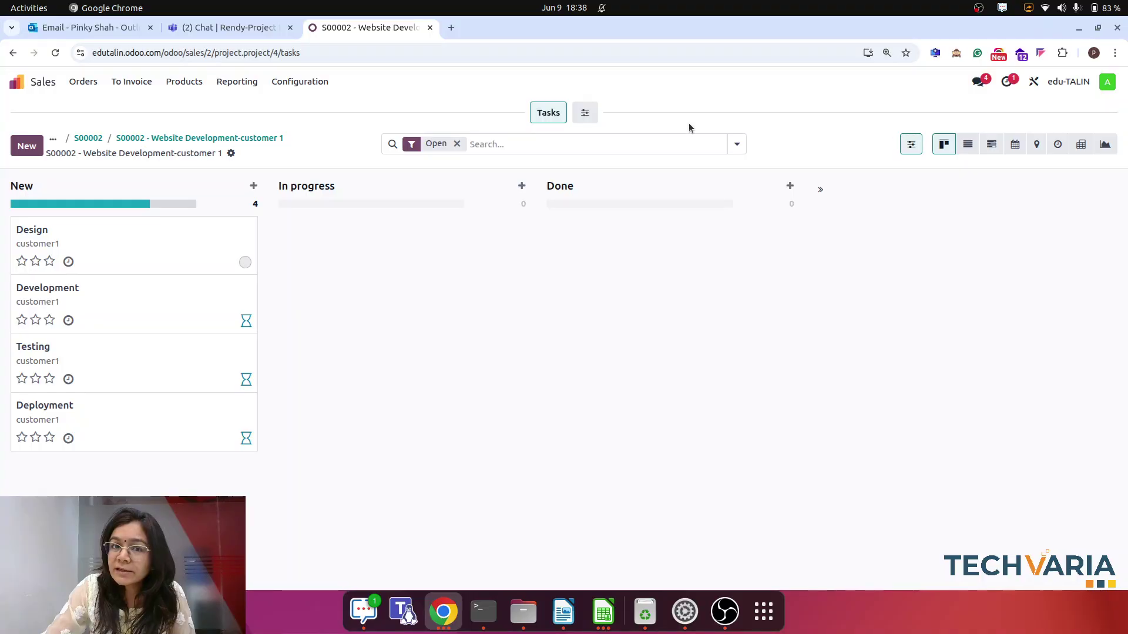
pyautogui.click(584, 112)
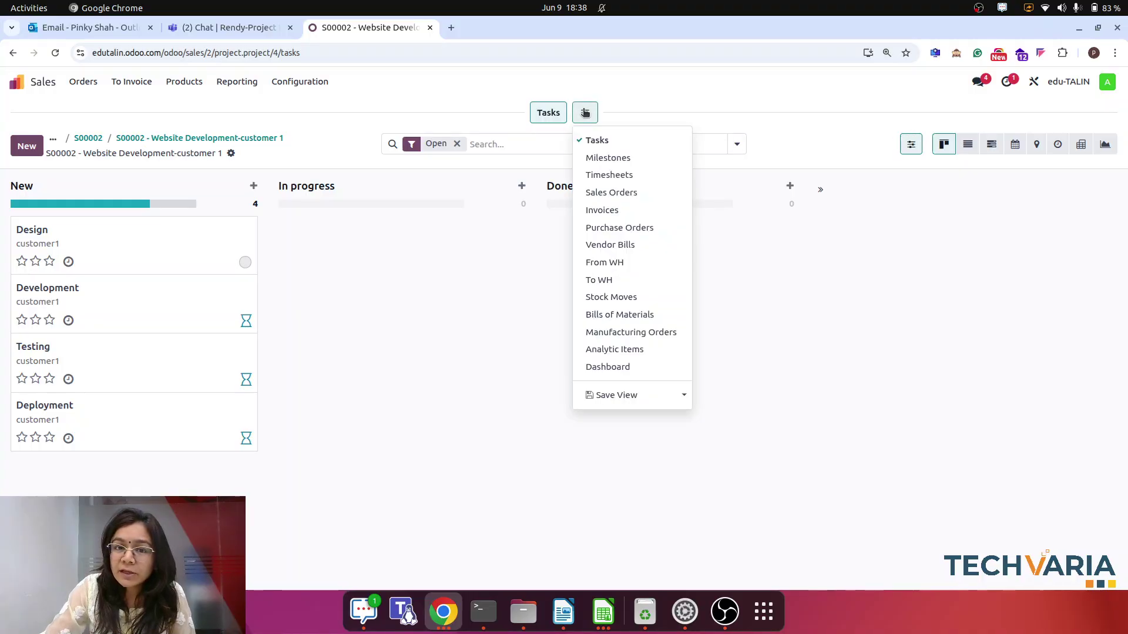
pyautogui.click(611, 175)
pyautogui.click(603, 194)
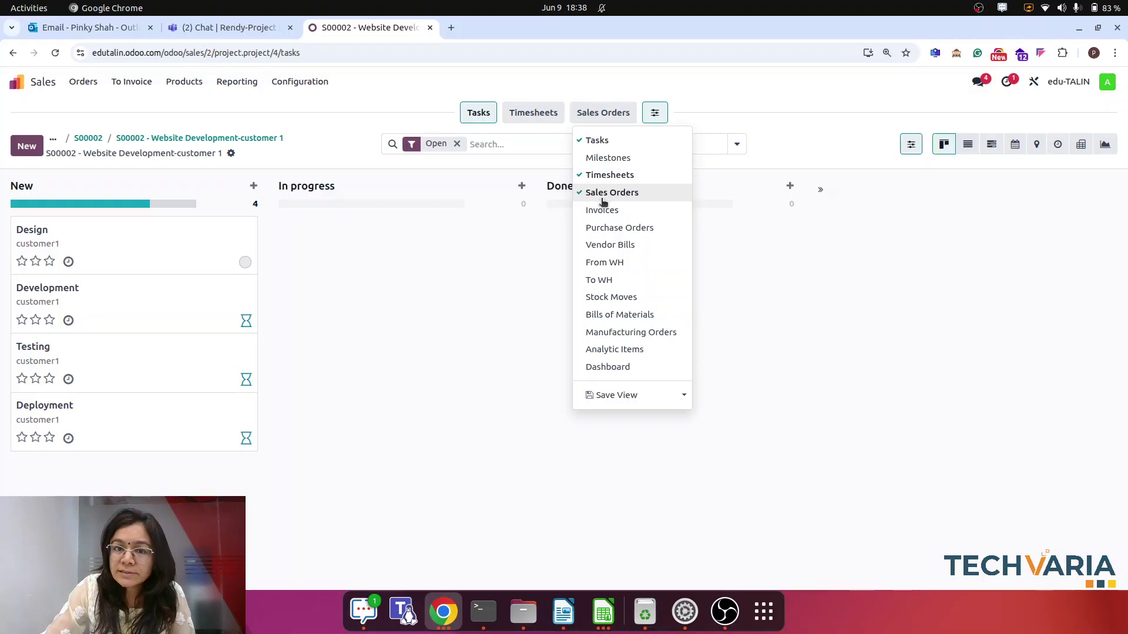
pyautogui.click(602, 210)
pyautogui.click(602, 227)
pyautogui.click(600, 244)
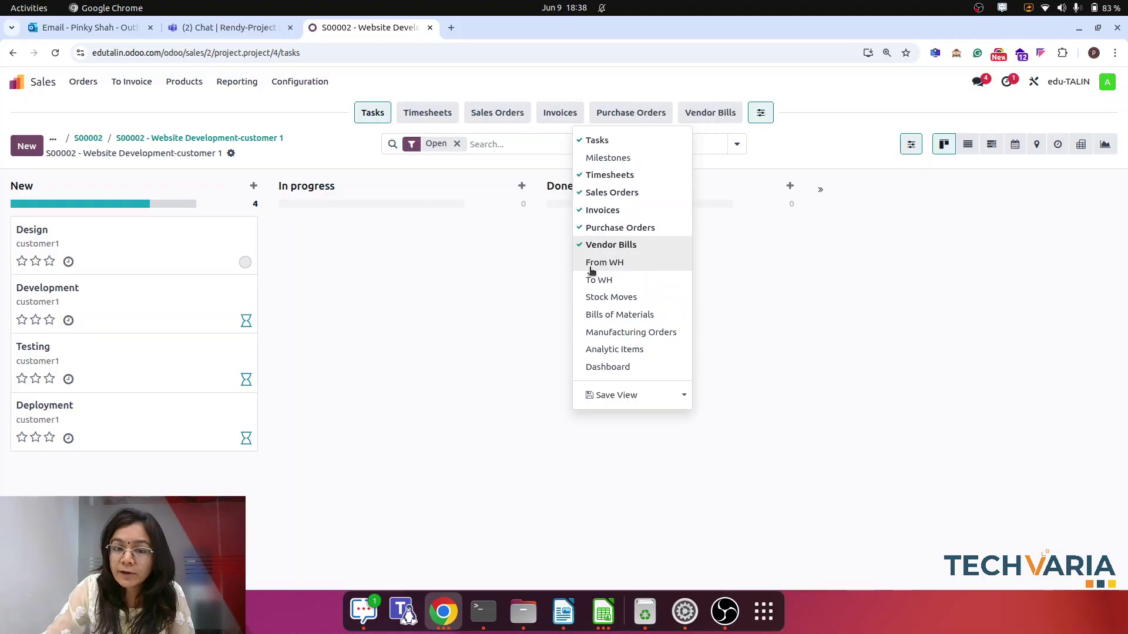
pyautogui.click(614, 349)
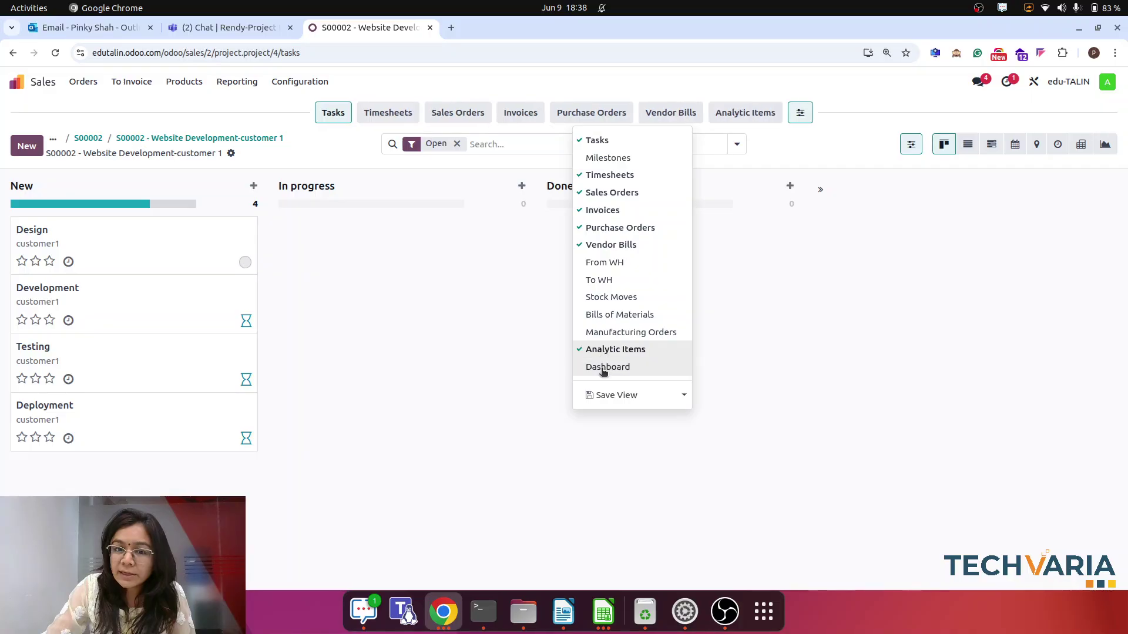
pyautogui.click(603, 368)
pyautogui.click(820, 418)
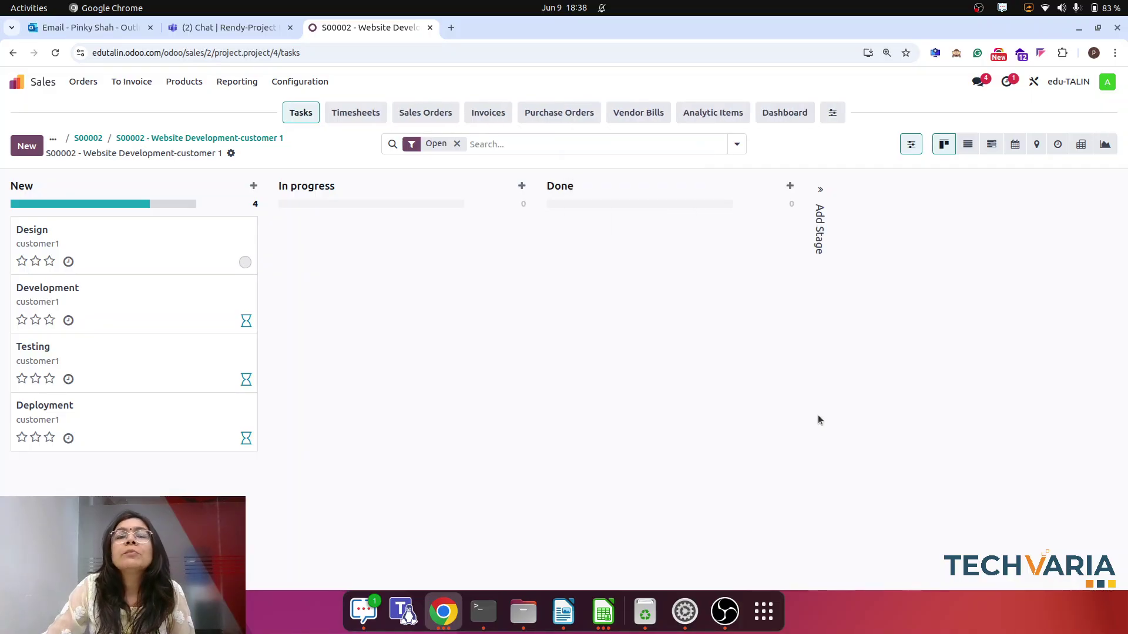
pyautogui.click(783, 120)
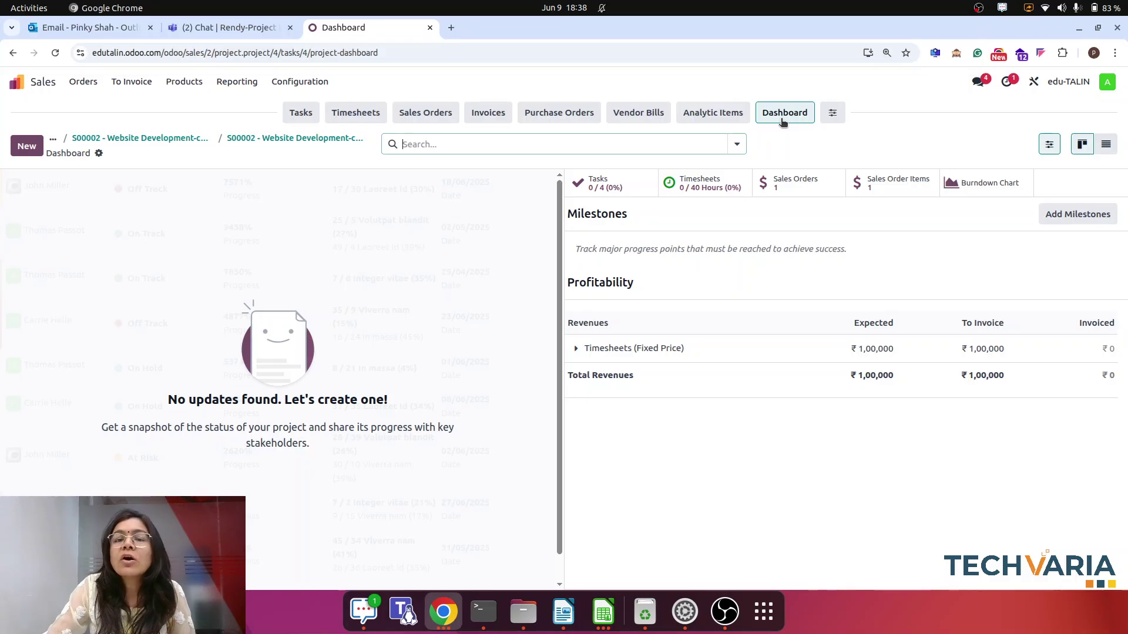
# - Create an invoice for the Website Development service from the project's sales order and confirm it
pyautogui.click(156, 139)
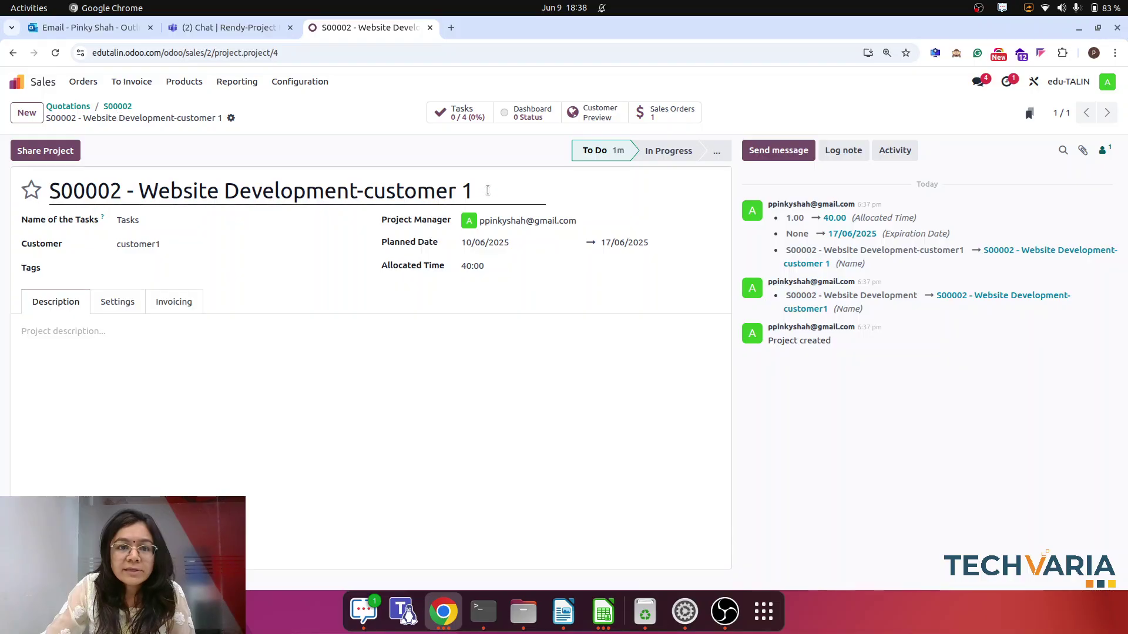
pyautogui.click(675, 118)
pyautogui.click(51, 155)
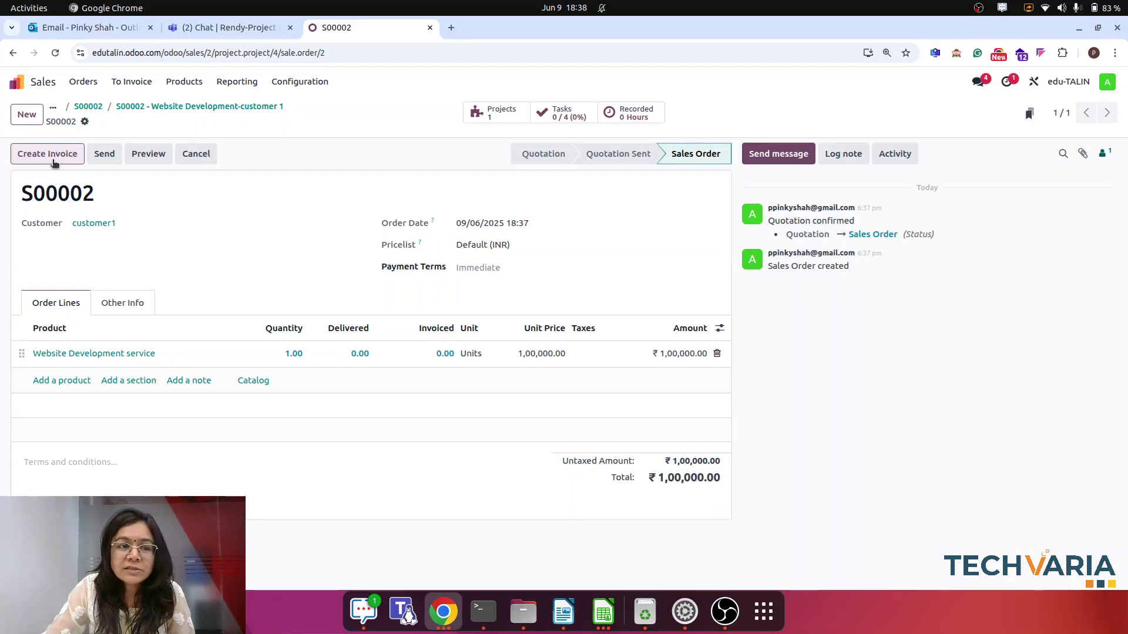
pyautogui.click(295, 393)
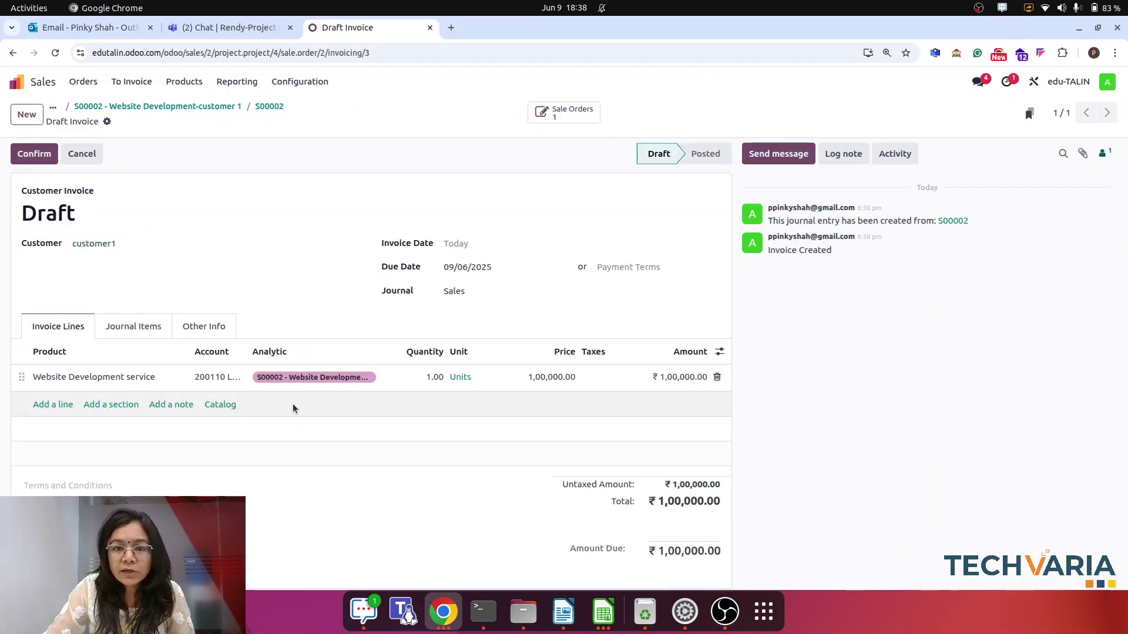
pyautogui.click(42, 156)
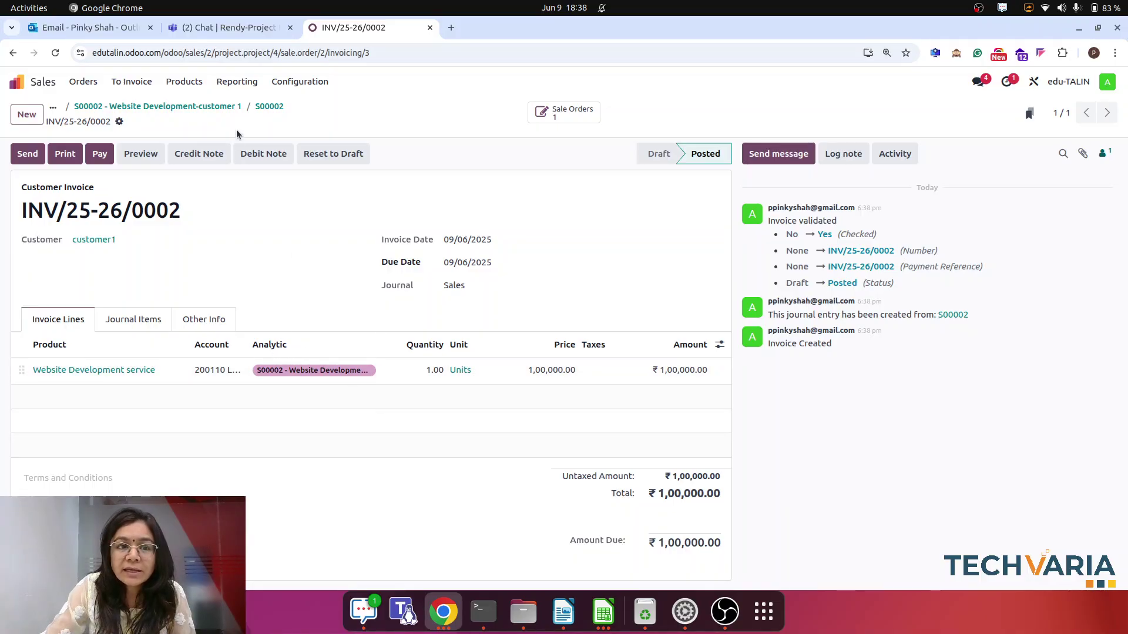
# - Check the linked project in the sales order's additional information and review the invoiced revenue on the project's dashboard
pyautogui.click(270, 107)
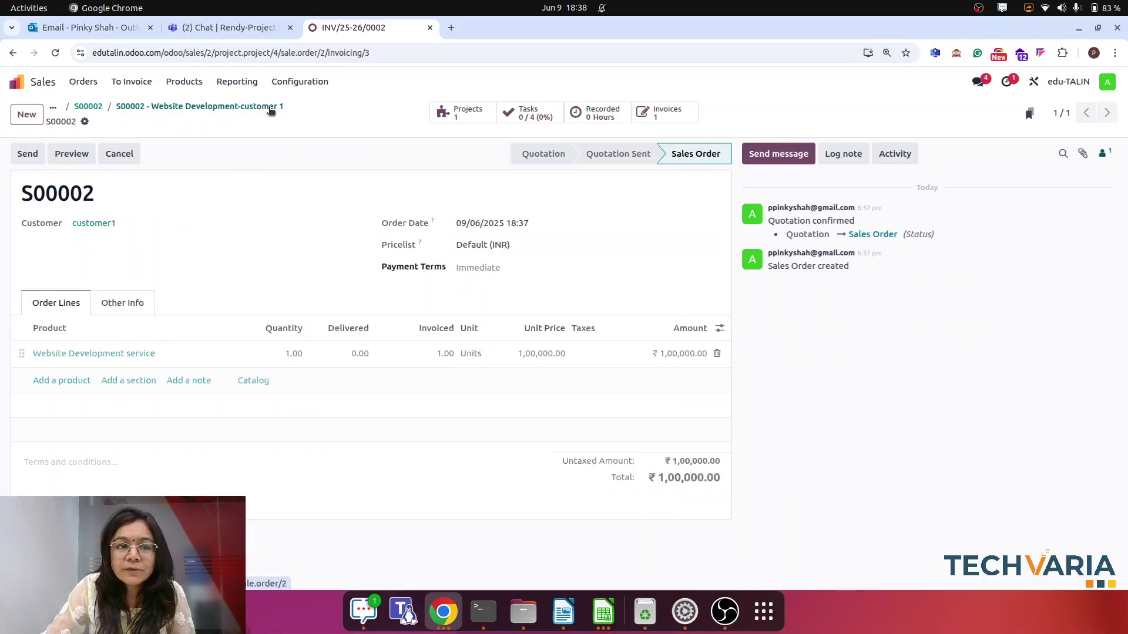
pyautogui.click(132, 303)
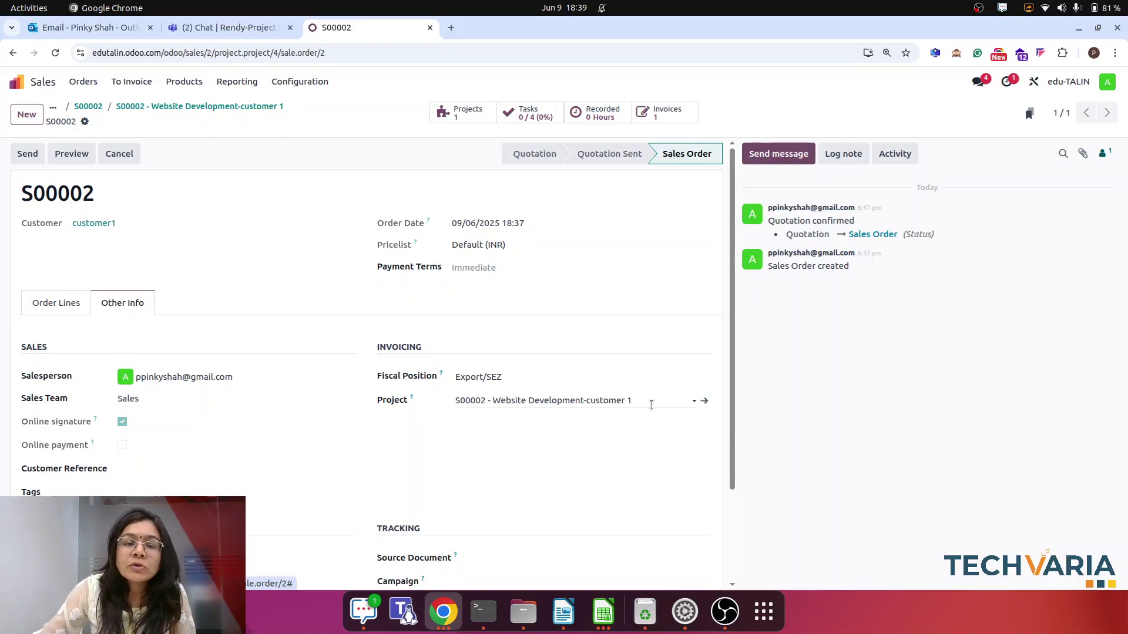
pyautogui.click(463, 117)
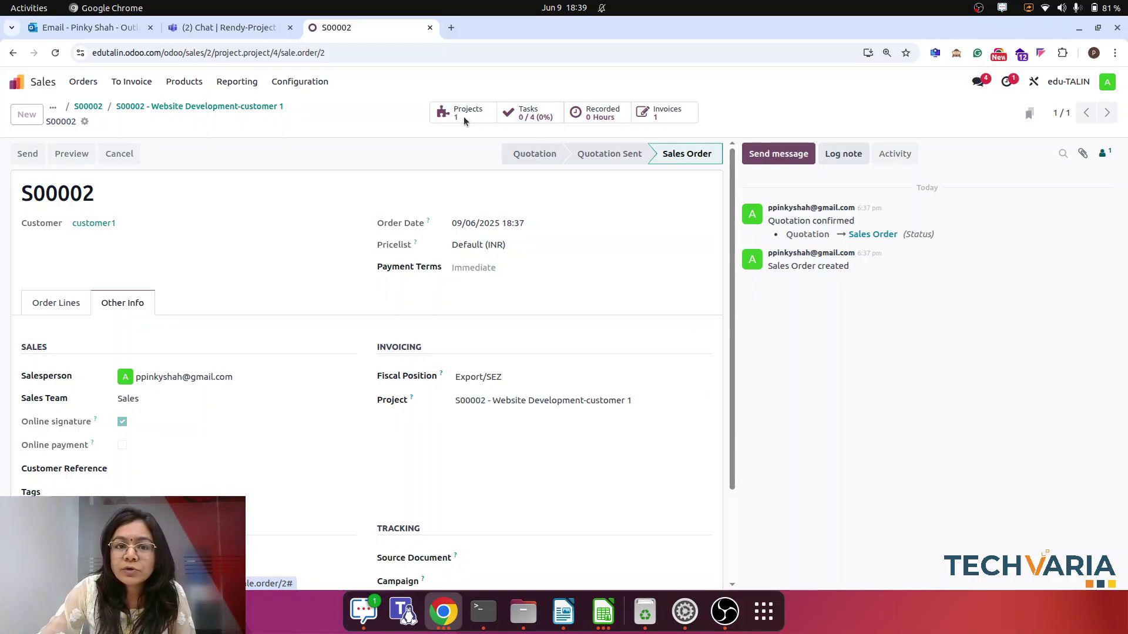
pyautogui.click(539, 117)
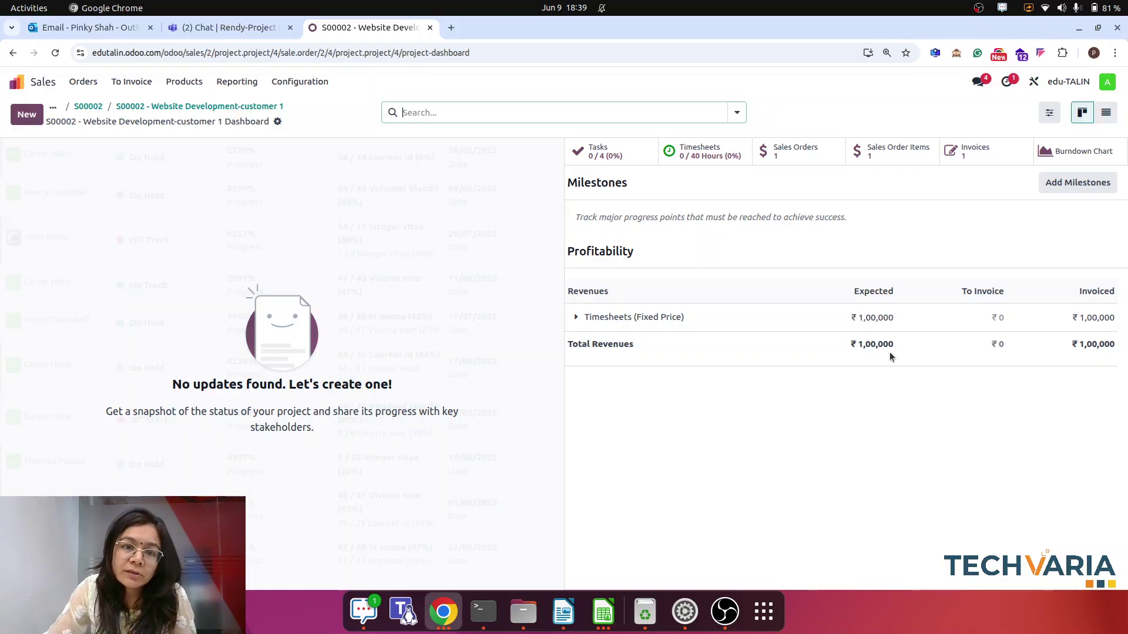
# - Assign the project's Design task to Design team with 5 hours of allocated time, and save it
pyautogui.click(603, 150)
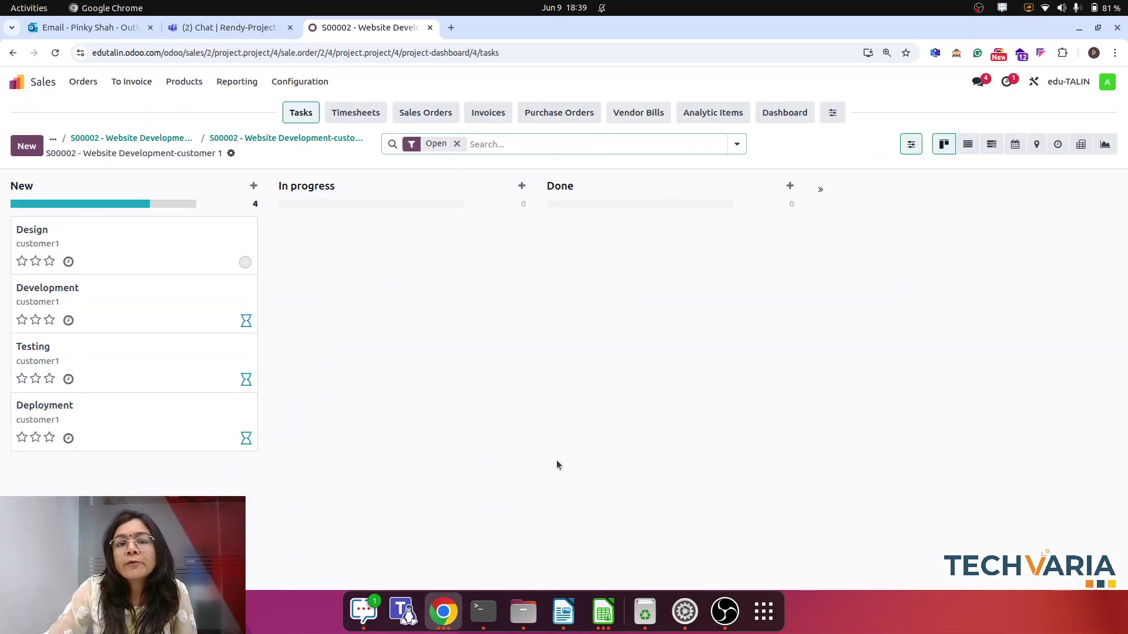
pyautogui.click(133, 255)
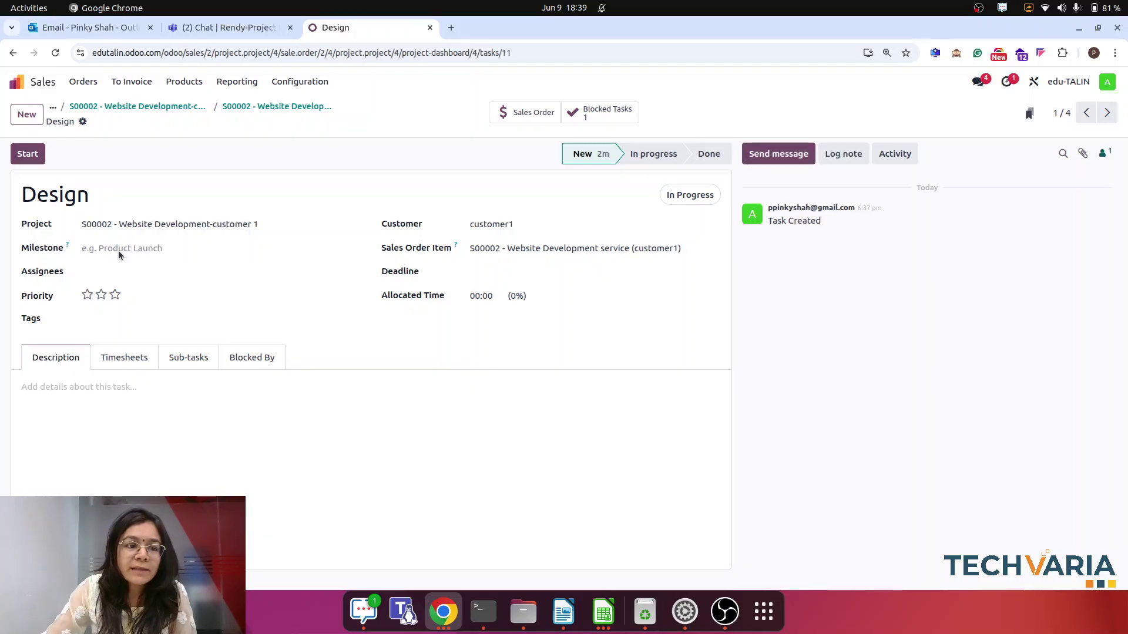
pyautogui.click(130, 271)
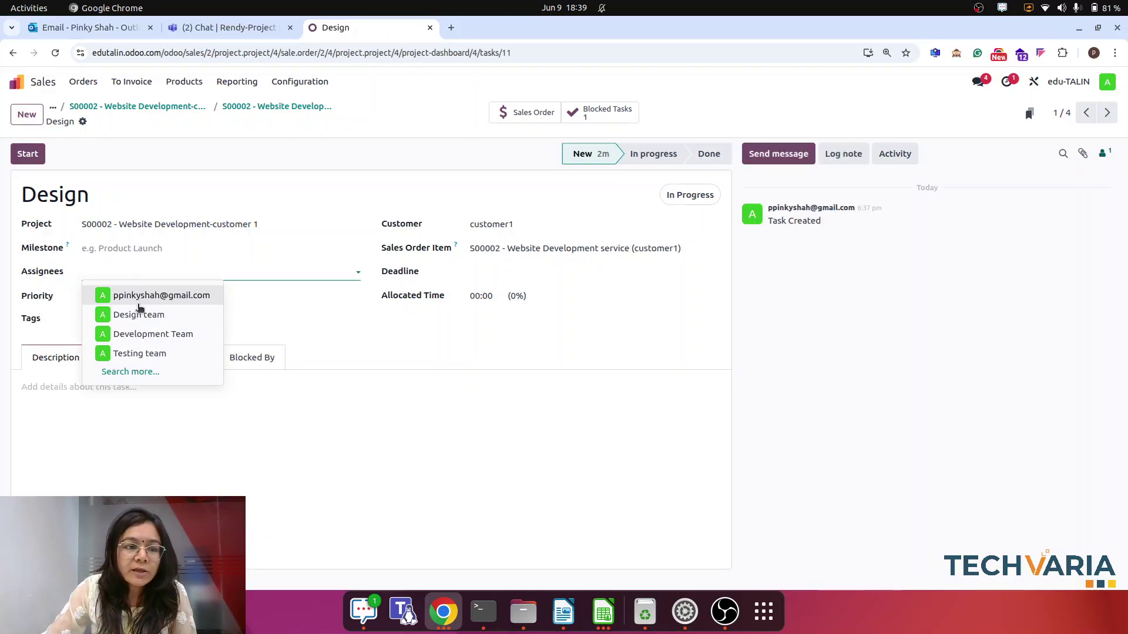
pyautogui.click(139, 299)
pyautogui.click(486, 295)
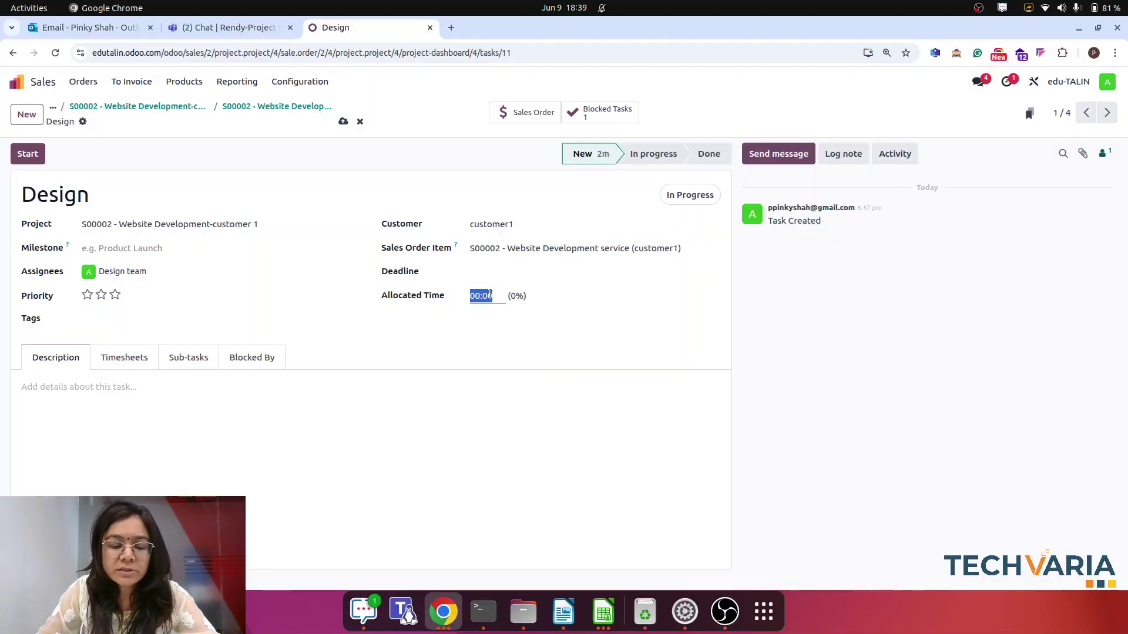
pyautogui.write('5')
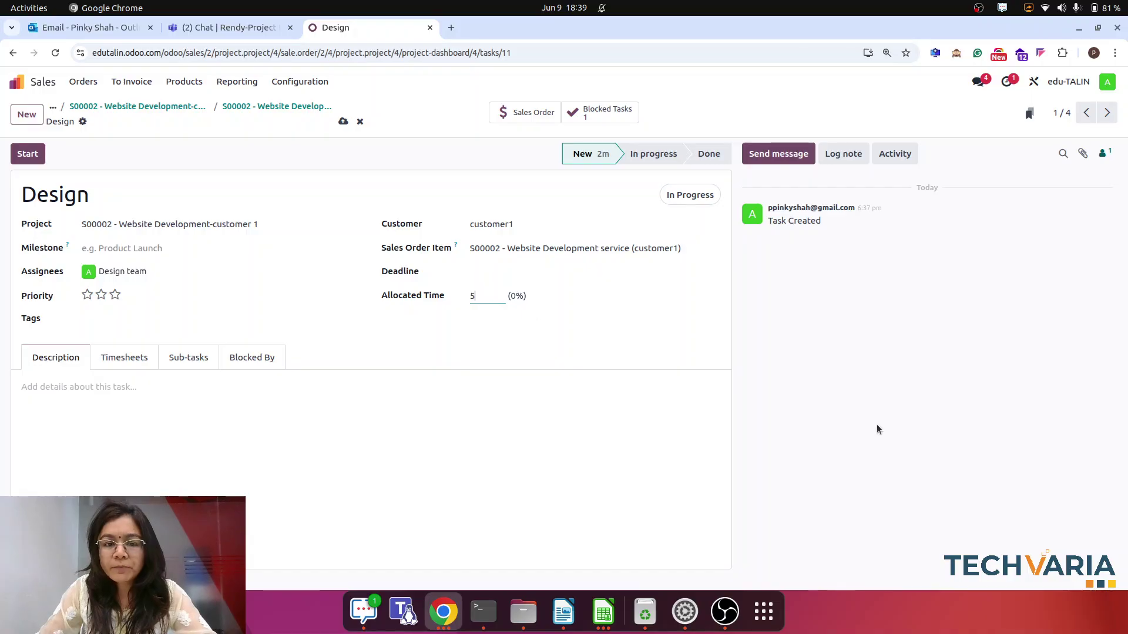
pyautogui.click(876, 424)
pyautogui.click(343, 121)
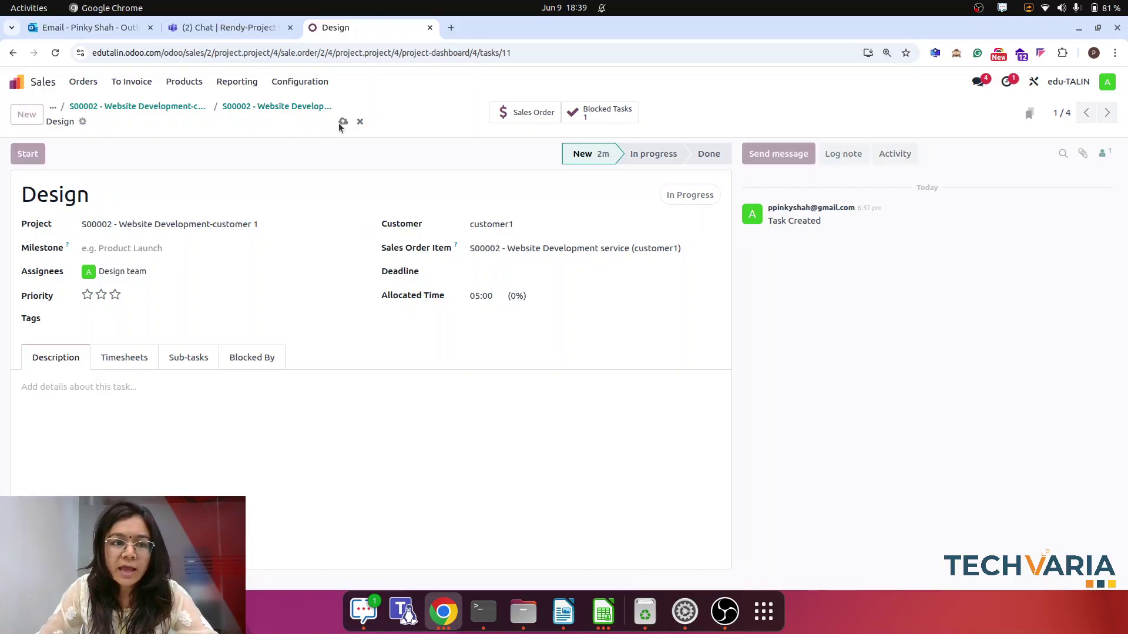
# - Allocate 15 hours to the Development task and assign it to Development Team
pyautogui.click(1107, 115)
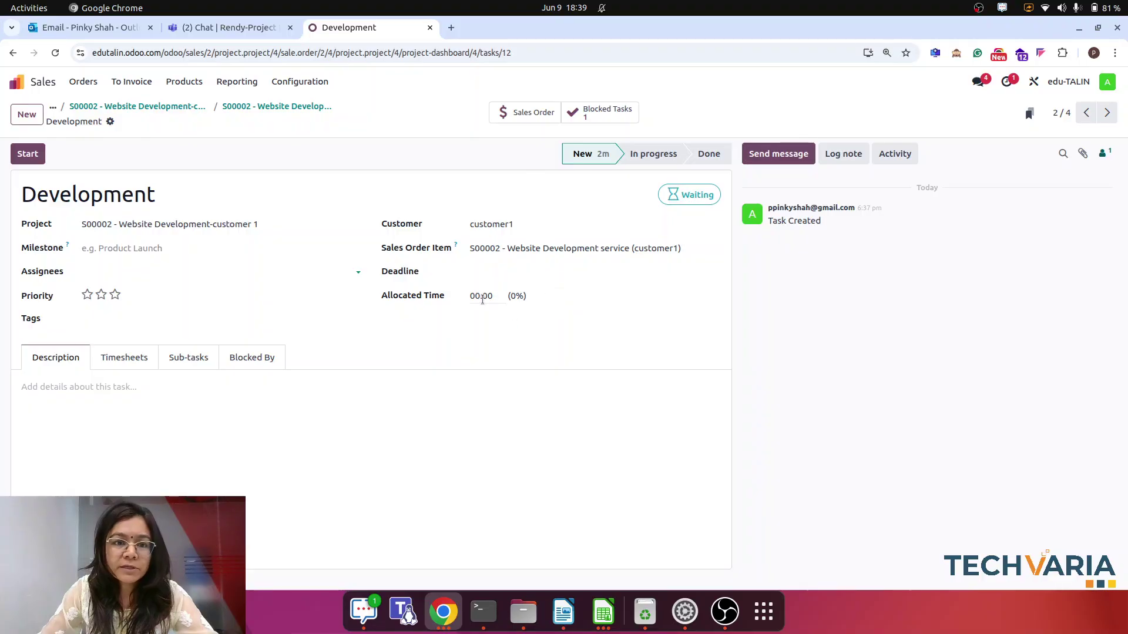
pyautogui.click(502, 300)
pyautogui.write('15')
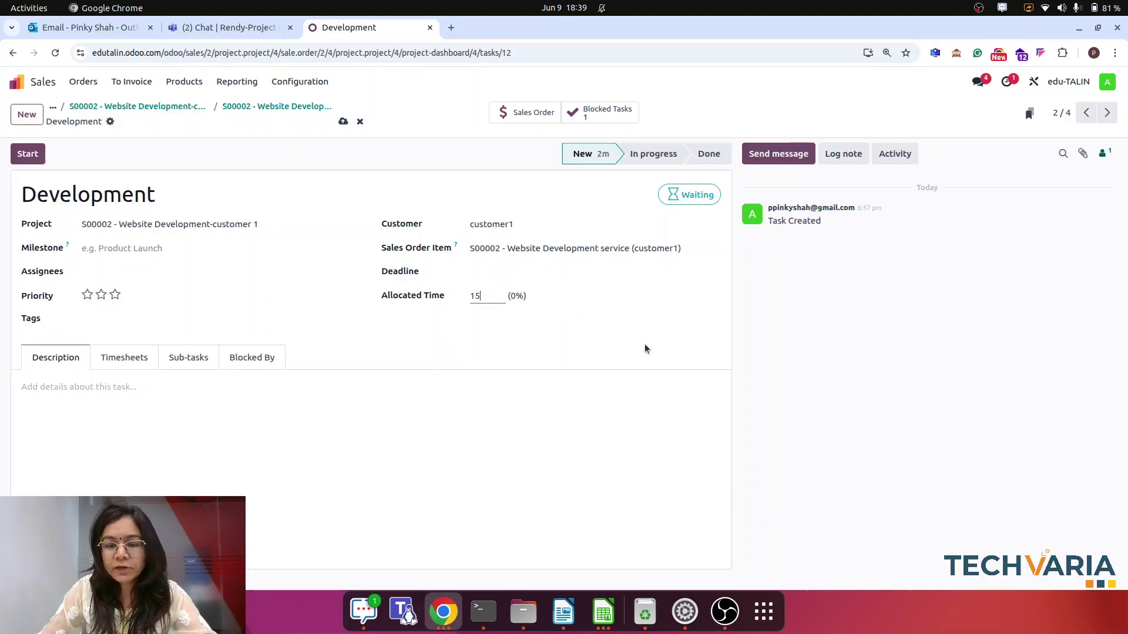
pyautogui.click(114, 268)
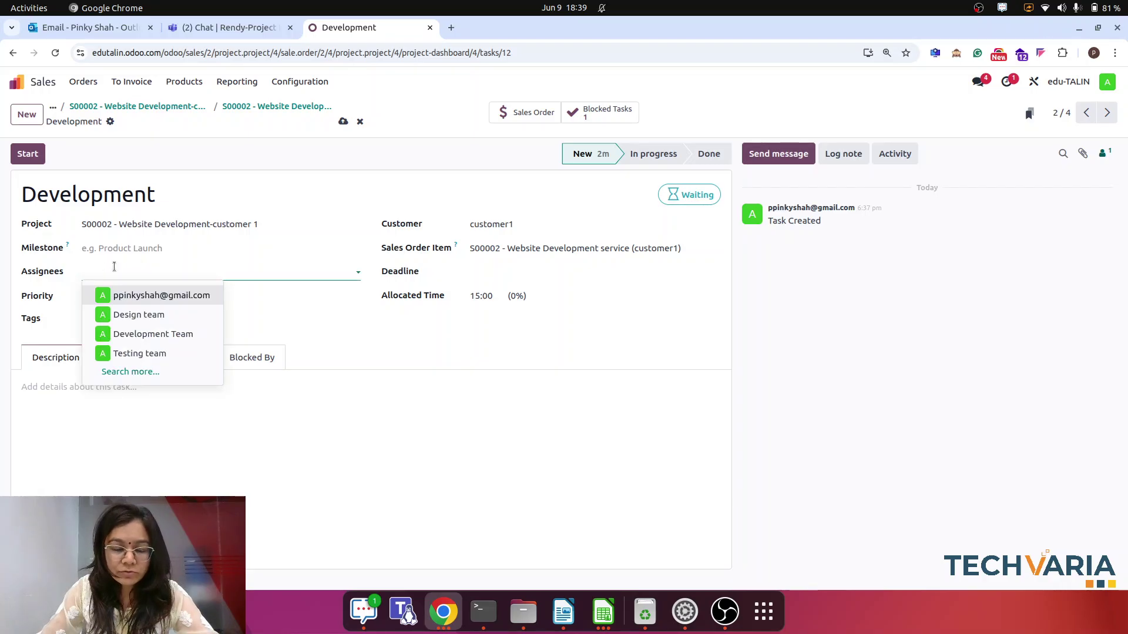
pyautogui.click(150, 335)
# - Allocate 5 hours to the Testing task and assign it to Testing team
pyautogui.click(1108, 121)
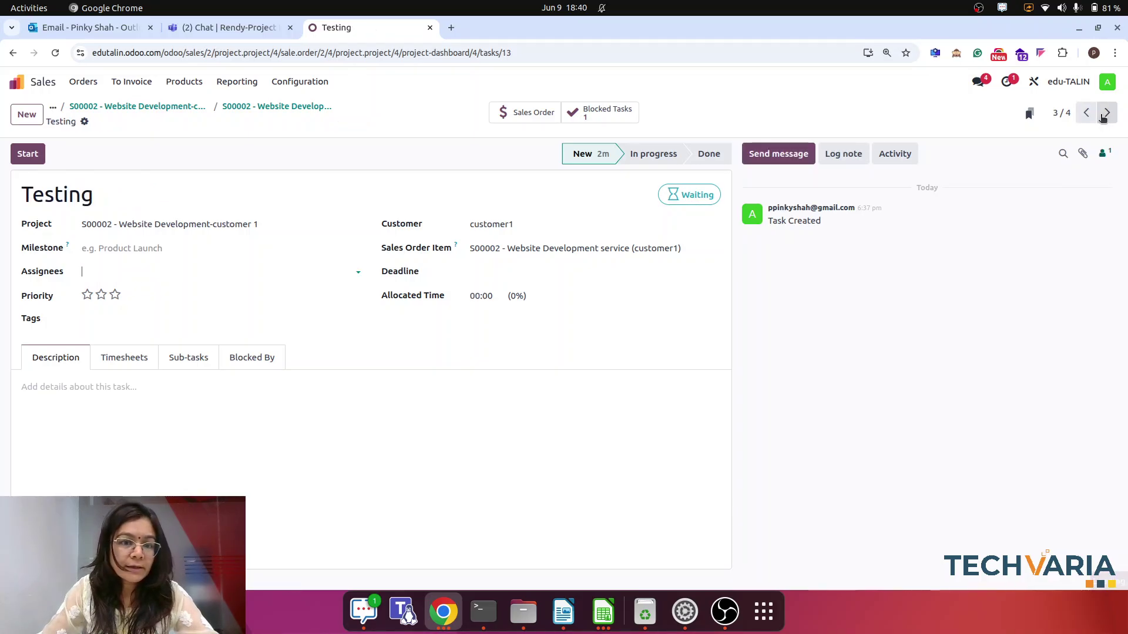
pyautogui.click(147, 271)
pyautogui.click(489, 299)
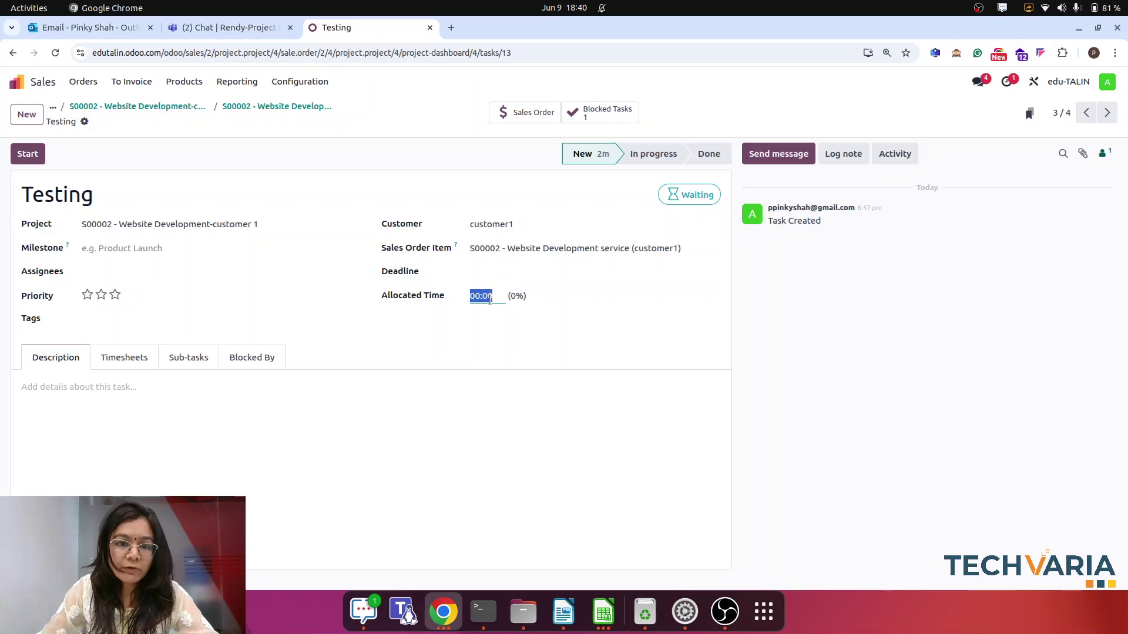
pyautogui.write('5')
pyautogui.click(123, 269)
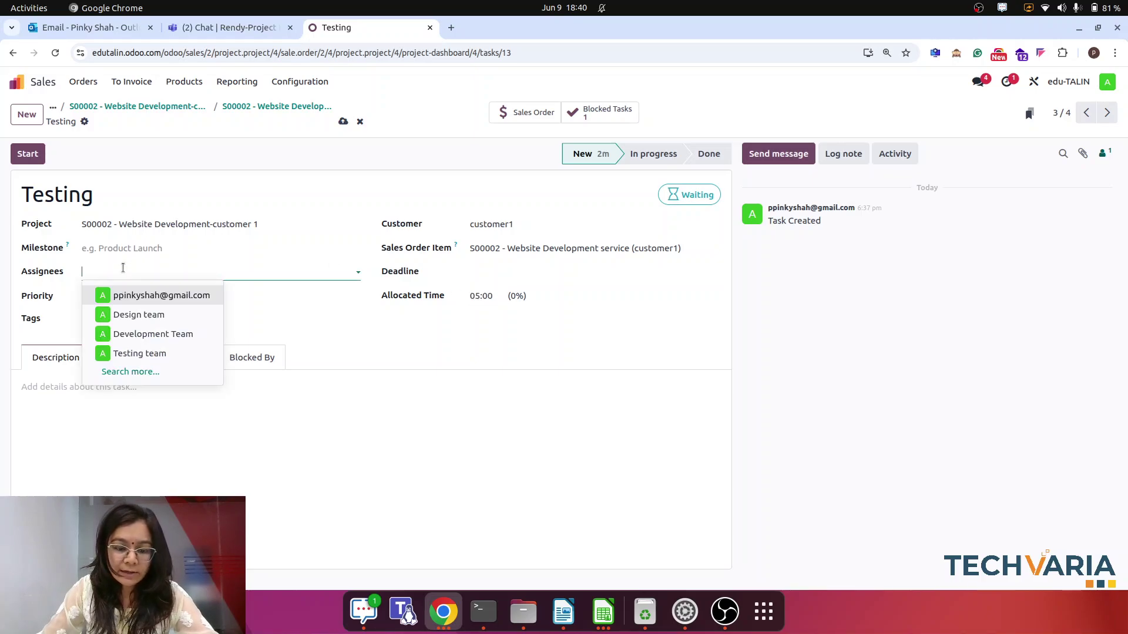
pyautogui.write('te')
pyautogui.click(139, 332)
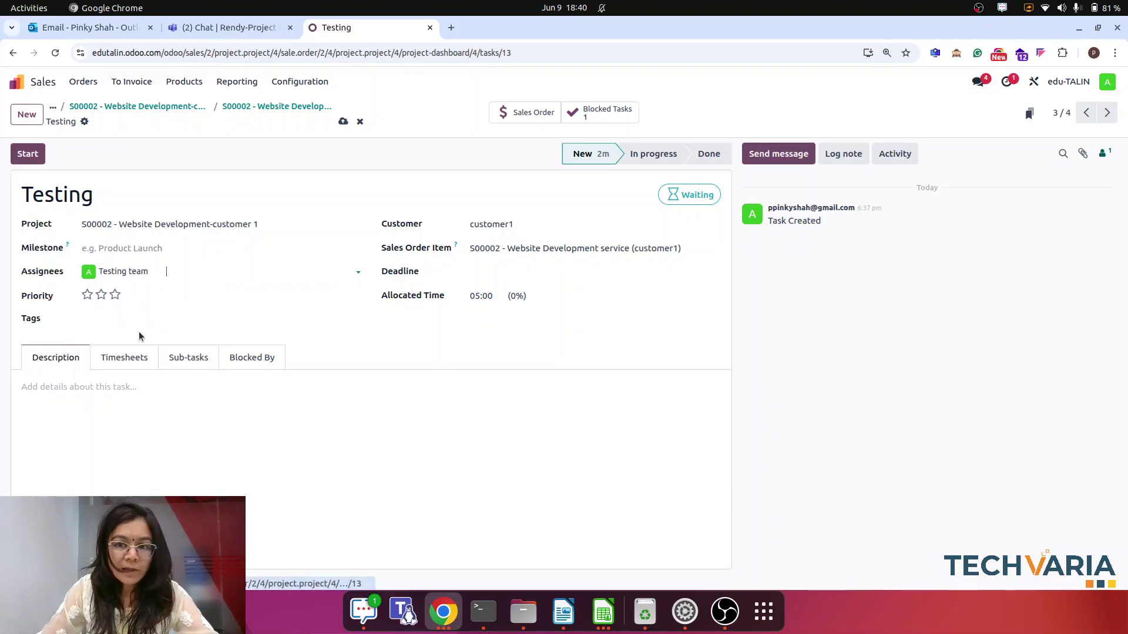
# - Assign the Deployment task to Development Team with 10 hours of allocated time, and save it
pyautogui.click(1109, 120)
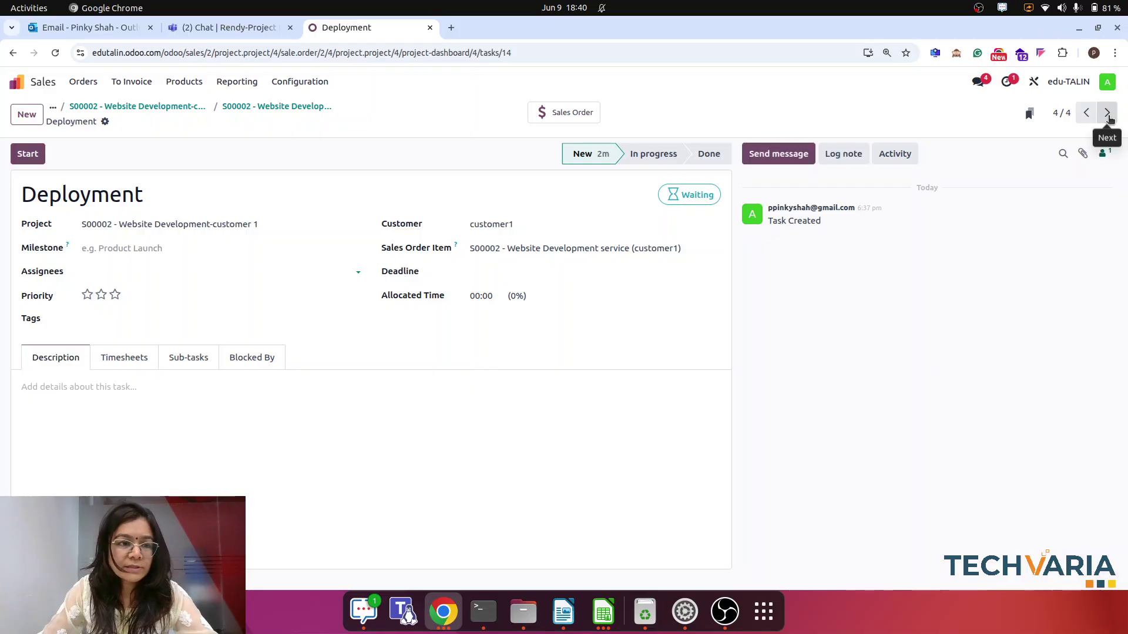
pyautogui.click(129, 272)
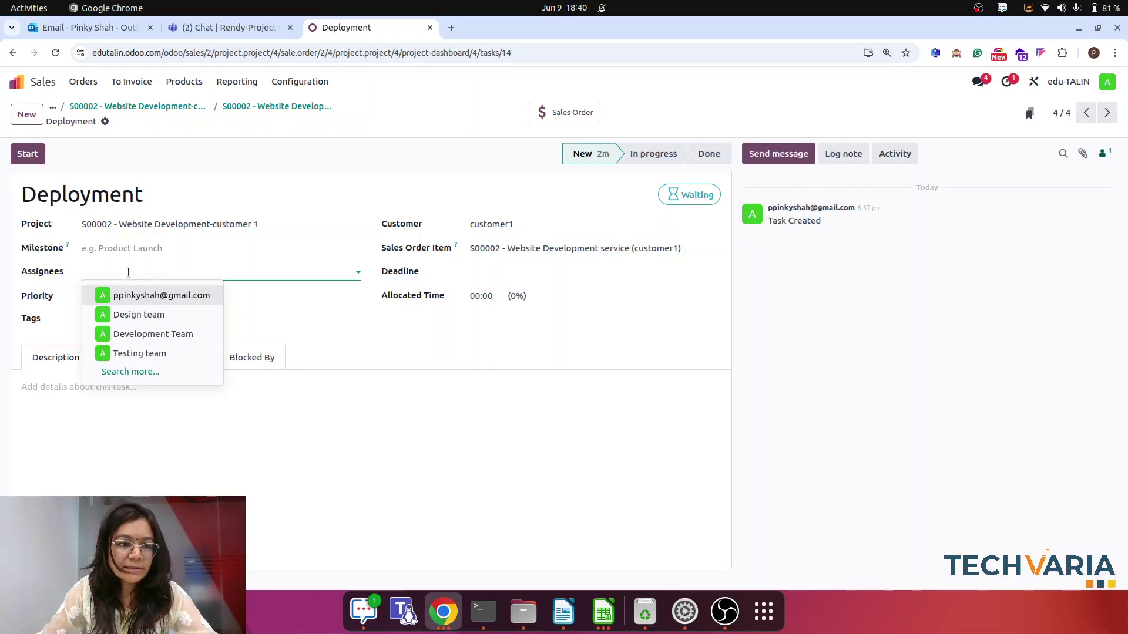
pyautogui.click(173, 335)
pyautogui.click(487, 297)
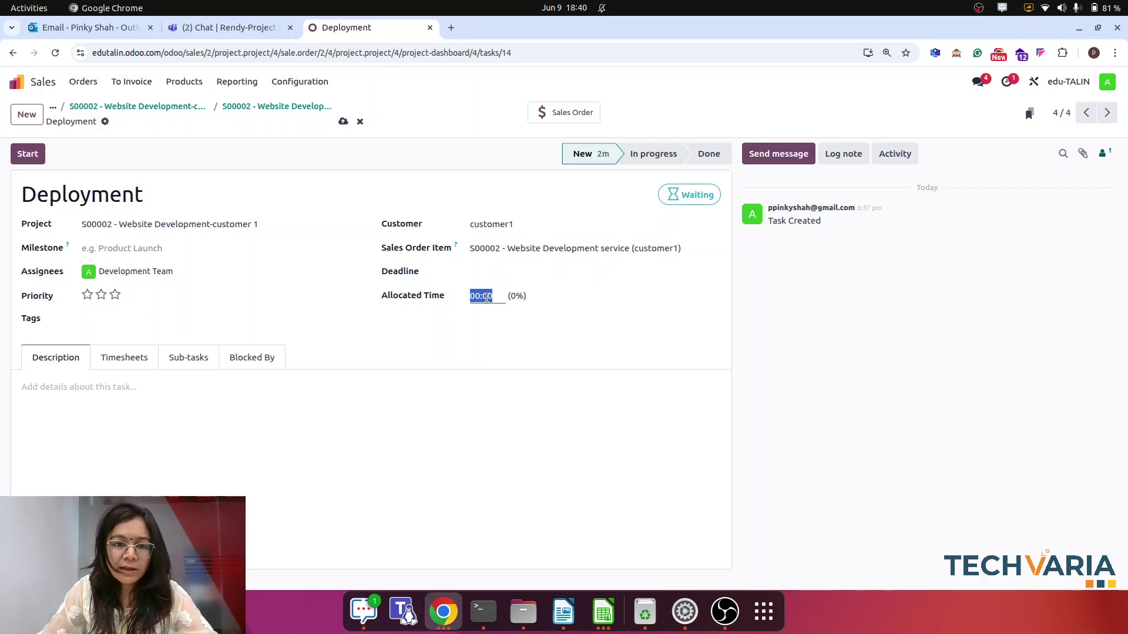
pyautogui.write('1')
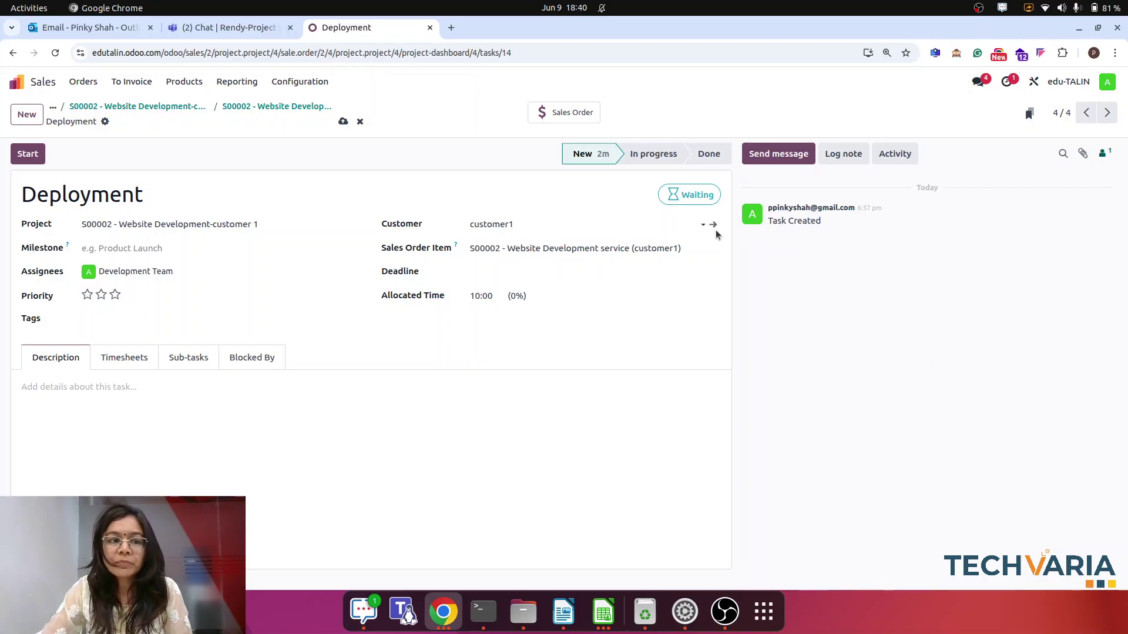
pyautogui.click(343, 122)
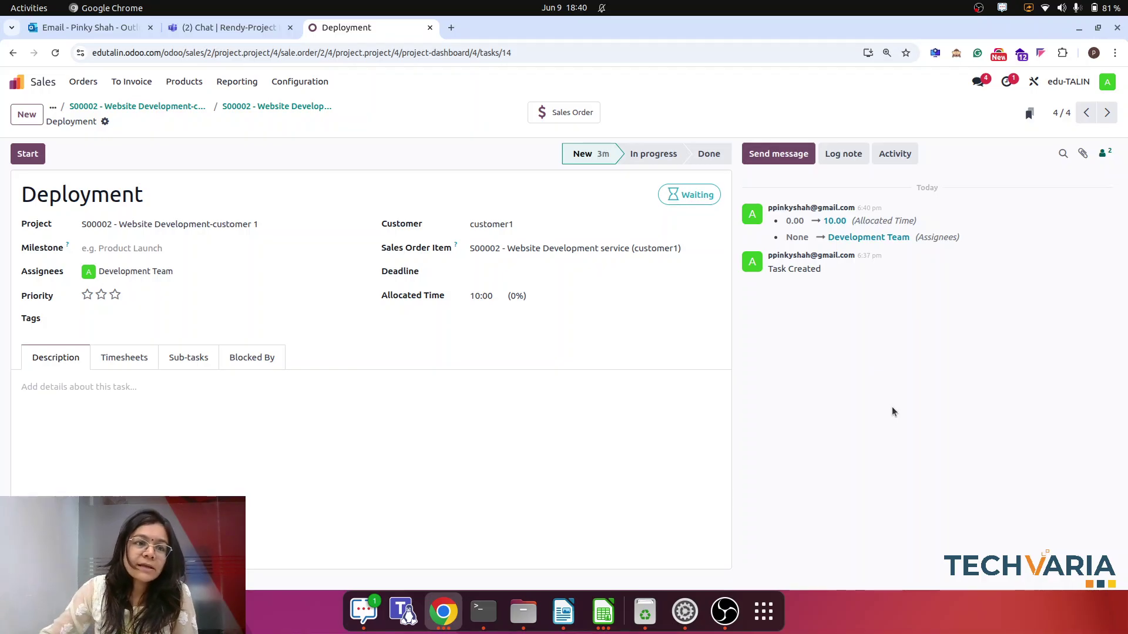
# - Open the Design task from the project's task board and add a timesheet line dated 10/06/2025
pyautogui.click(171, 107)
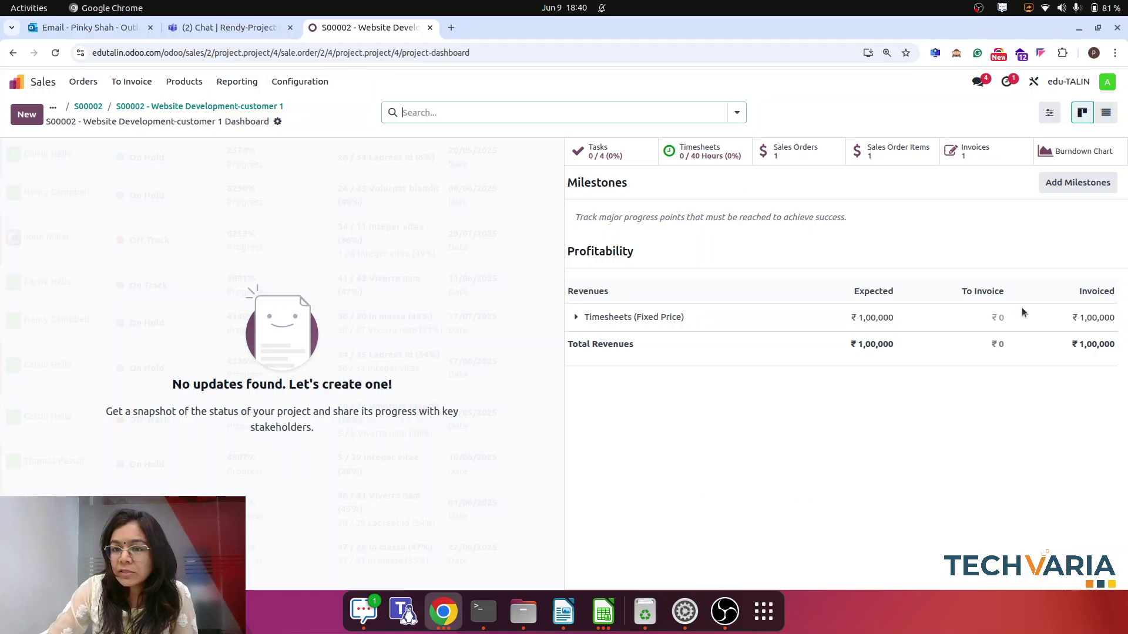
pyautogui.click(609, 156)
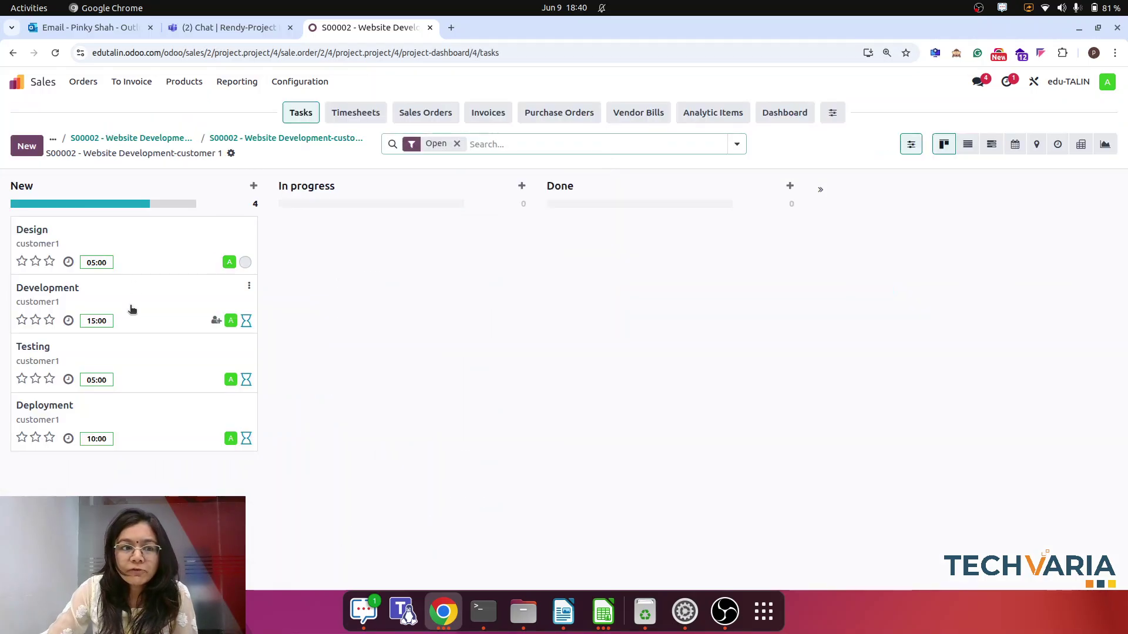
pyautogui.click(140, 248)
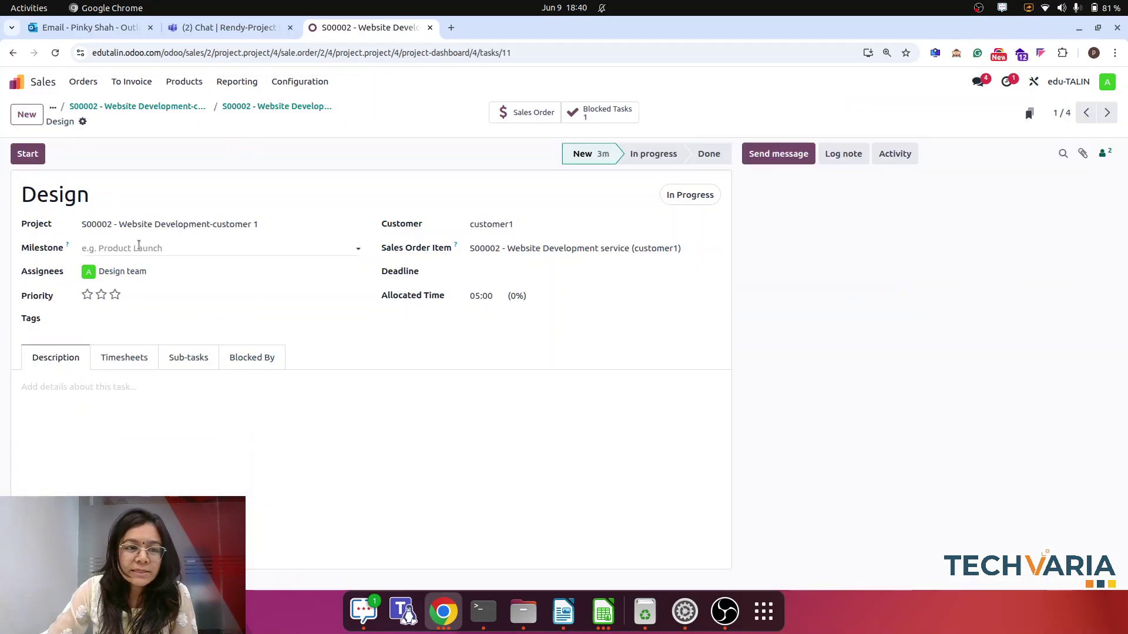
pyautogui.click(134, 363)
pyautogui.click(39, 409)
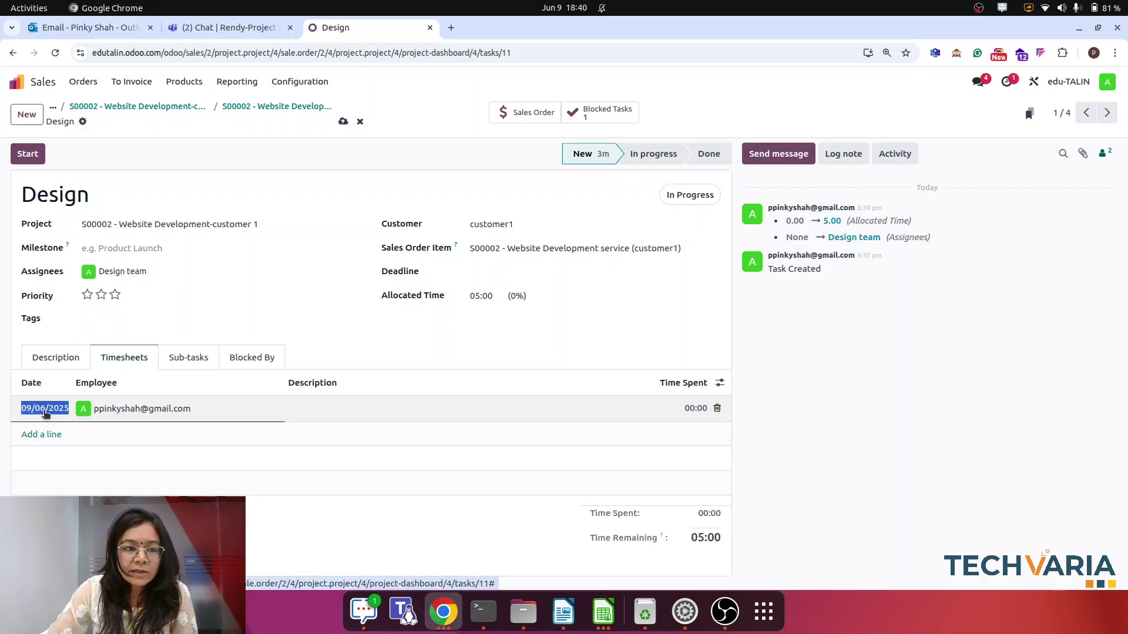
pyautogui.click(47, 408)
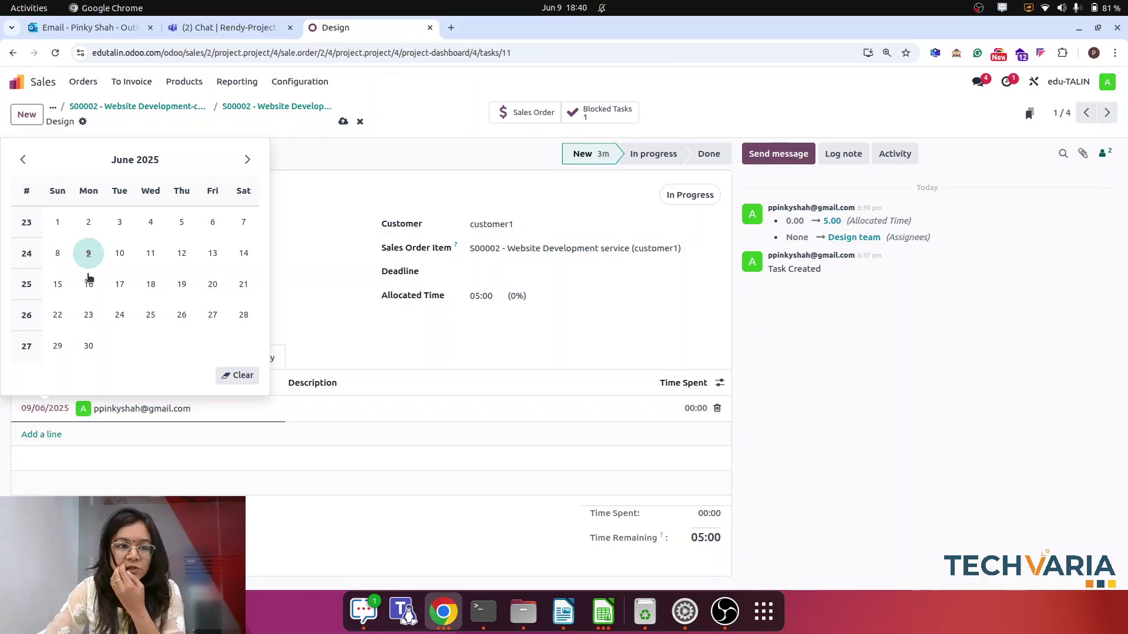
pyautogui.click(120, 257)
# - Describe the Design timesheet line as "designing of website" with 5 hours spent, and save the task
pyautogui.click(311, 407)
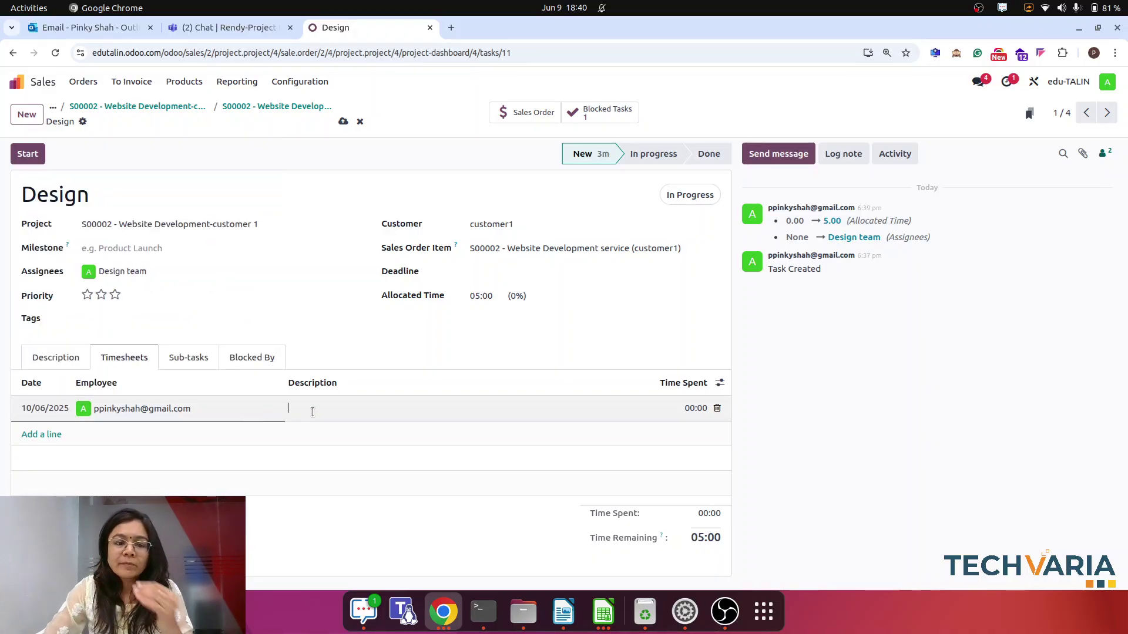
pyautogui.write('desig')
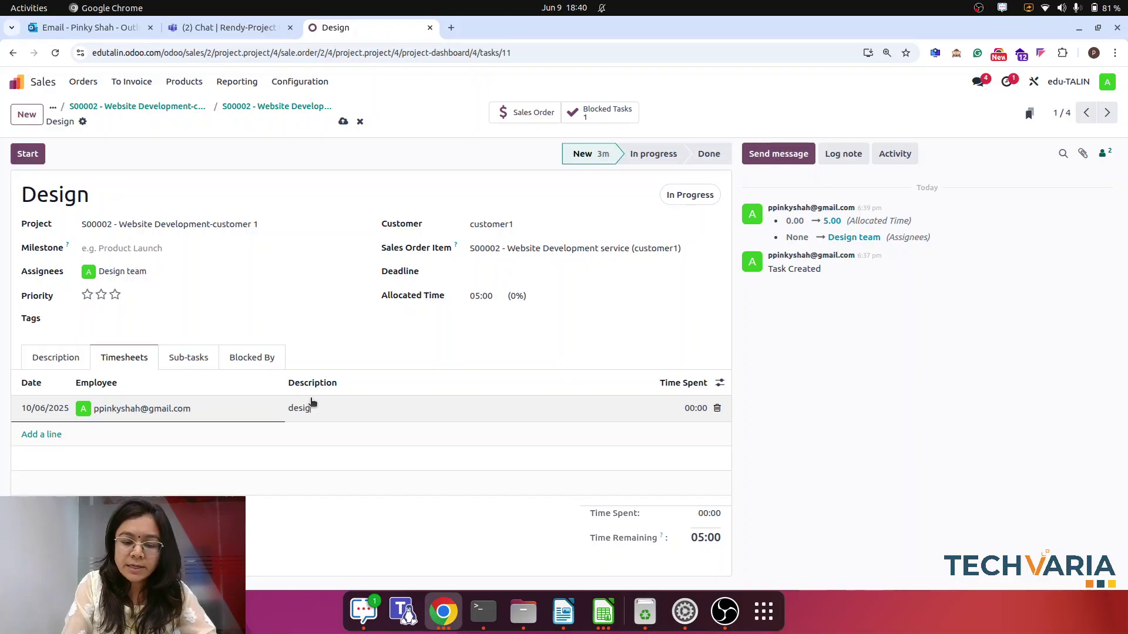
pyautogui.write('ning of ')
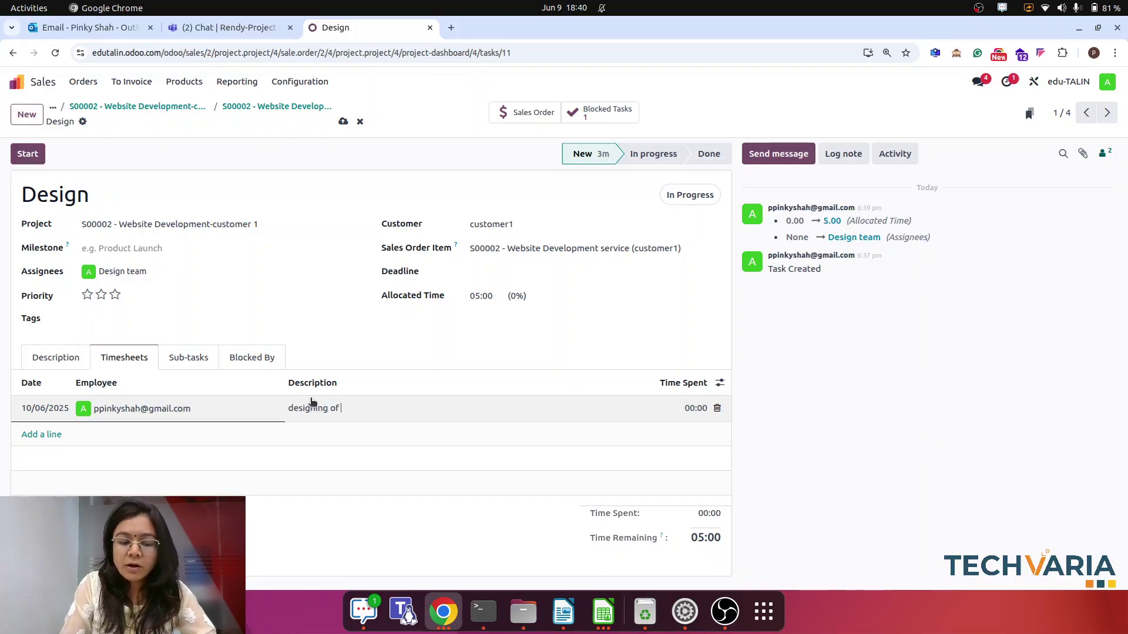
pyautogui.write('website')
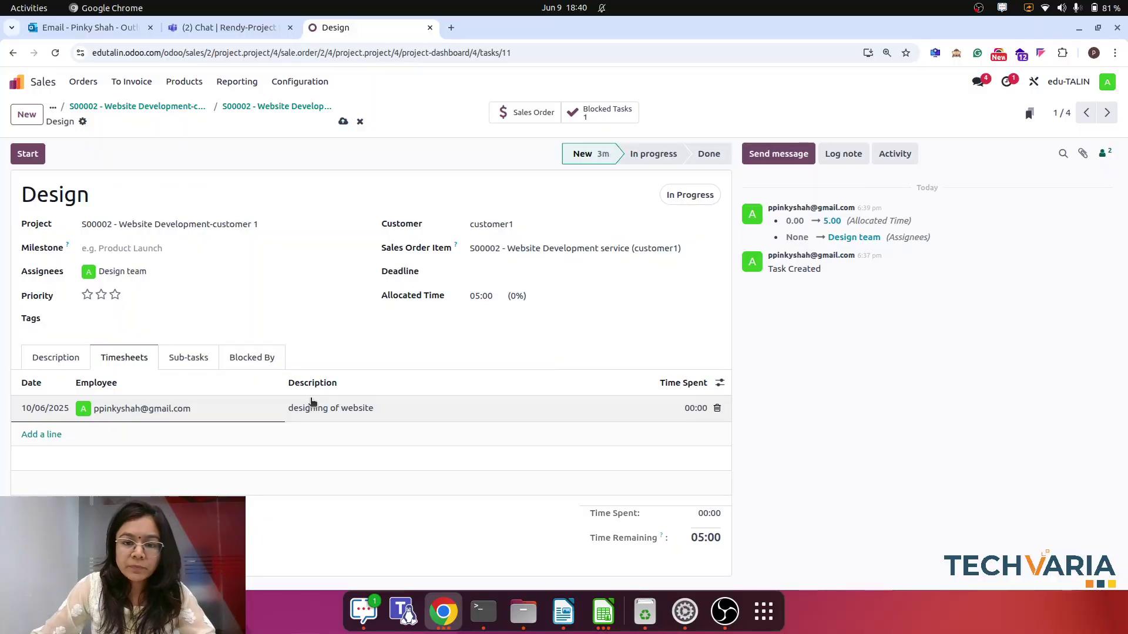
pyautogui.click(687, 407)
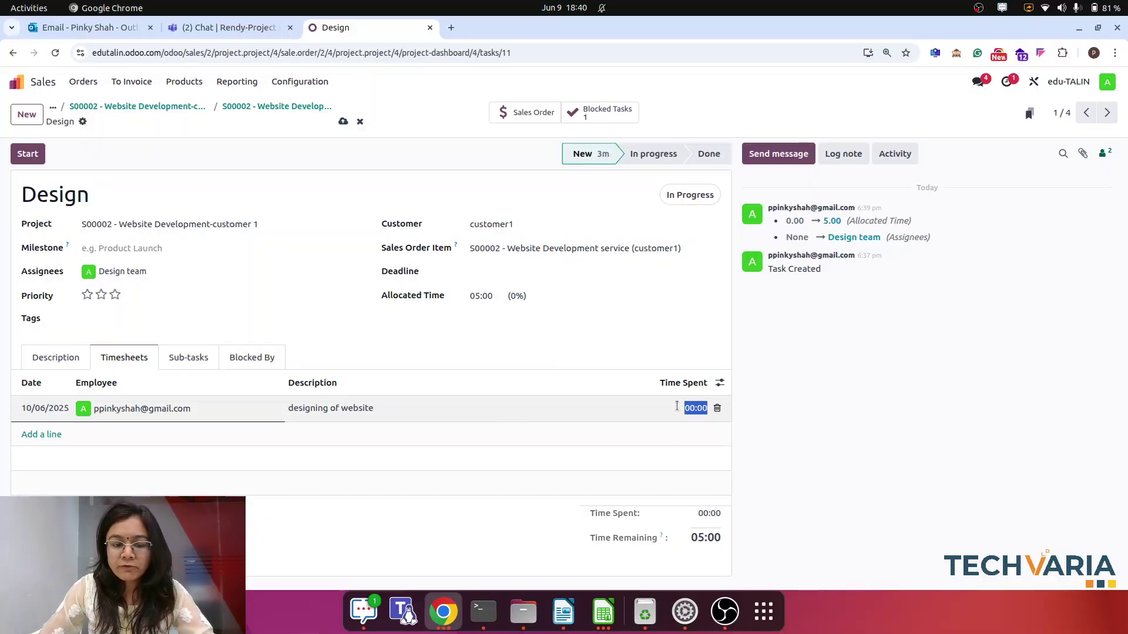
pyautogui.write('5')
pyautogui.click(929, 477)
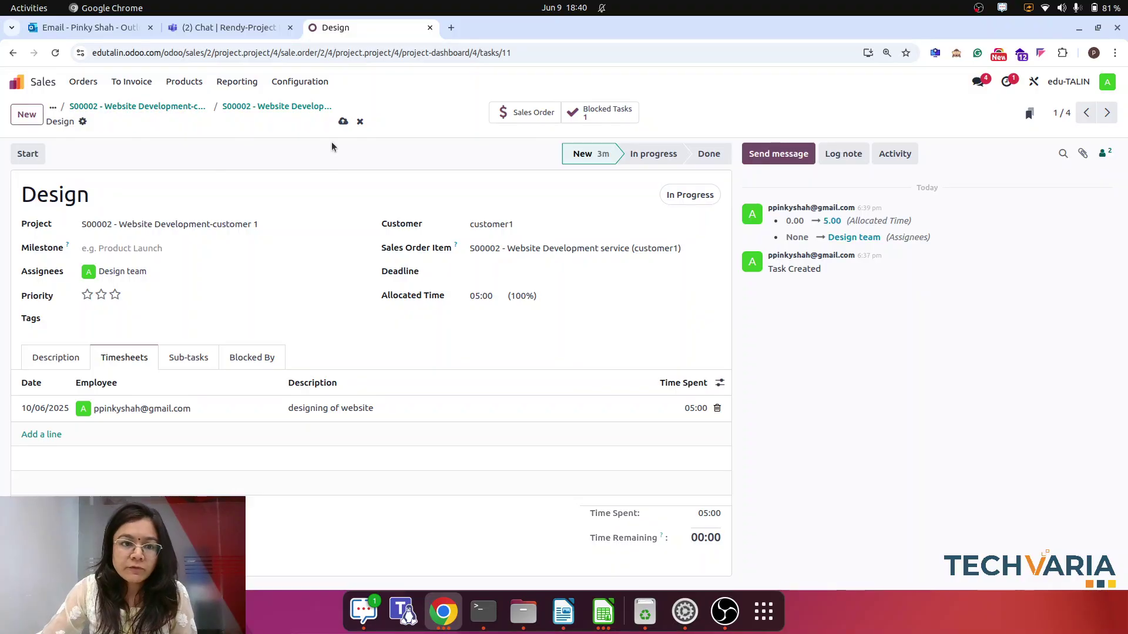
pyautogui.click(343, 121)
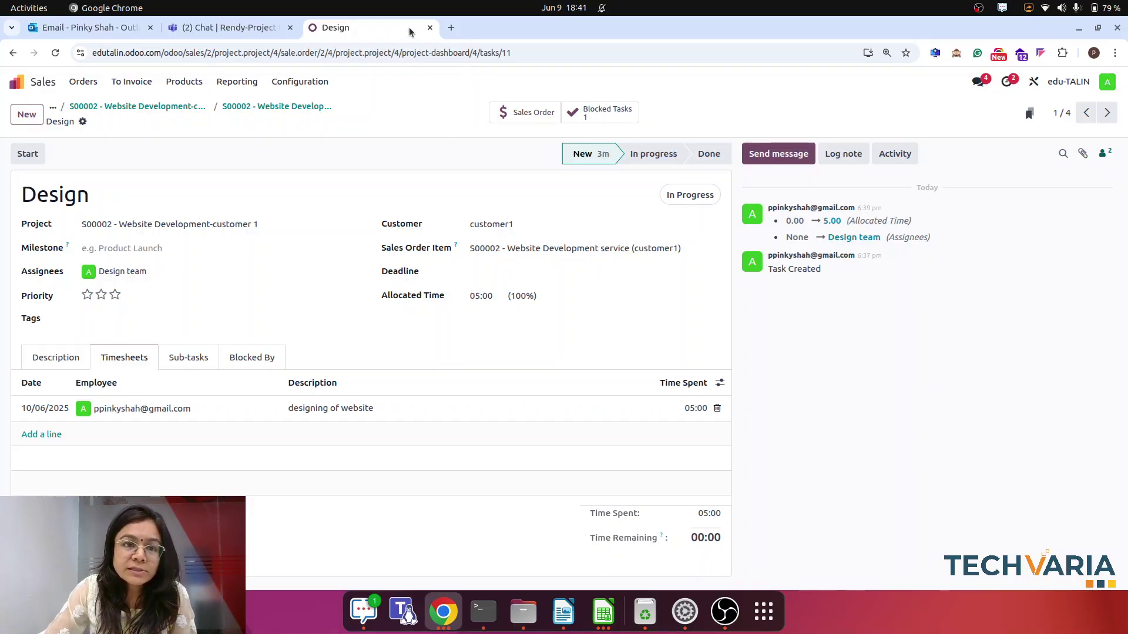
# - Duplicate the browser tab of the Design task and open the Employees app in the copy
pyautogui.rightClick(376, 29)
pyautogui.click(447, 148)
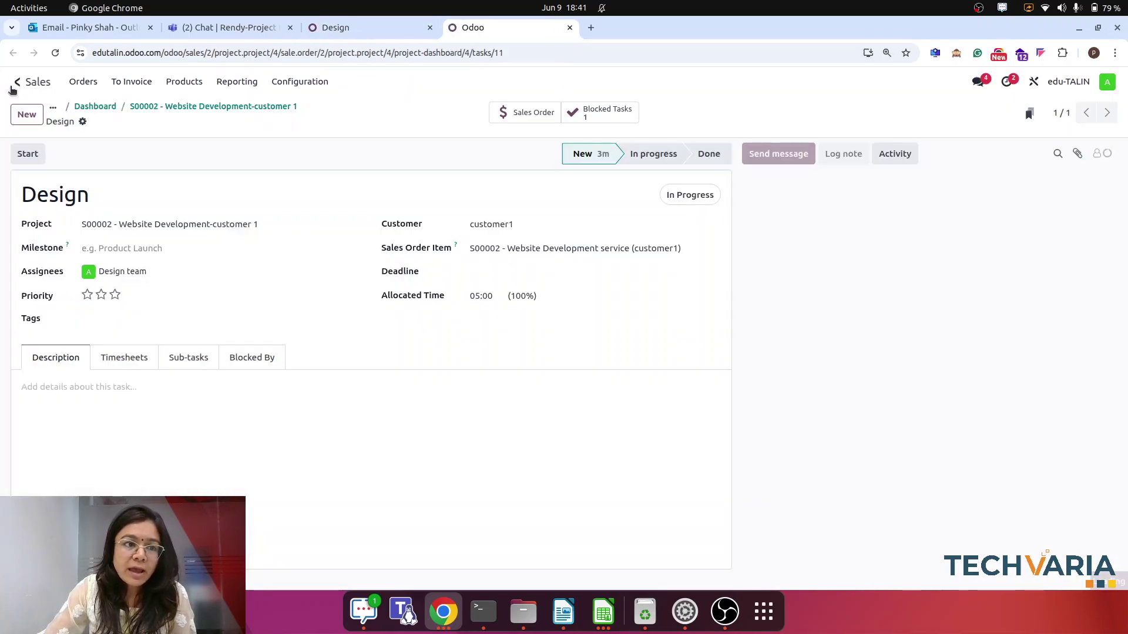
pyautogui.click(13, 85)
pyautogui.write('empl')
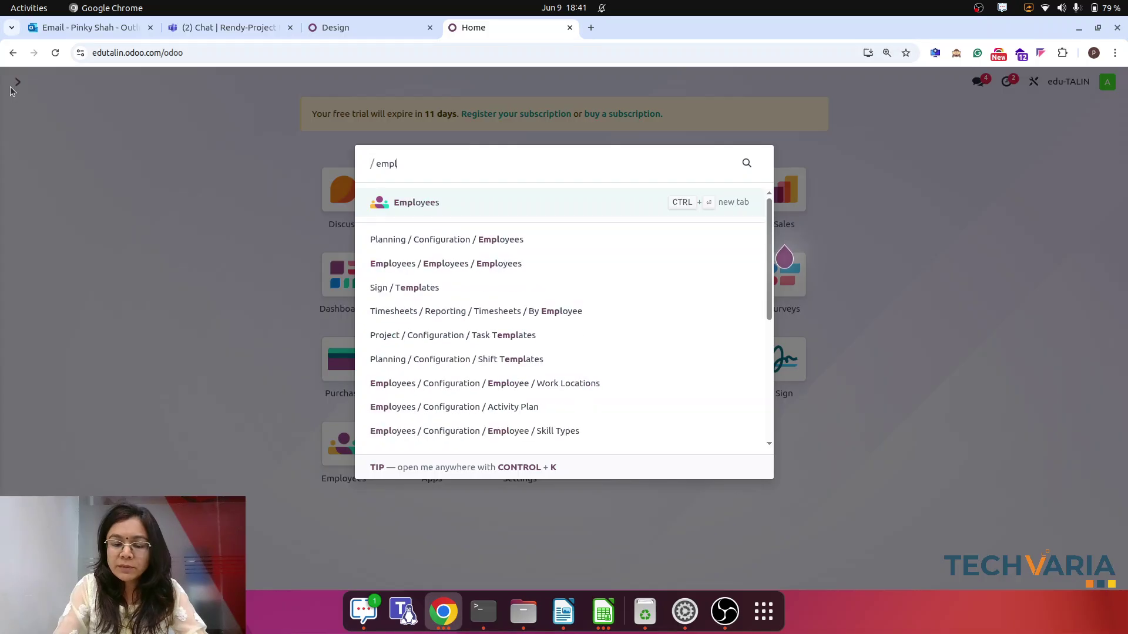
pyautogui.click(399, 202)
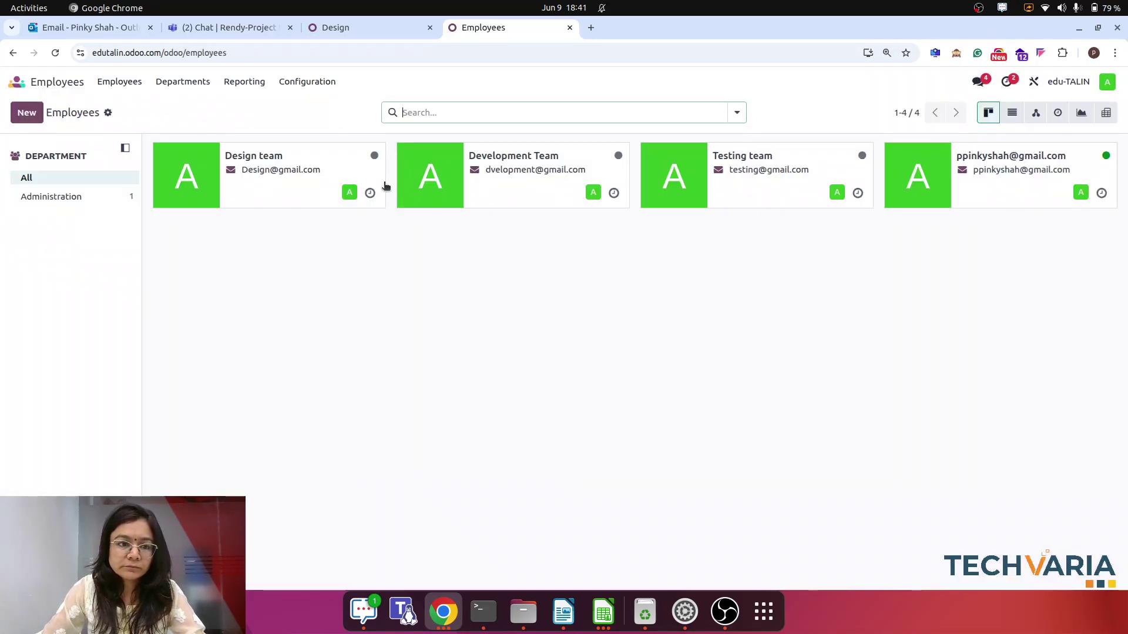
# - Go through the employee records from Design team onward and examine their settings for the hourly cost
pyautogui.click(300, 189)
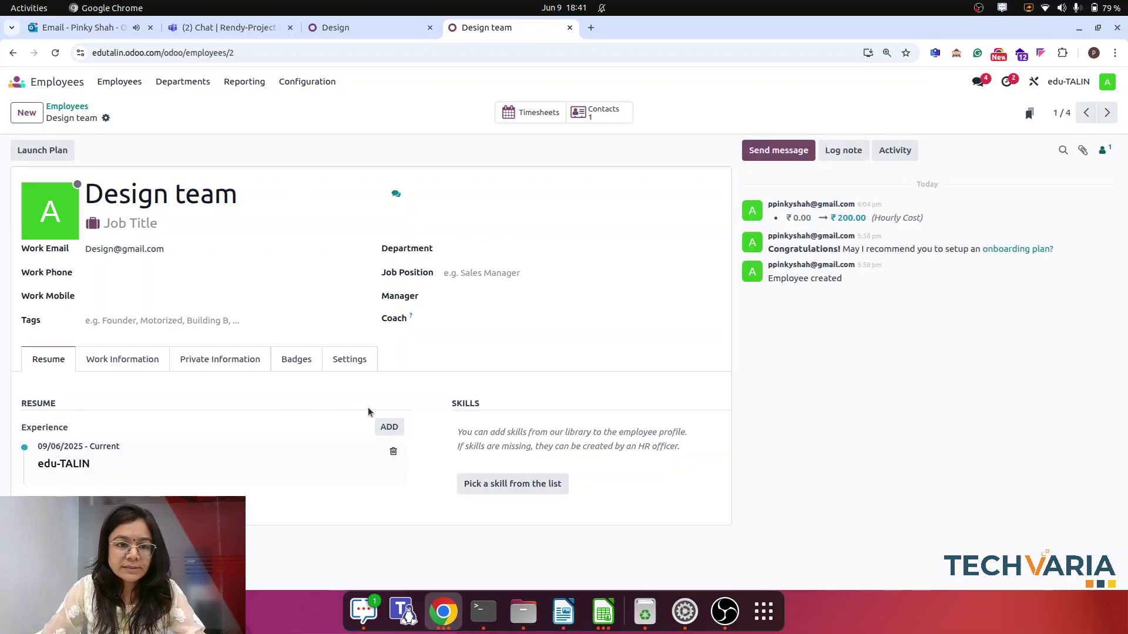
pyautogui.click(346, 367)
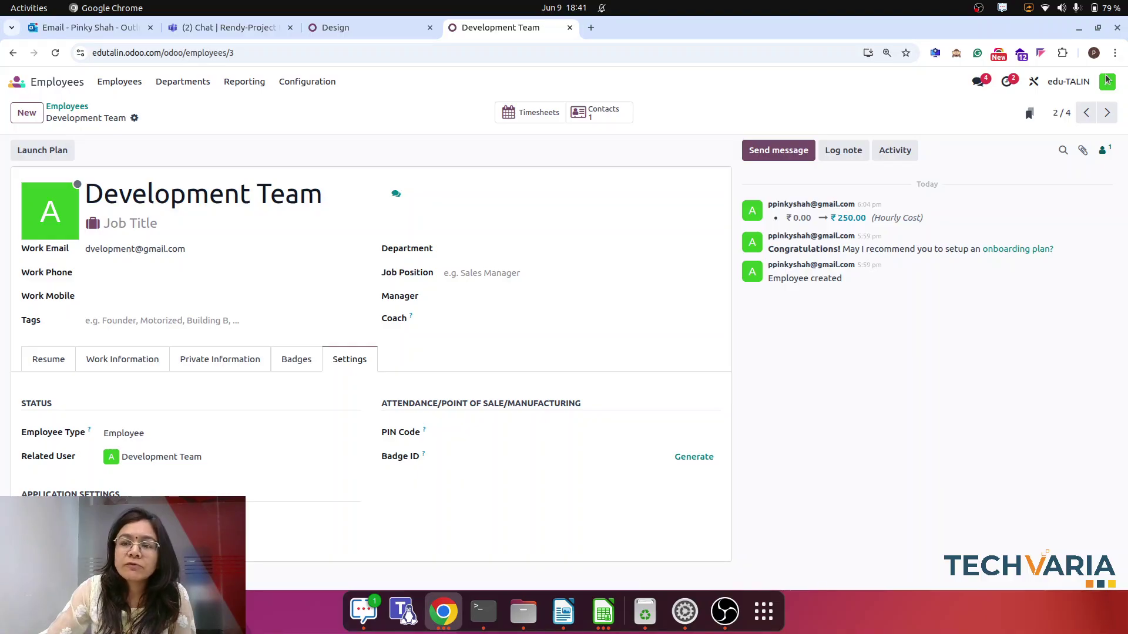
pyautogui.click(1106, 114)
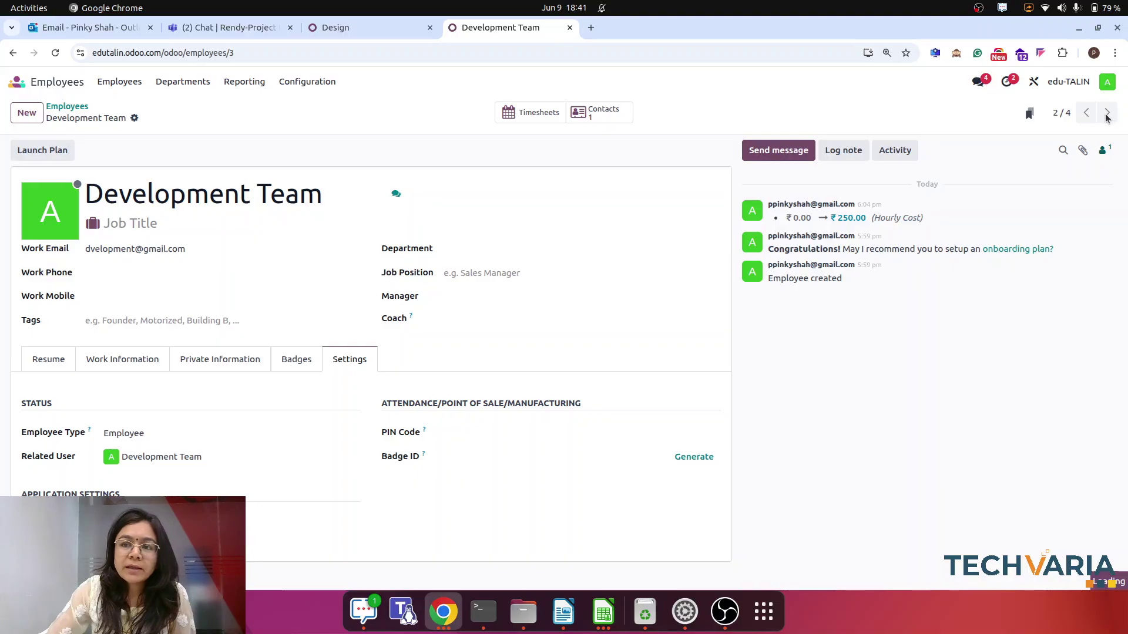
pyautogui.click(1107, 114)
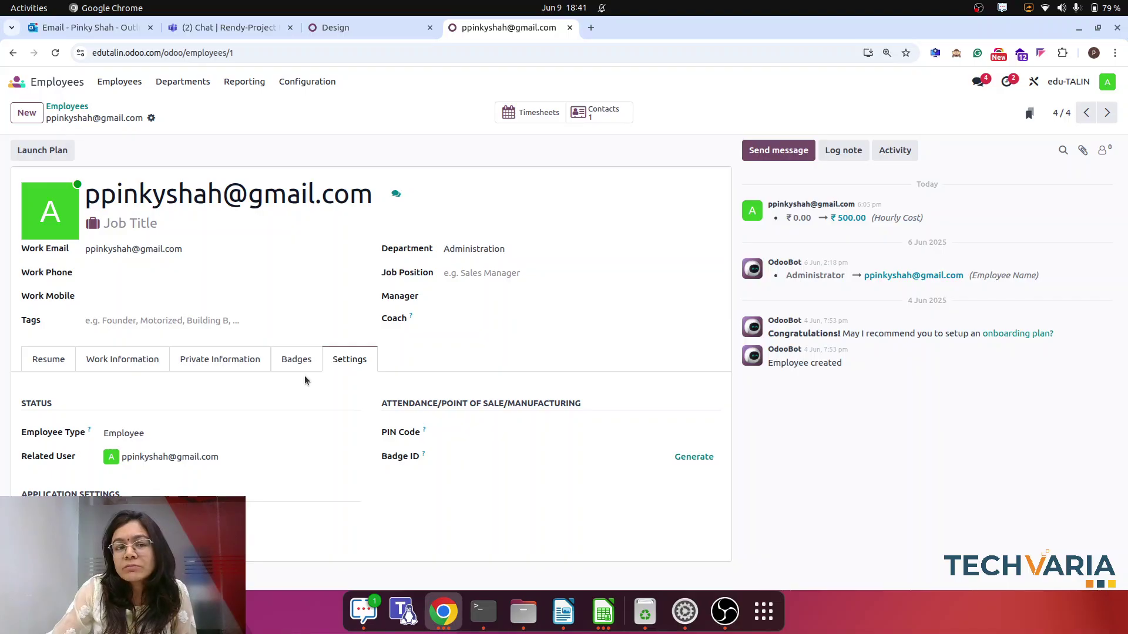
# - Mark the Design task as Done, and review the project's costs and profitability on its dashboard, reached through the linked sales order
pyautogui.click(347, 27)
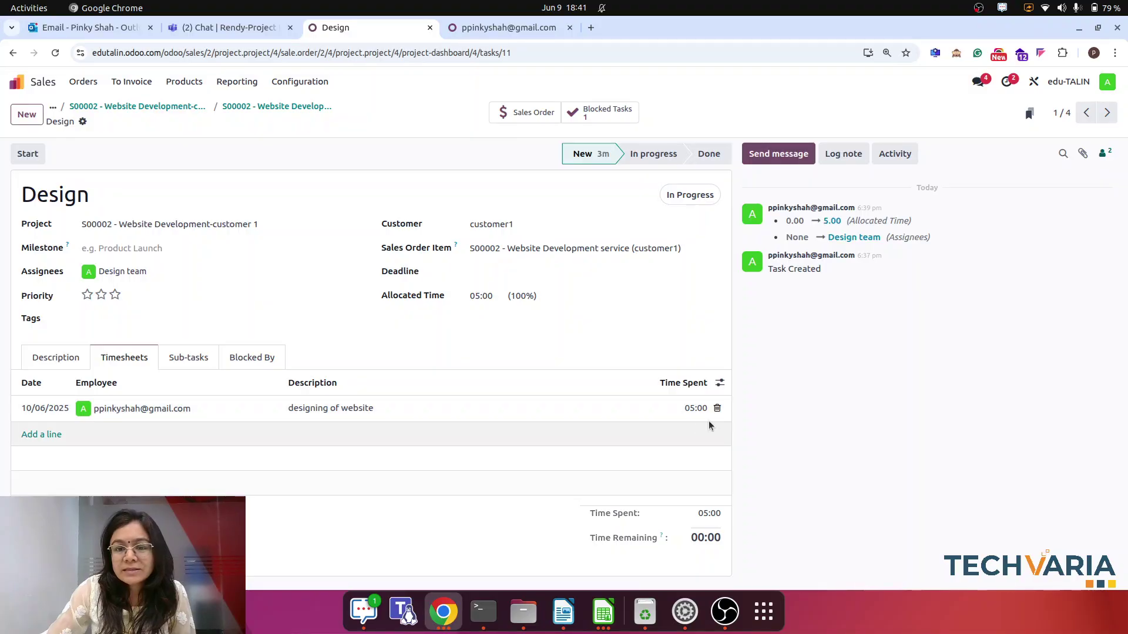
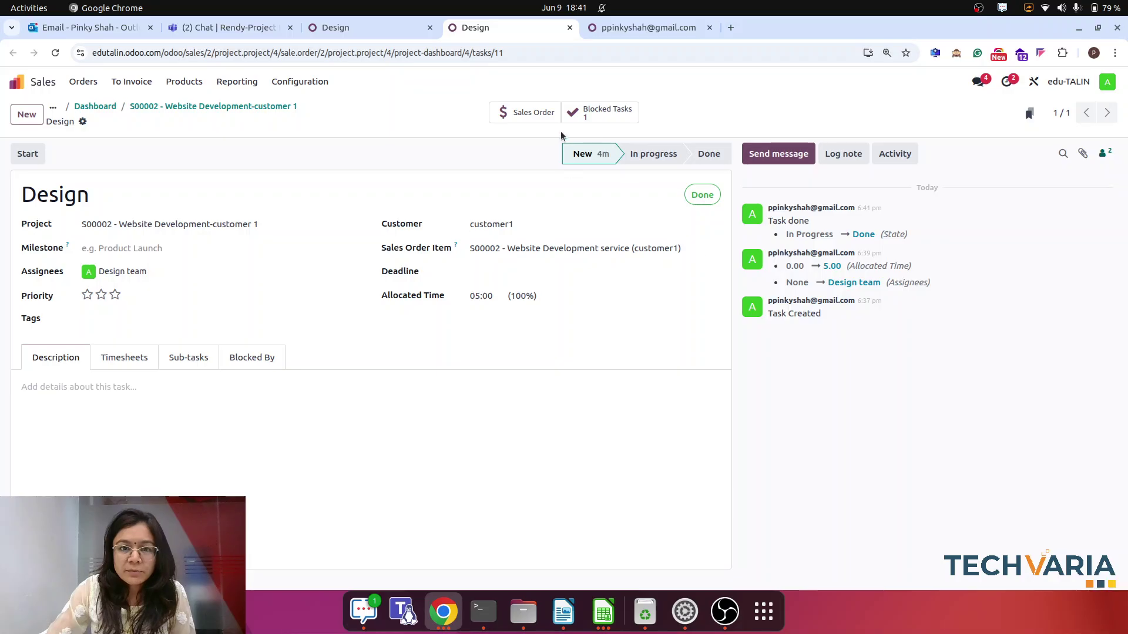
pyautogui.click(525, 112)
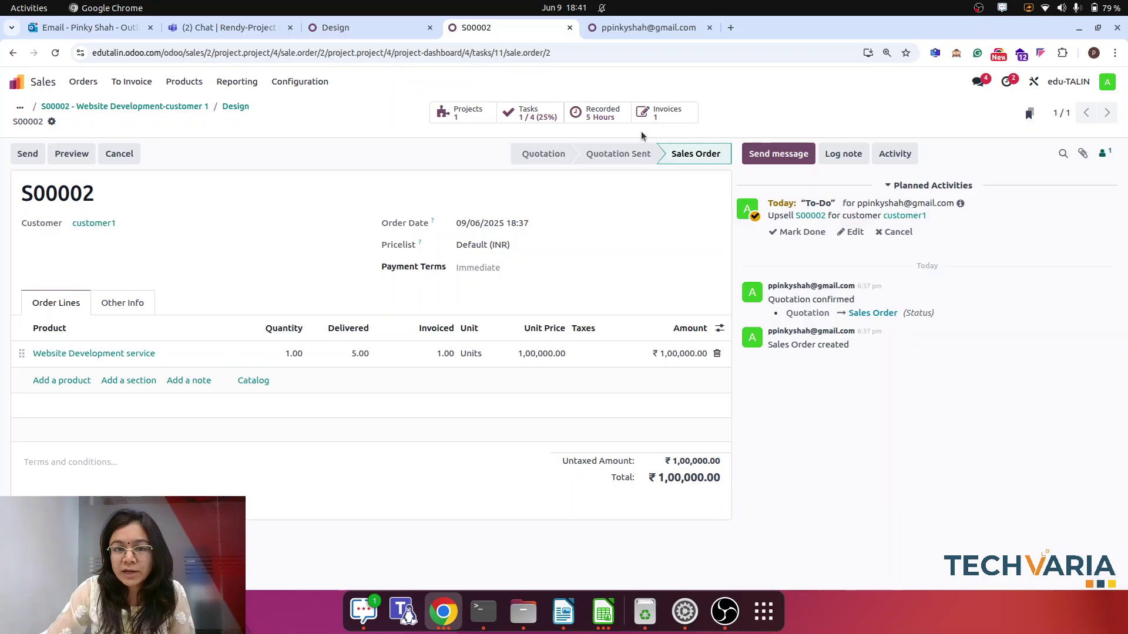
pyautogui.click(467, 119)
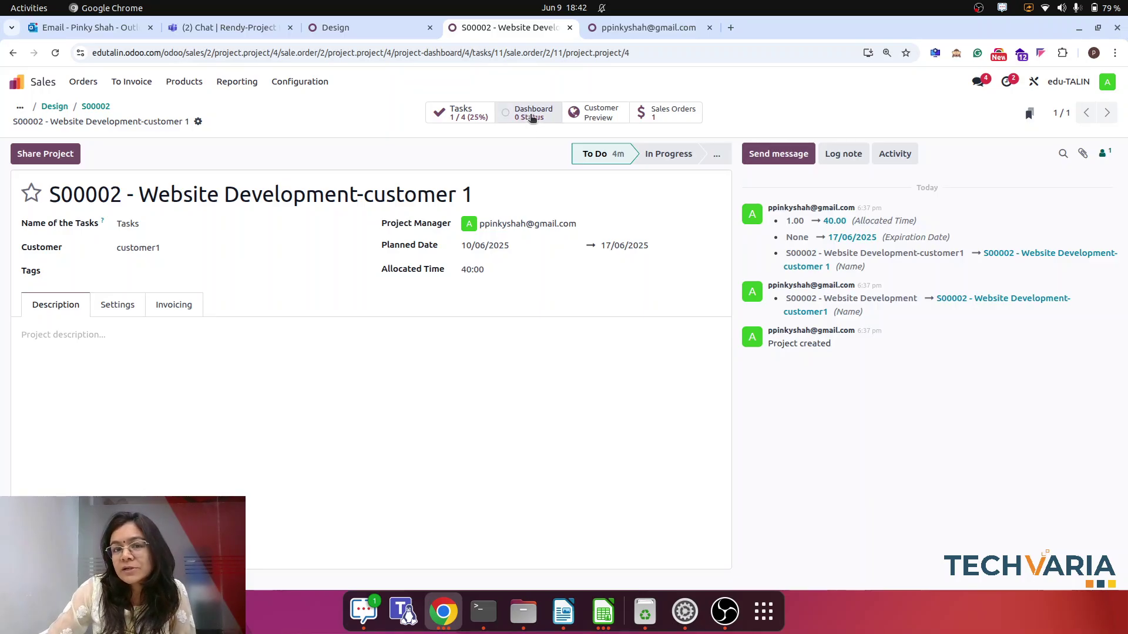
pyautogui.click(461, 117)
pyautogui.click(785, 113)
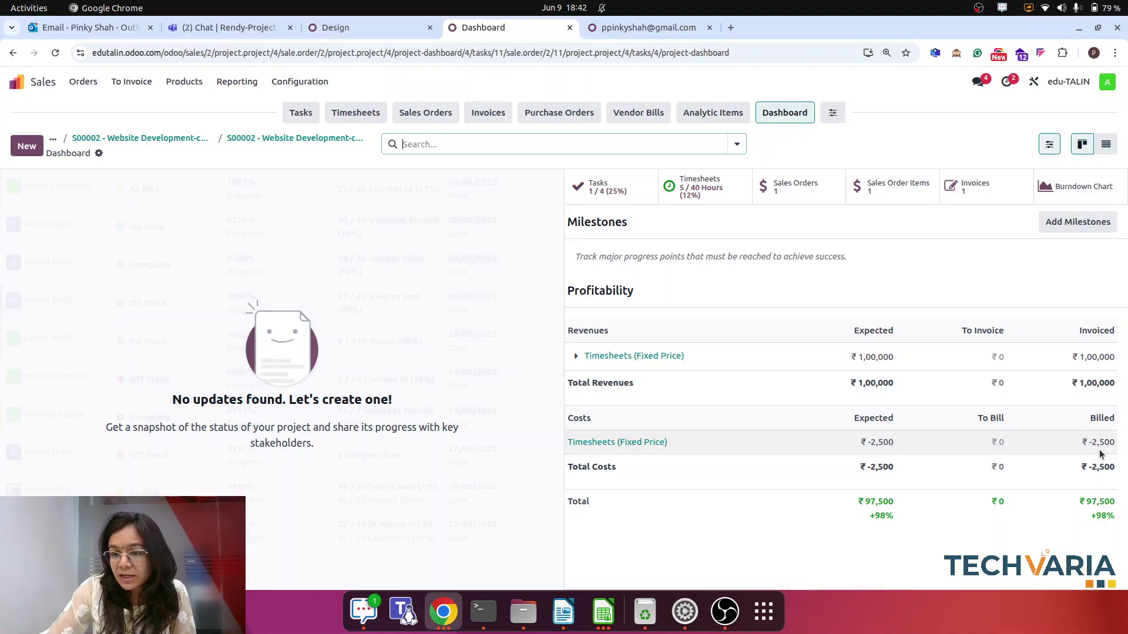
# - Log a timesheet line on the Development task for Development Team, described as "development" with 13 hours spent, and mark the task as Done
pyautogui.click(363, 29)
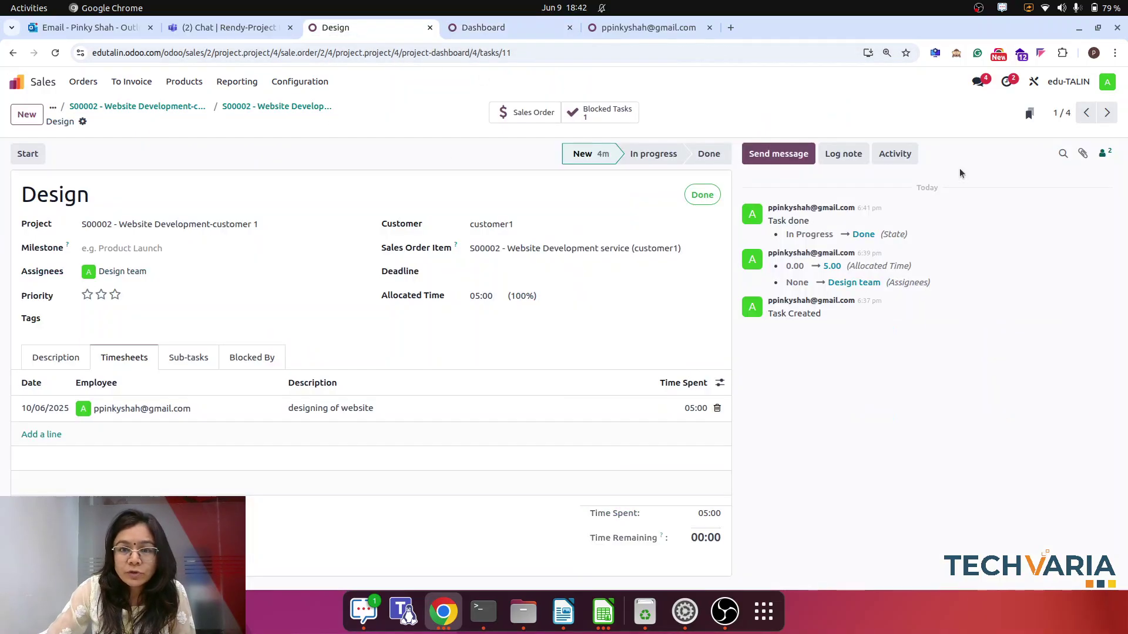
pyautogui.click(1106, 113)
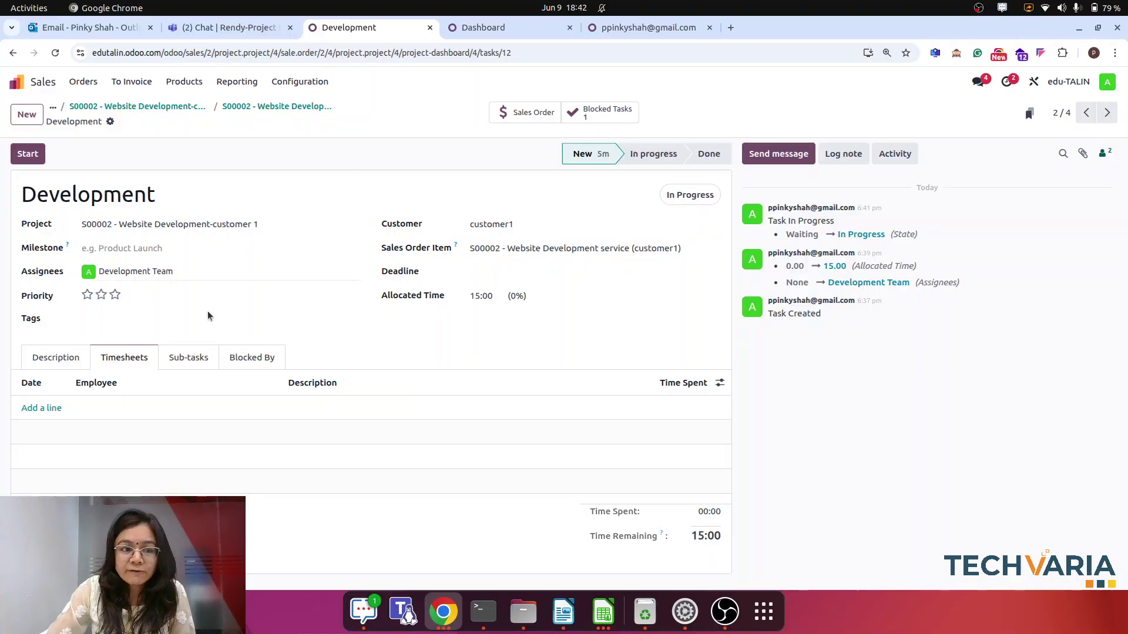
pyautogui.click(51, 409)
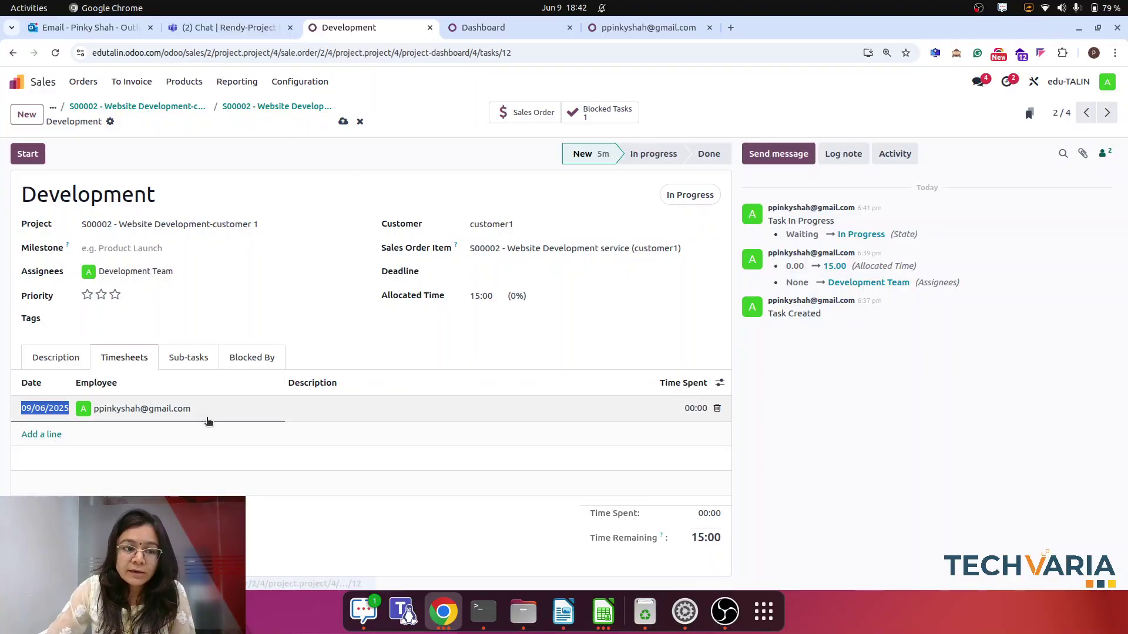
pyautogui.click(216, 408)
pyautogui.click(182, 452)
pyautogui.click(320, 408)
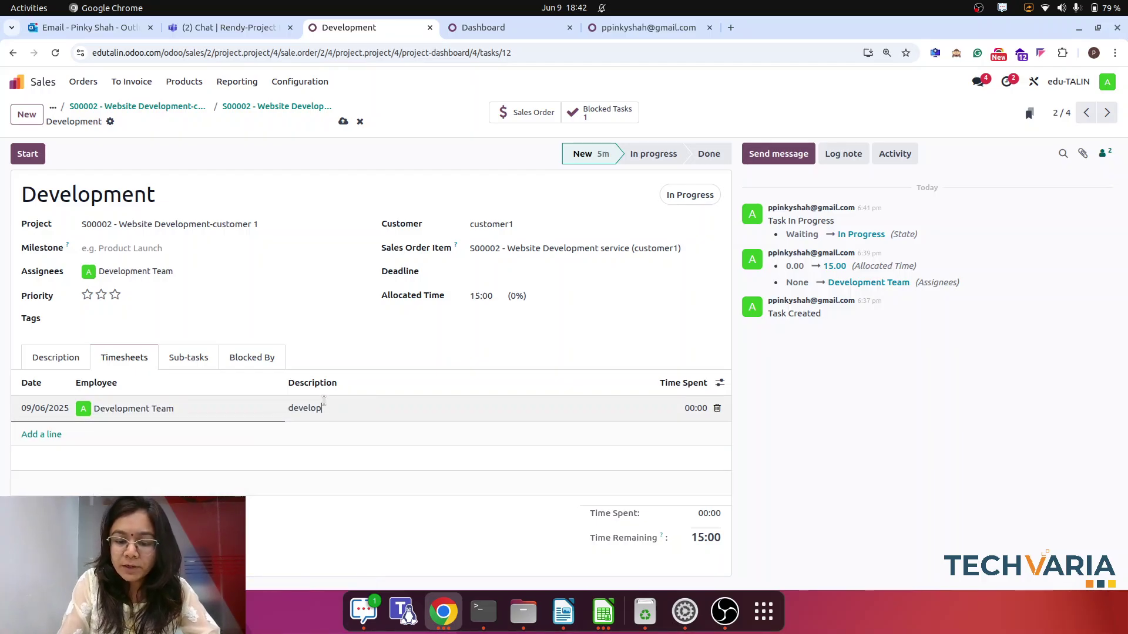
pyautogui.write('development')
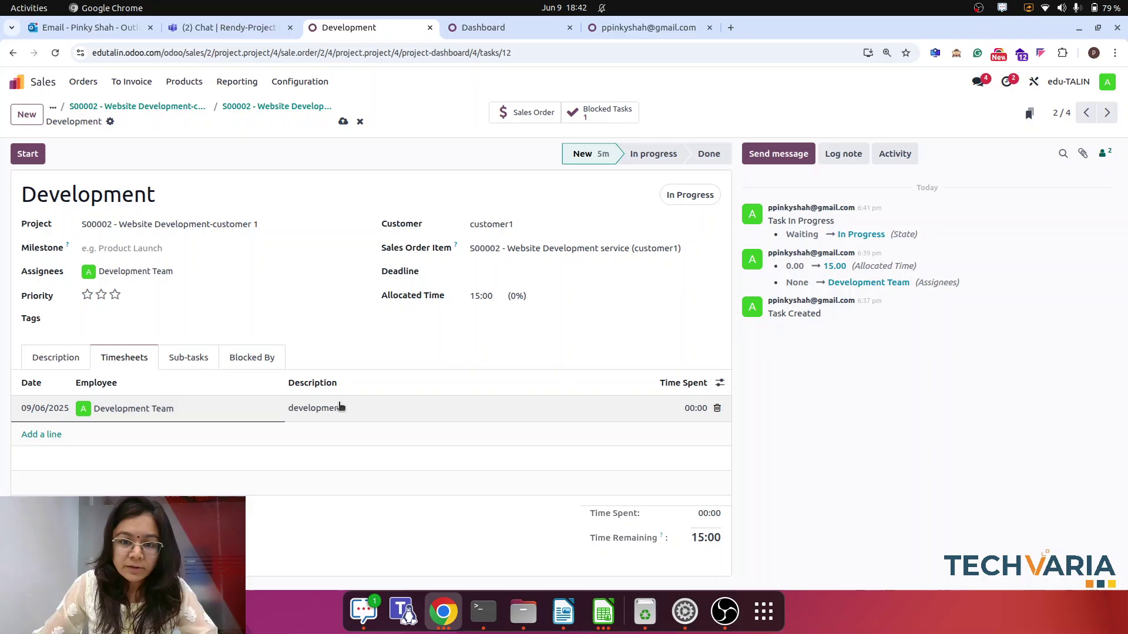
pyautogui.click(668, 412)
pyautogui.write('13')
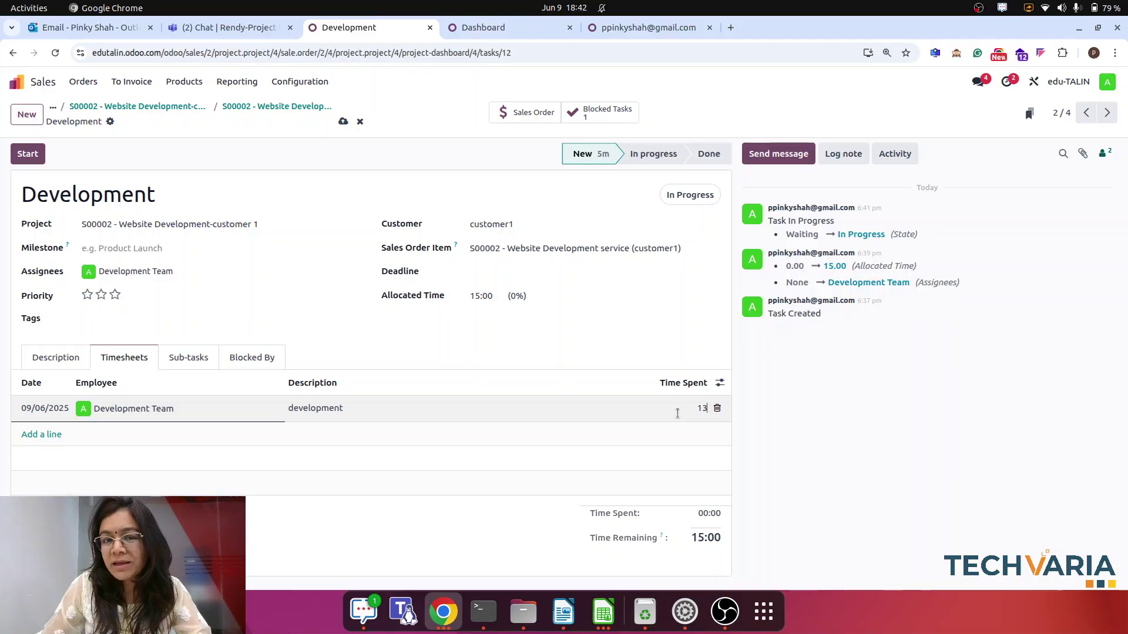
pyautogui.click(894, 421)
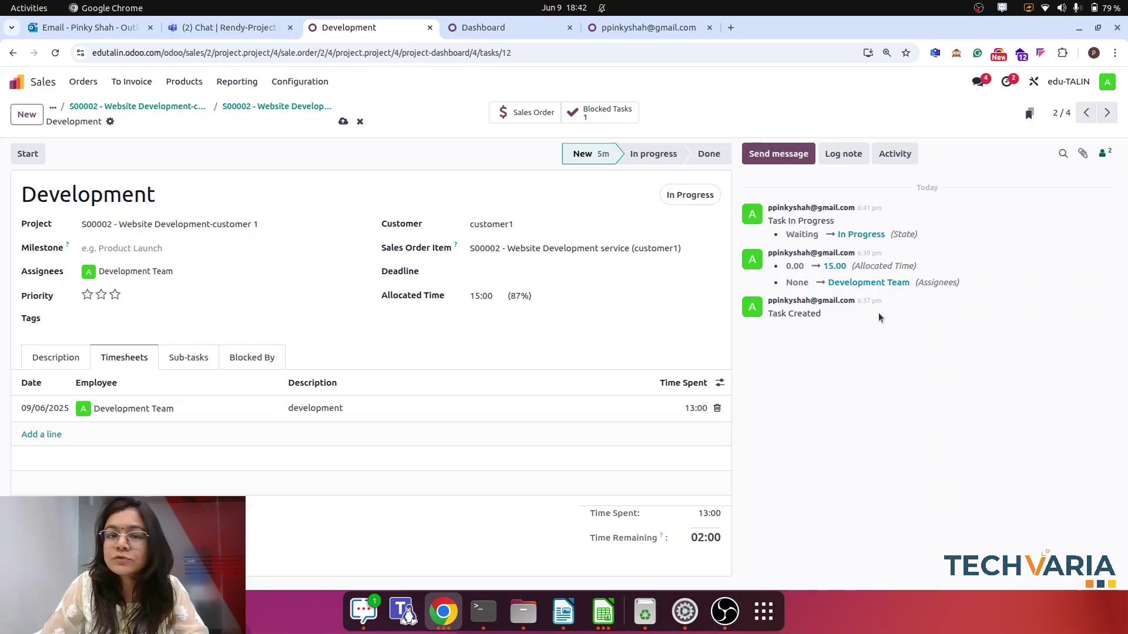
pyautogui.click(688, 195)
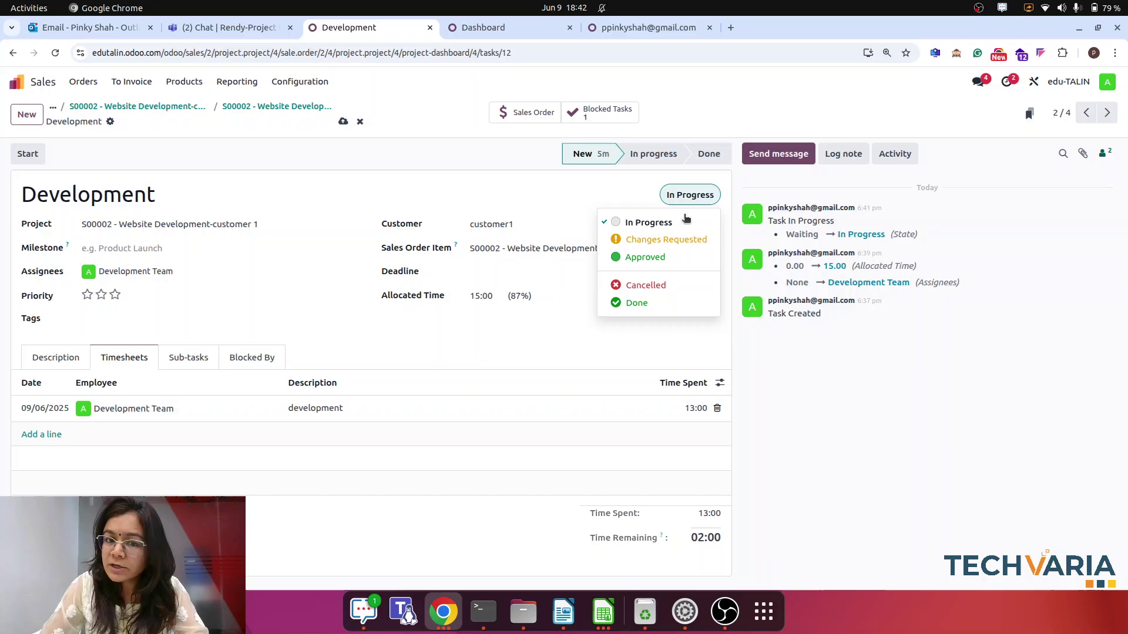
pyautogui.click(645, 303)
# - Refresh the project dashboard to review its costs and profitability, and open the timesheet entries behind the fixed-price costs
pyautogui.click(493, 27)
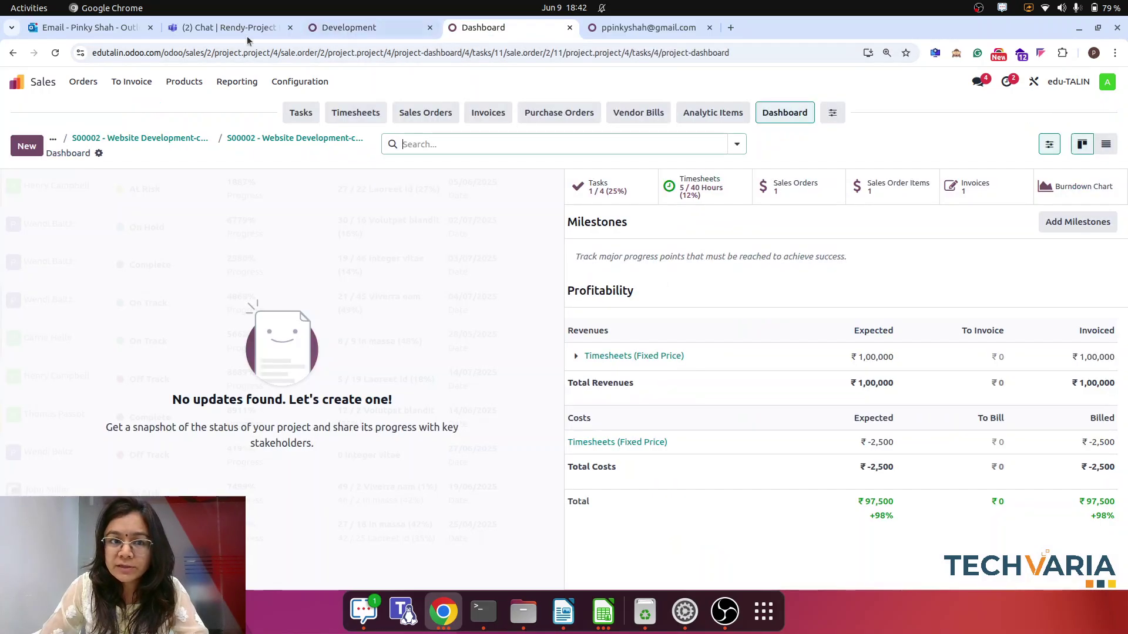
pyautogui.click(55, 53)
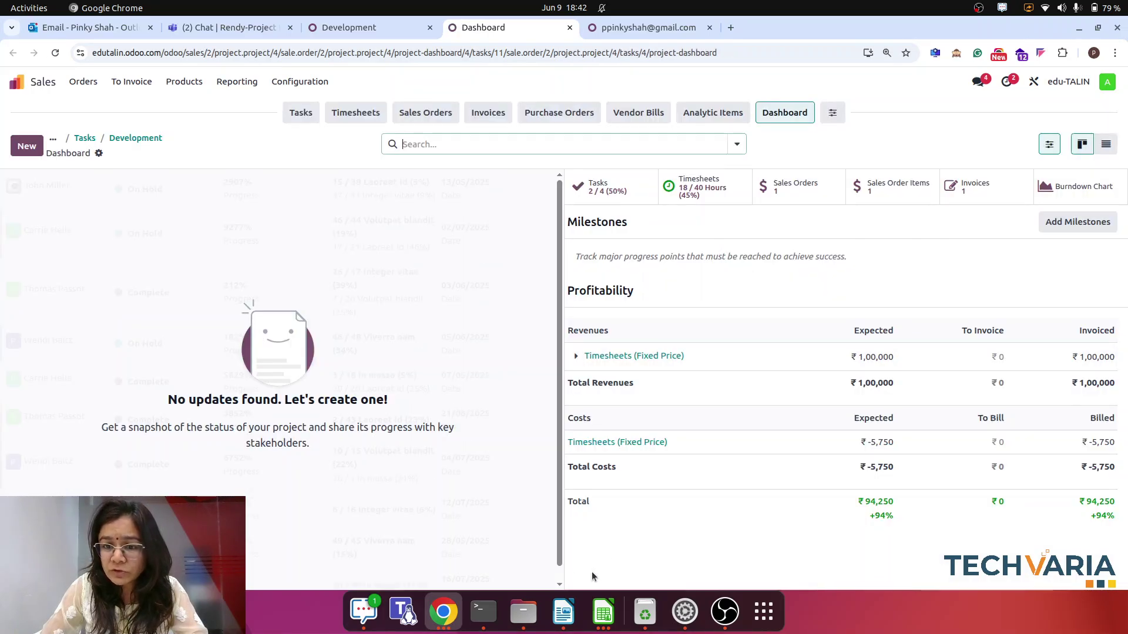
pyautogui.click(661, 444)
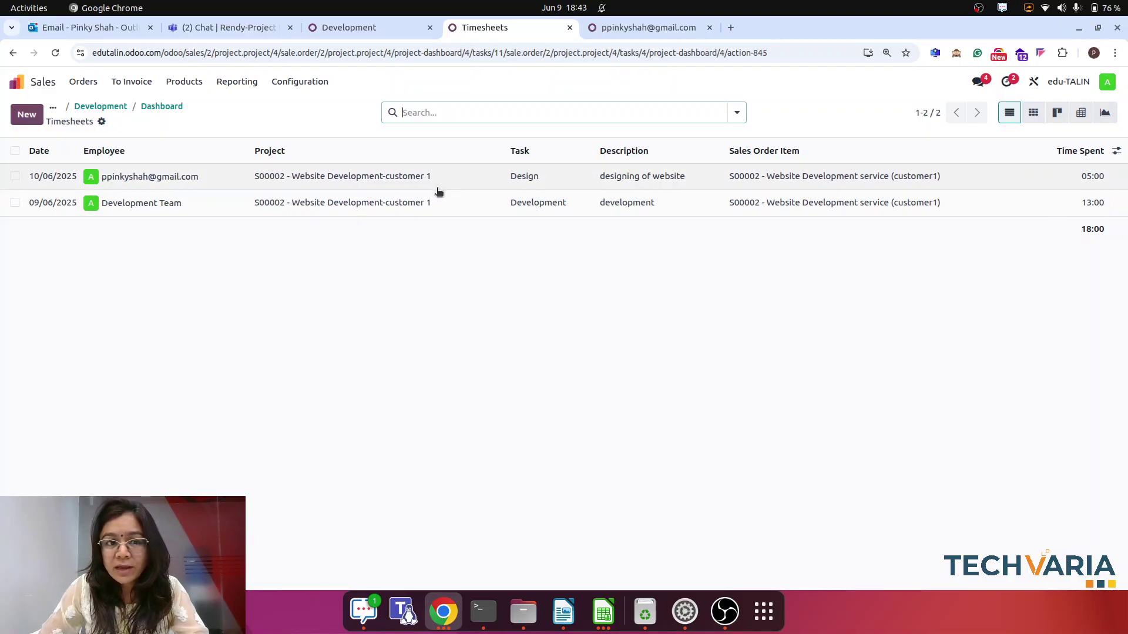
# - Log a timesheet line on the Testing task for Testing team, described as "testing done" with 5 hours spent, and save the task
pyautogui.click(354, 33)
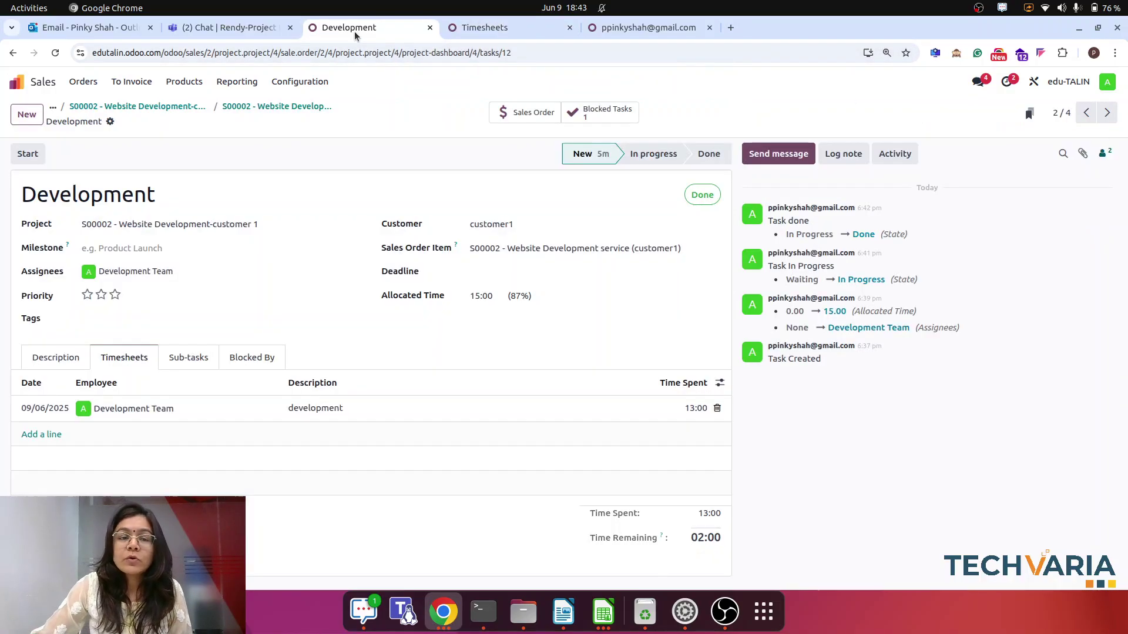
pyautogui.click(1106, 113)
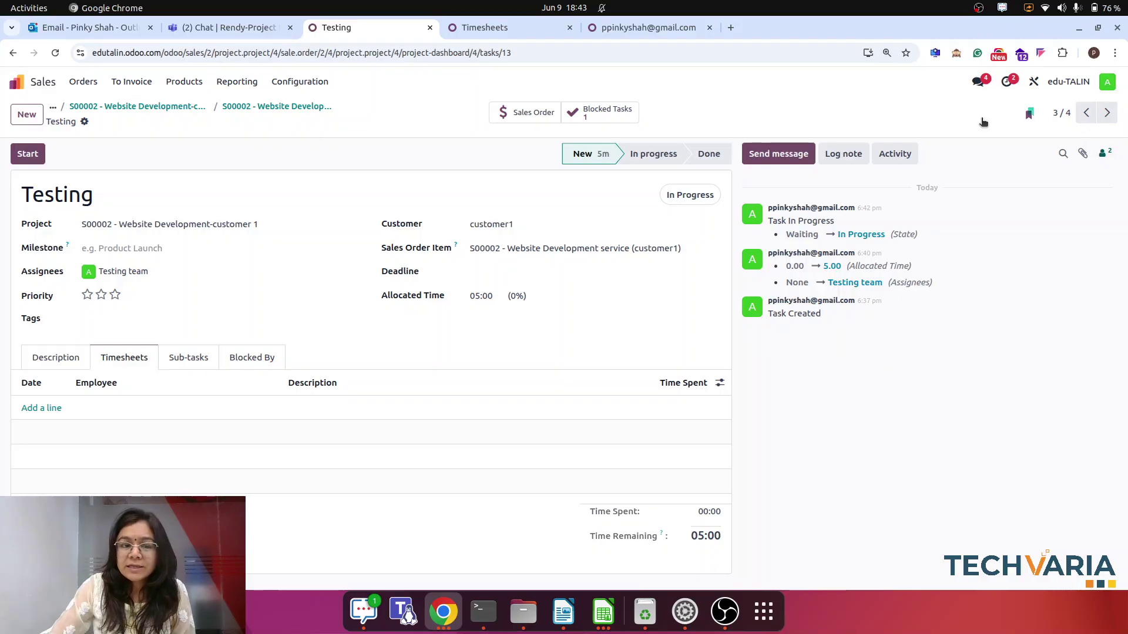
pyautogui.click(32, 408)
pyautogui.click(138, 404)
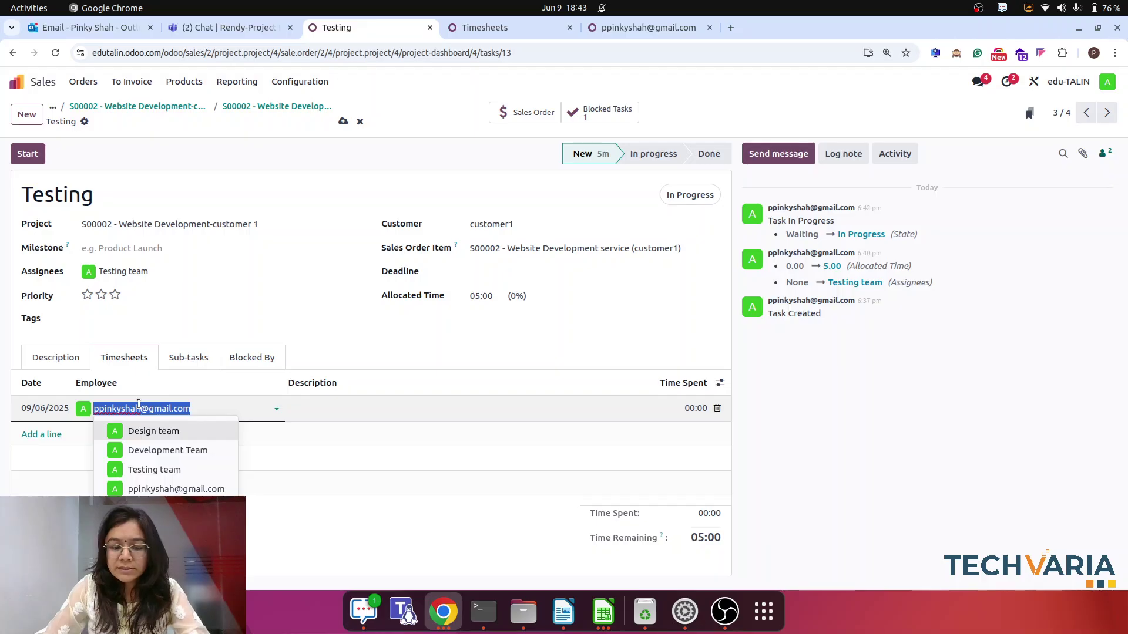
pyautogui.write('tes')
pyautogui.click(183, 432)
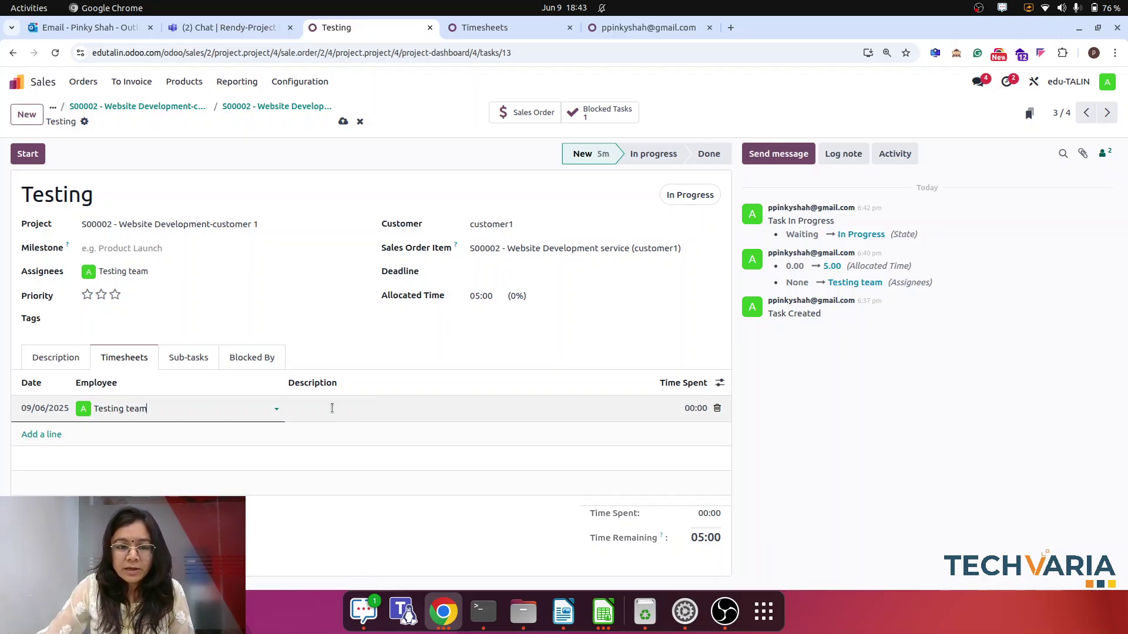
pyautogui.click(330, 407)
pyautogui.write('testing')
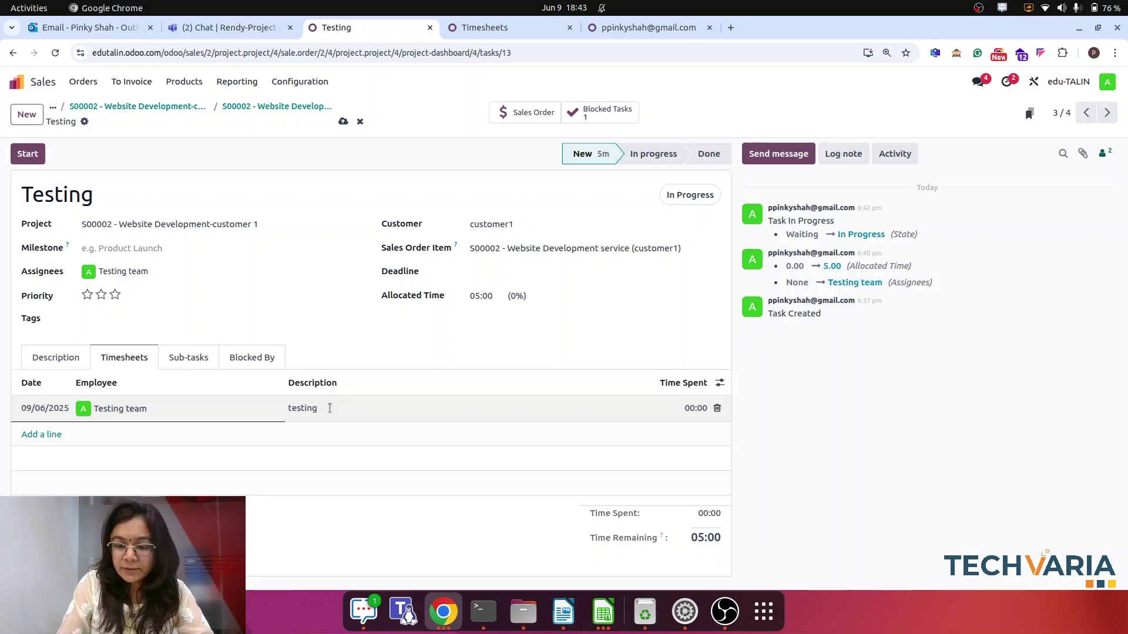
pyautogui.write(' done')
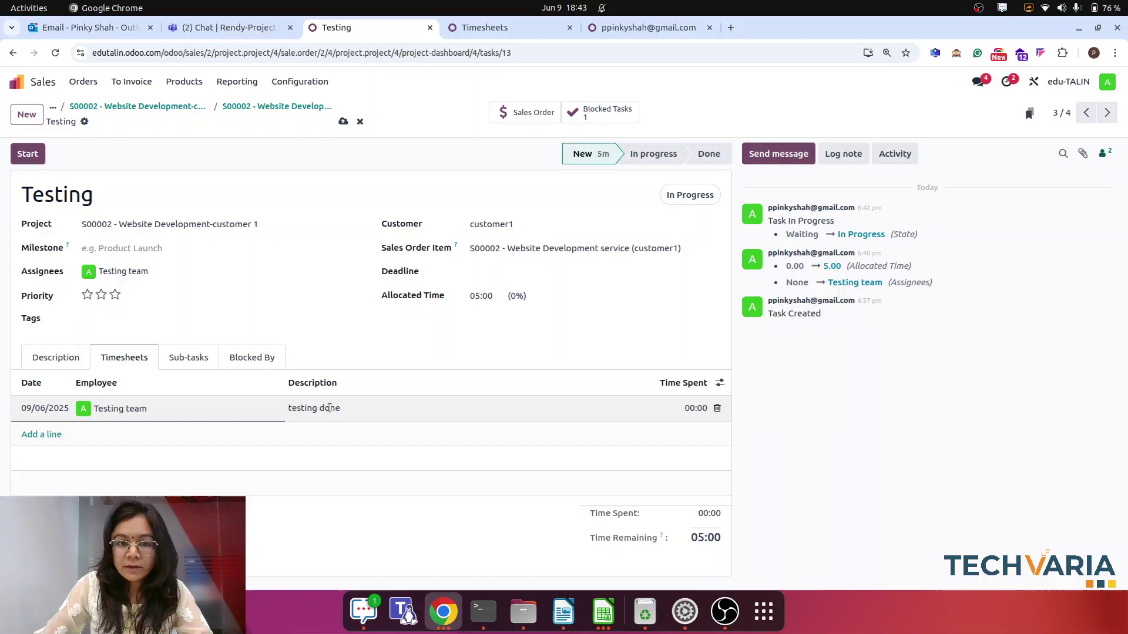
pyautogui.click(672, 403)
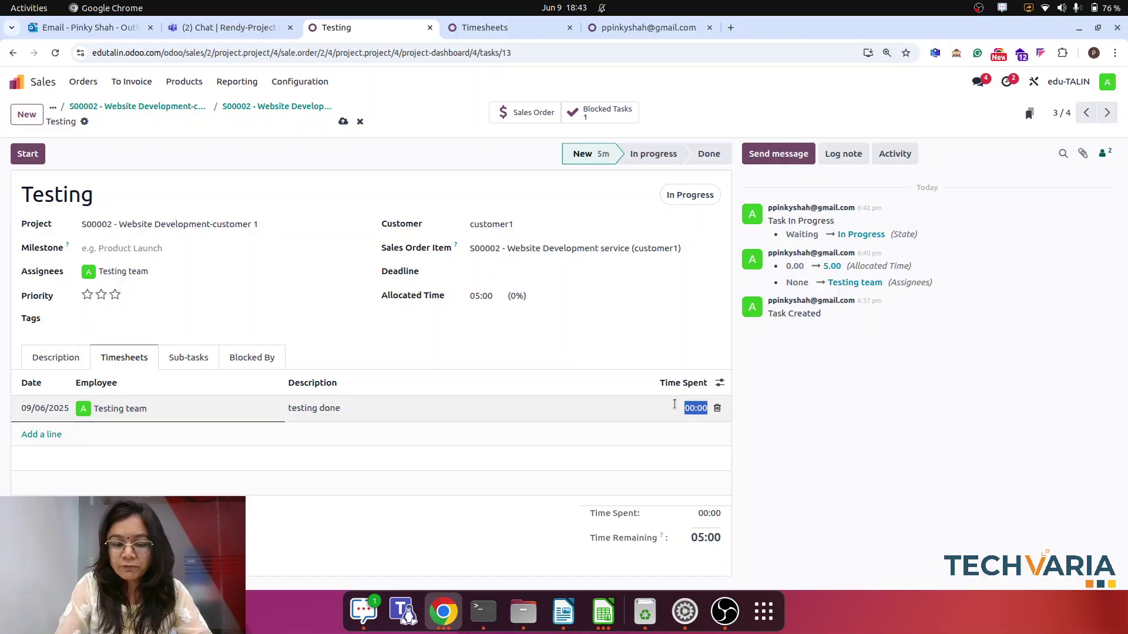
pyautogui.write('5')
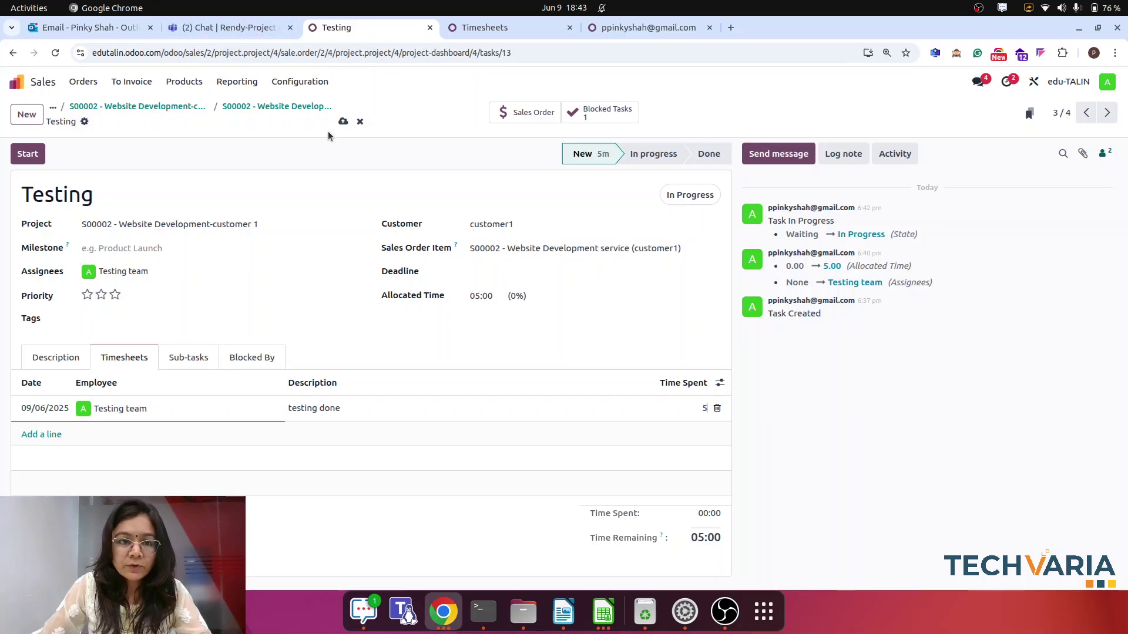
pyautogui.click(343, 123)
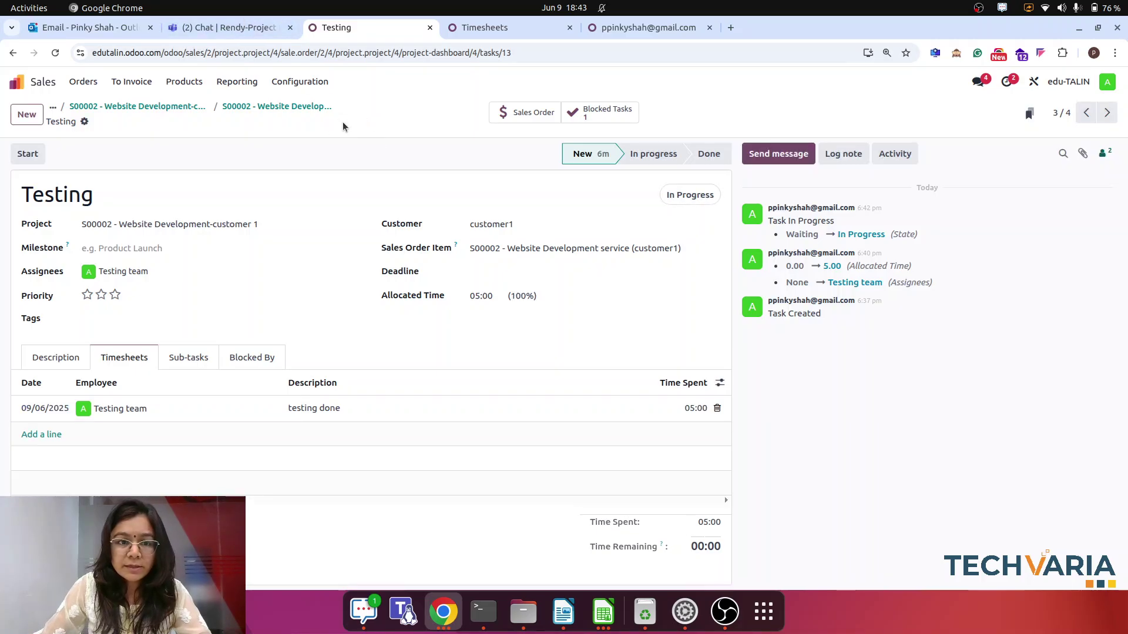
# - Log a timesheet line on the Deployment task for Development Team, described as "deployment" with 10 hours spent
pyautogui.click(1107, 112)
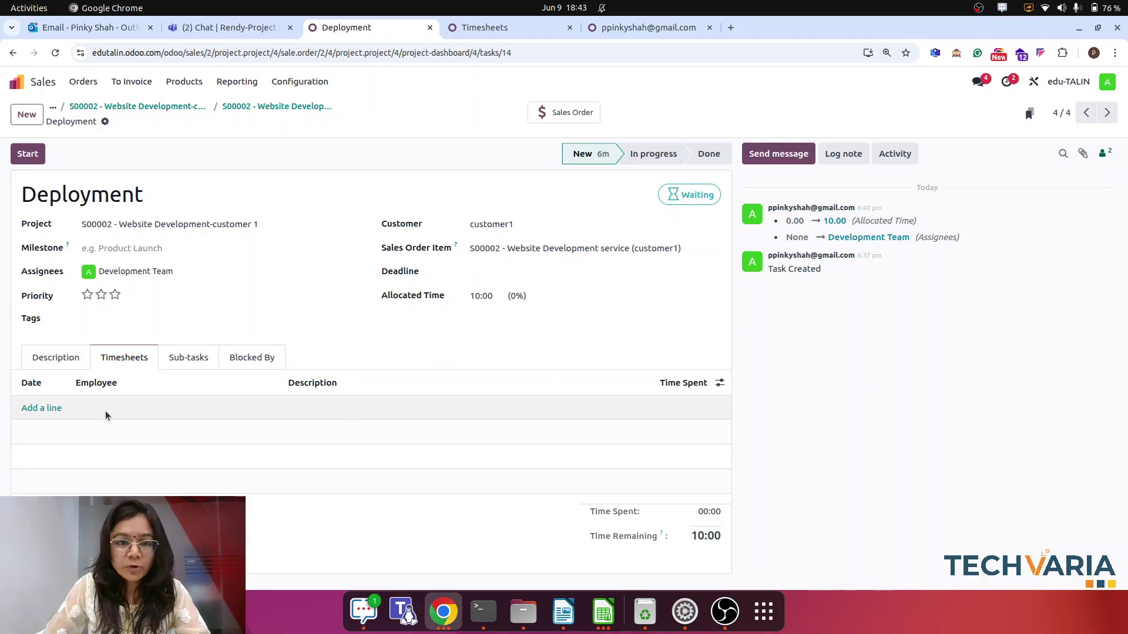
pyautogui.click(35, 408)
pyautogui.click(142, 410)
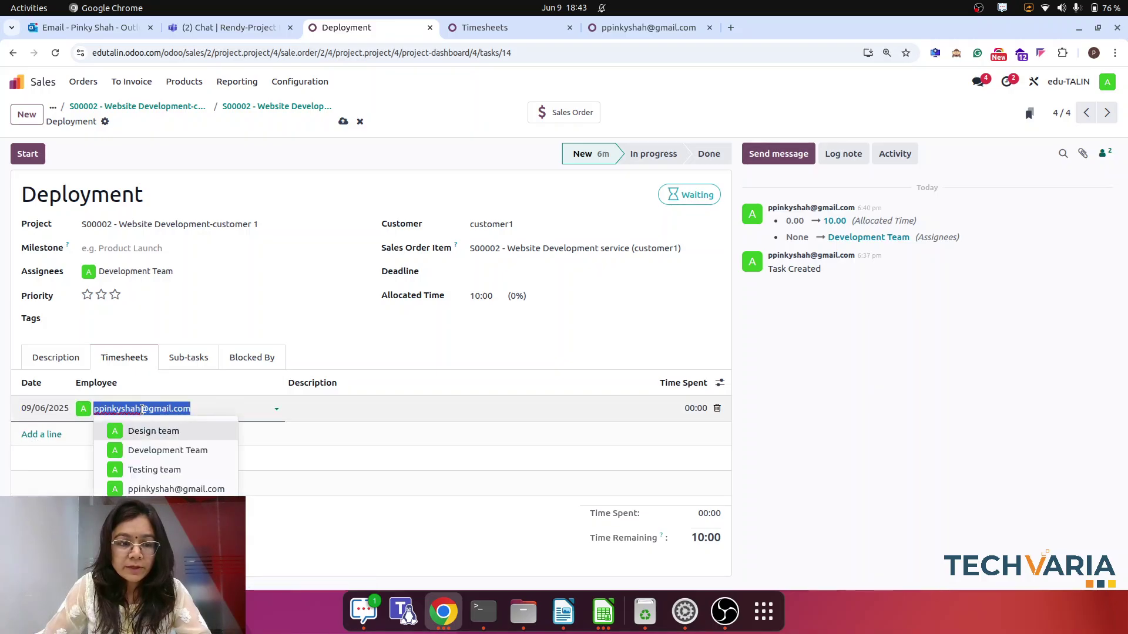
pyautogui.click(168, 450)
pyautogui.click(372, 410)
pyautogui.click(324, 364)
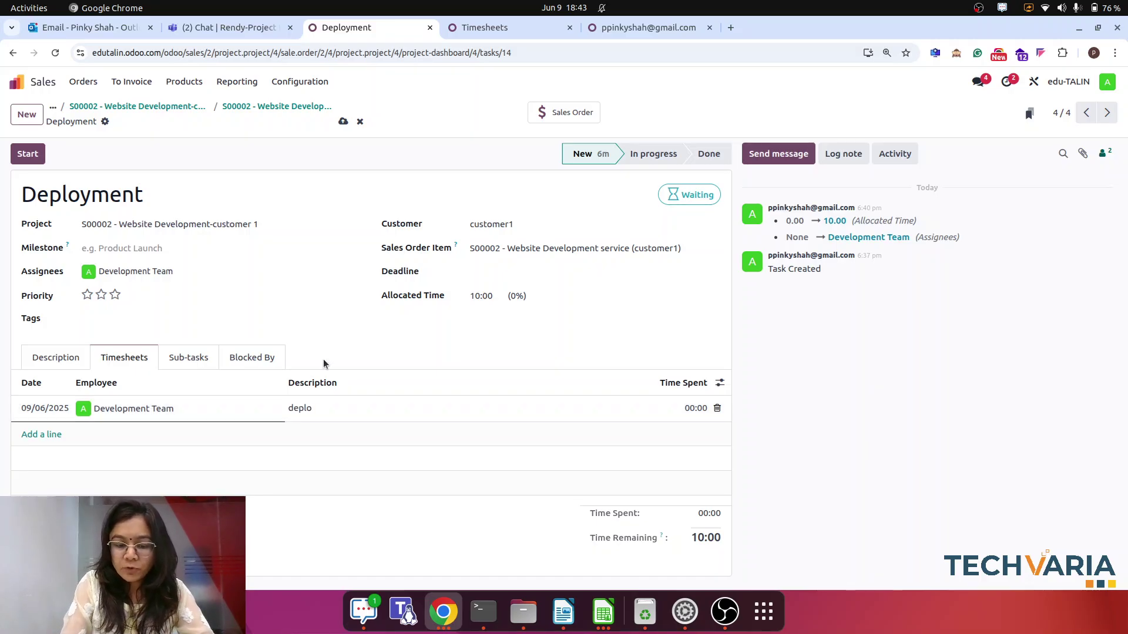
pyautogui.click(311, 408)
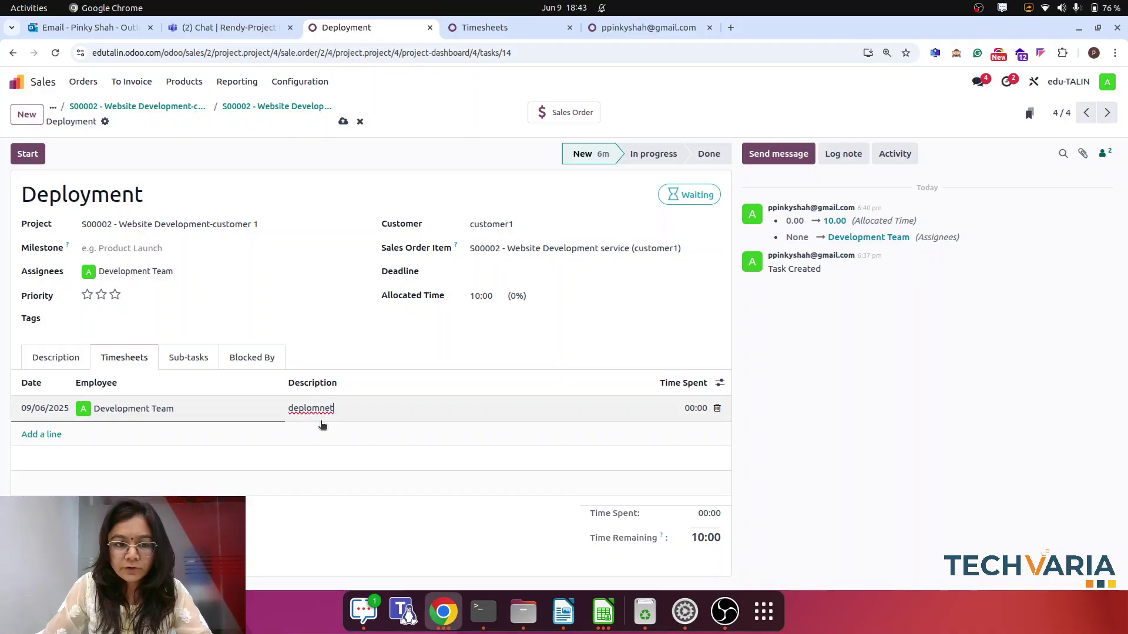
pyautogui.rightClick(311, 409)
pyautogui.click(369, 118)
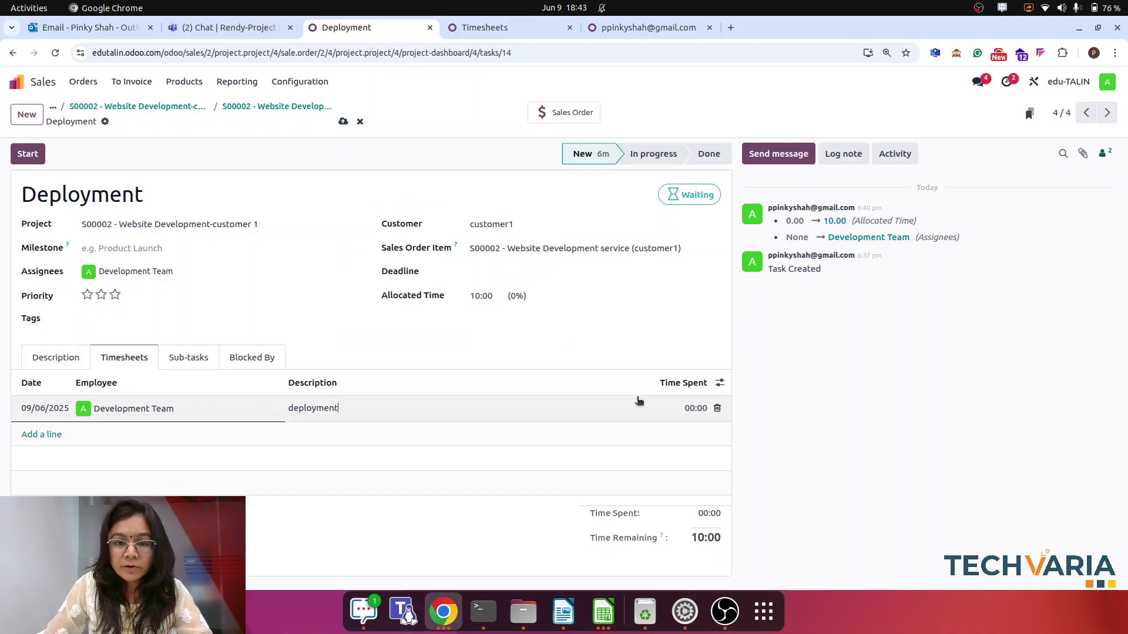
pyautogui.click(665, 407)
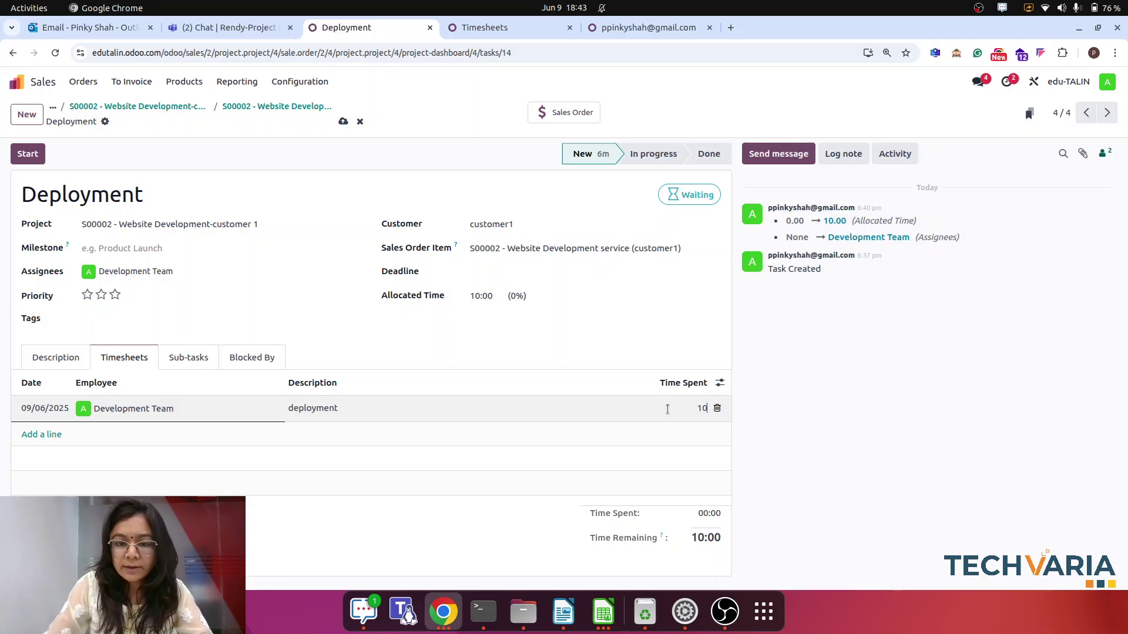
pyautogui.write('10')
pyautogui.click(996, 472)
# - Mark the Deployment and Testing tasks as Done, and check the state of the Development task
pyautogui.click(708, 200)
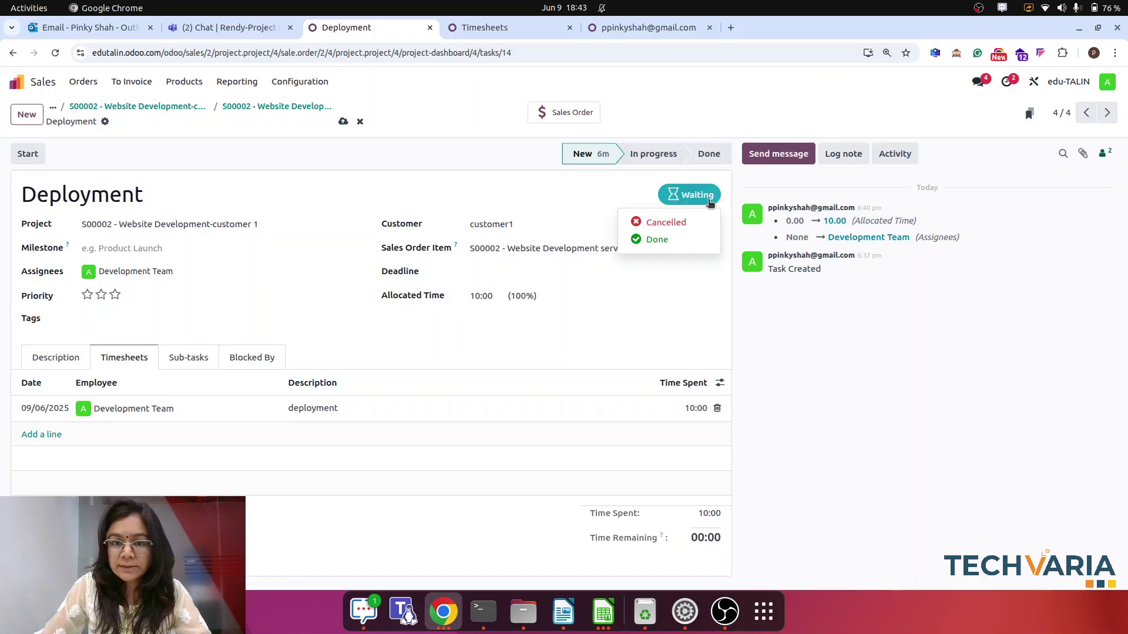
pyautogui.click(640, 249)
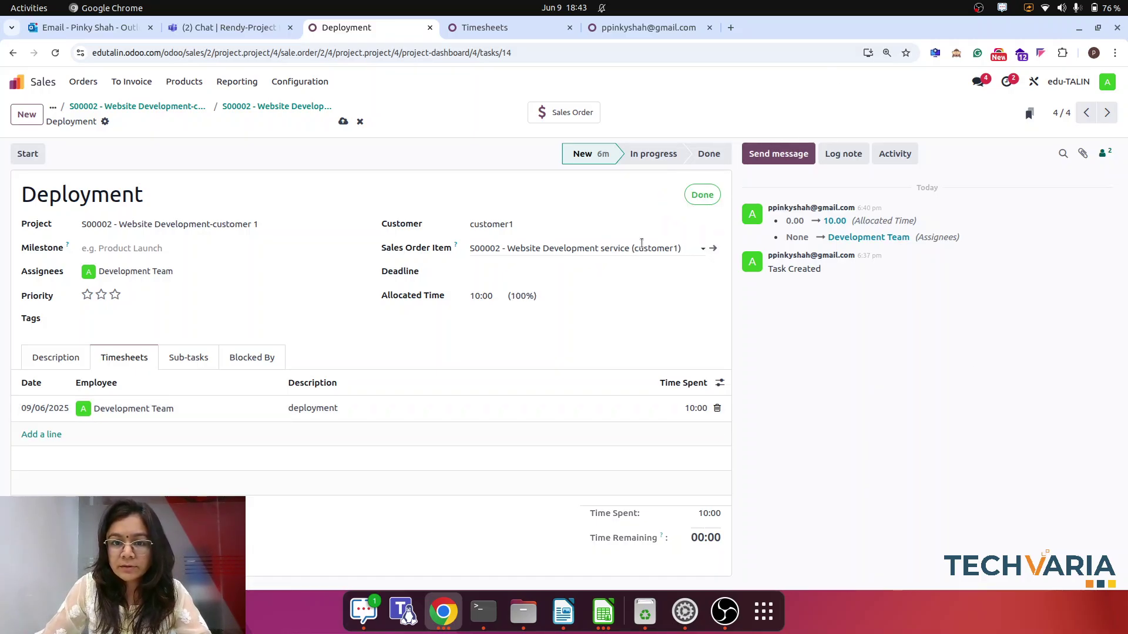
pyautogui.click(1086, 113)
pyautogui.click(707, 199)
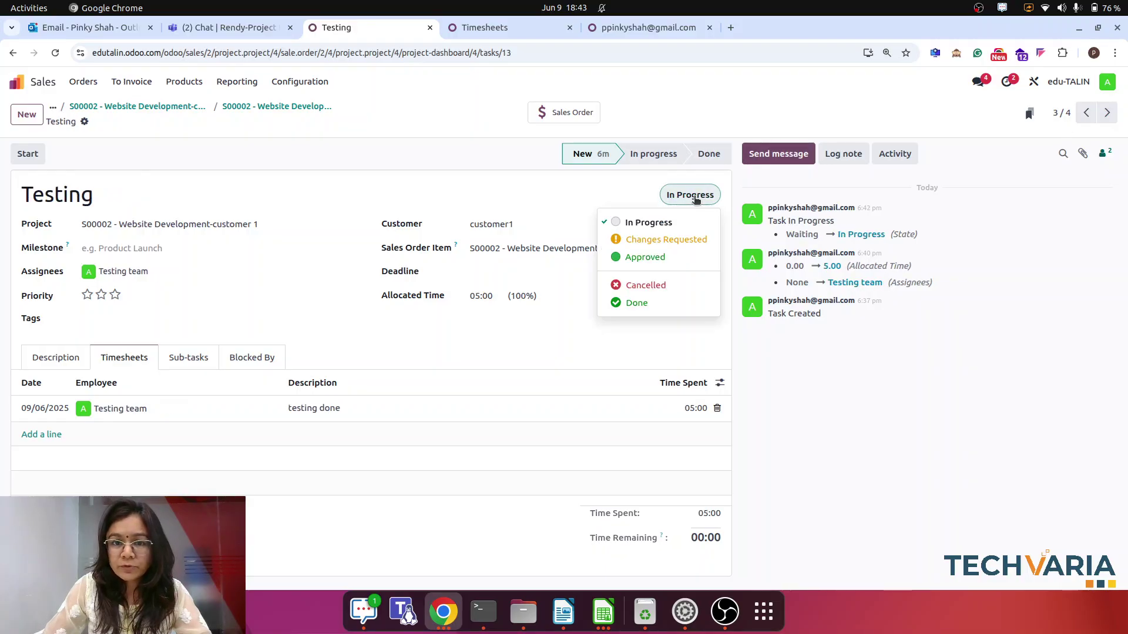
pyautogui.click(655, 304)
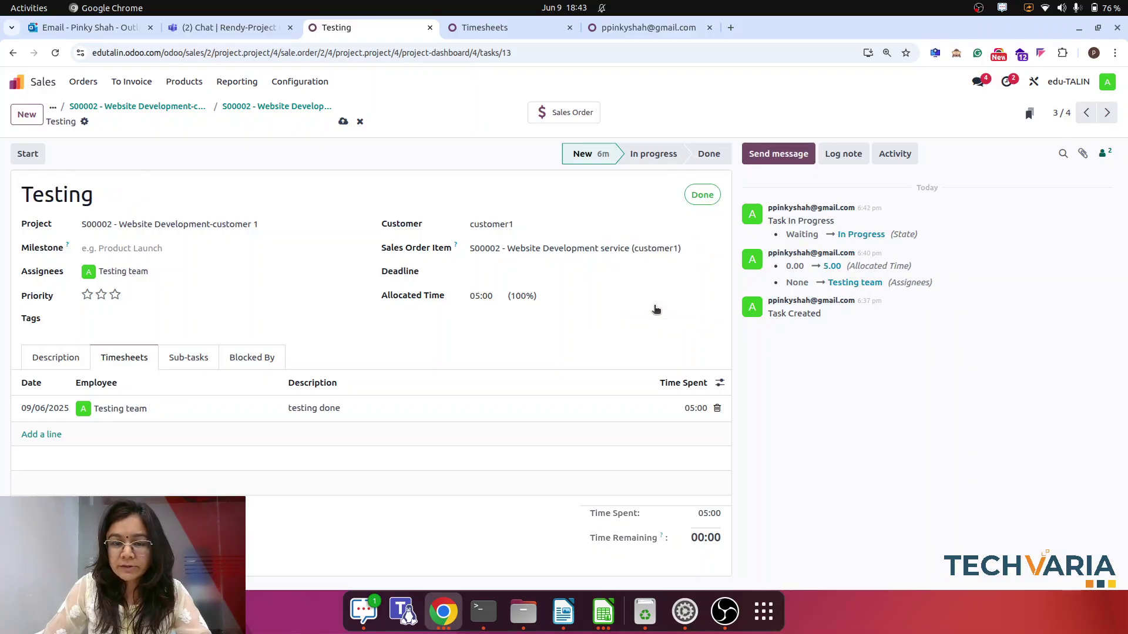
pyautogui.click(1086, 113)
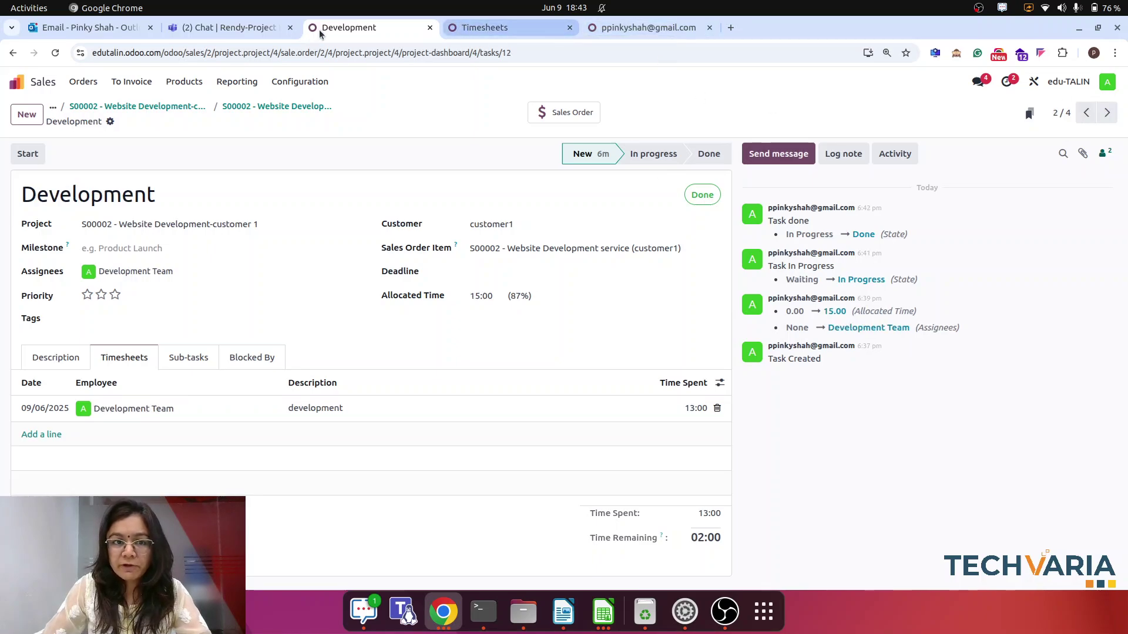
# - Return from the timesheet list to the sales order's project, and review its task completion, total costs and profitability on the dashboard
pyautogui.click(507, 28)
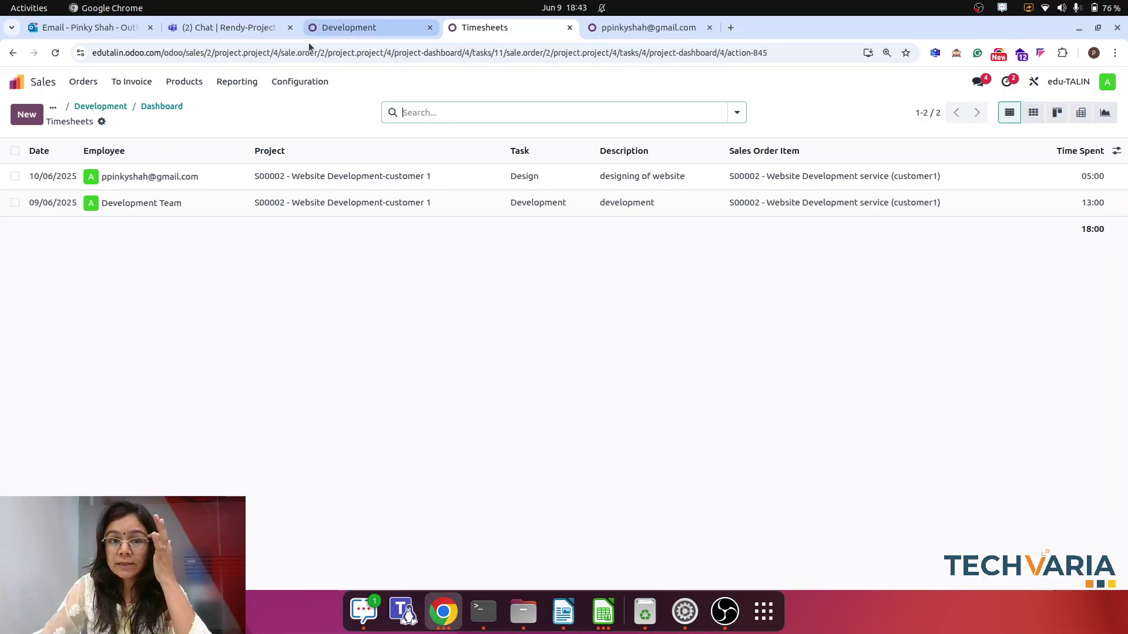
pyautogui.click(121, 115)
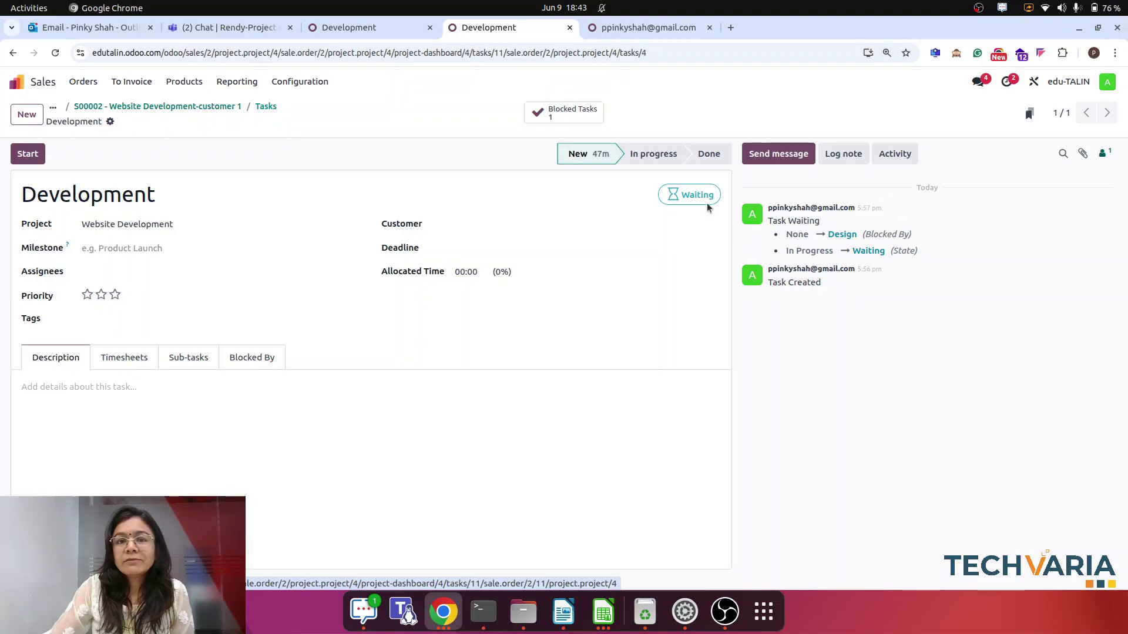
pyautogui.click(175, 107)
pyautogui.click(533, 112)
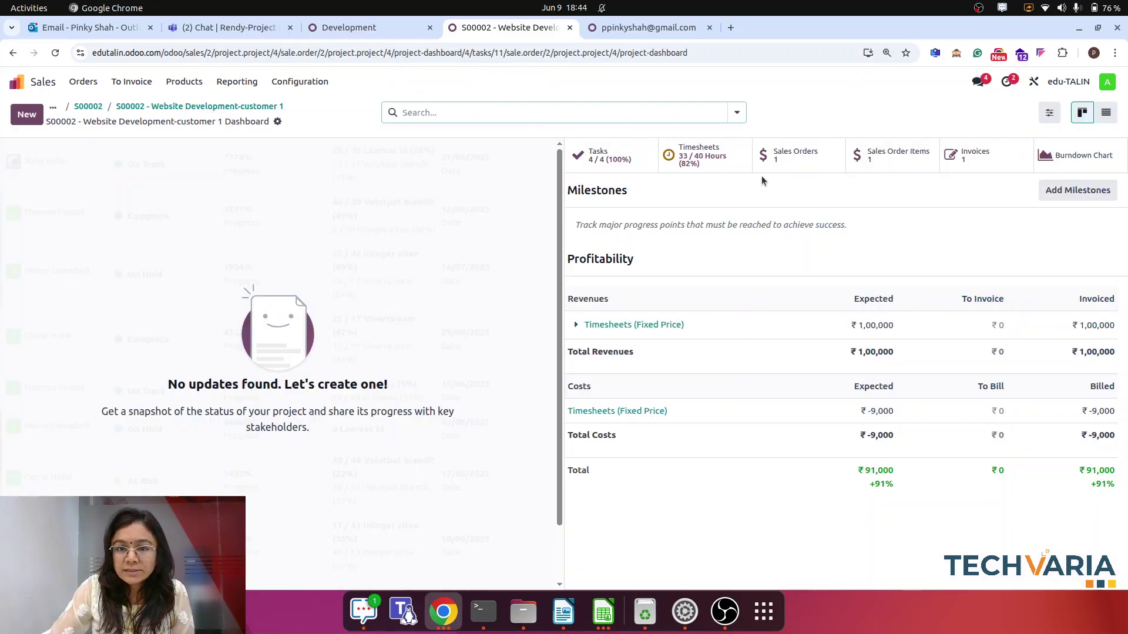
pyautogui.click(597, 164)
pyautogui.click(785, 112)
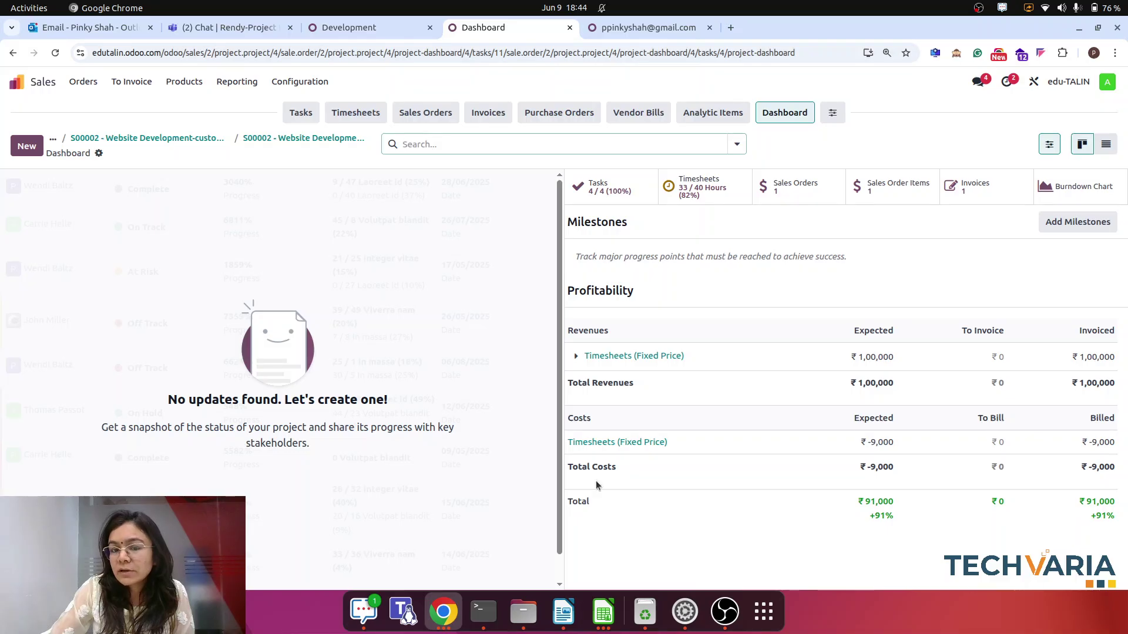
# - Examine the timesheet entries behind the project's fixed-price timesheet costs, and review the profitability section on the project's dashboard
pyautogui.click(587, 443)
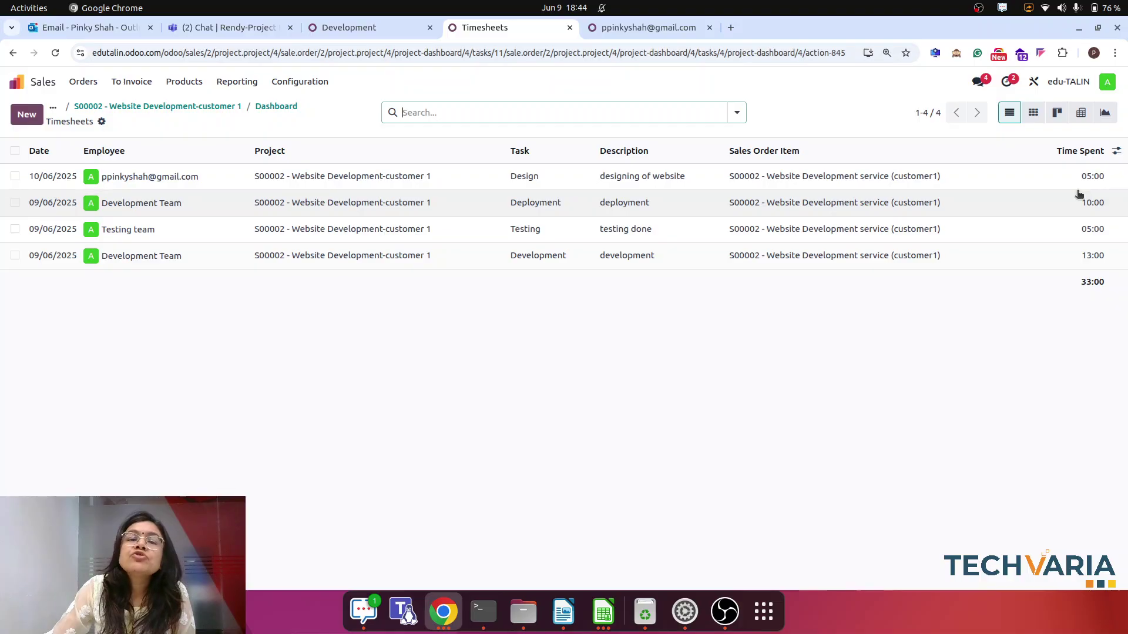
pyautogui.click(374, 28)
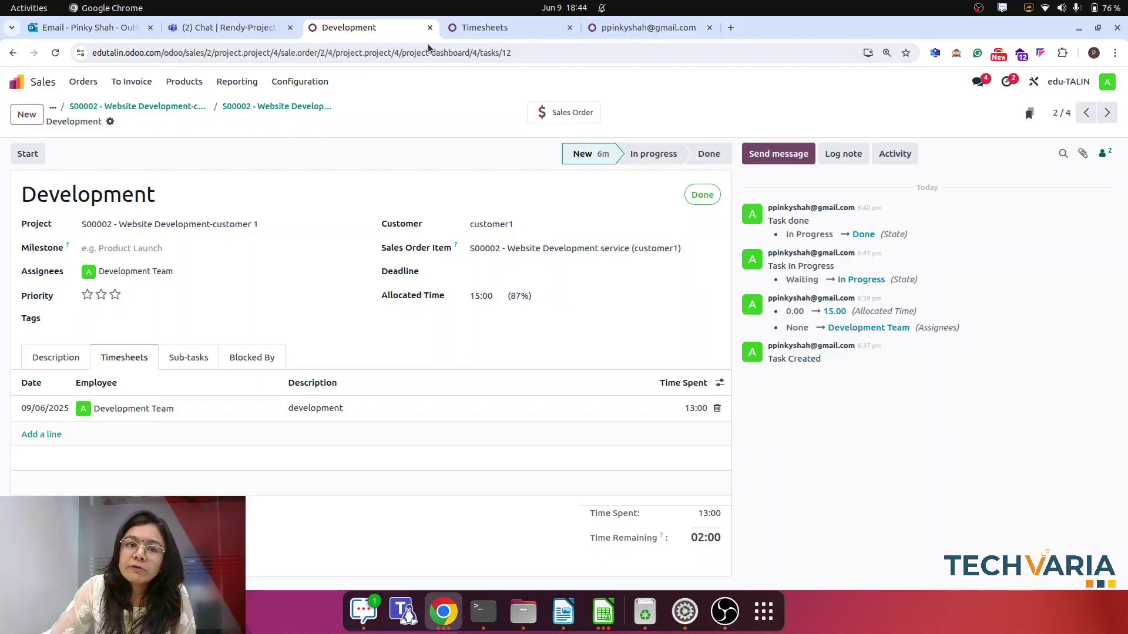
pyautogui.click(276, 107)
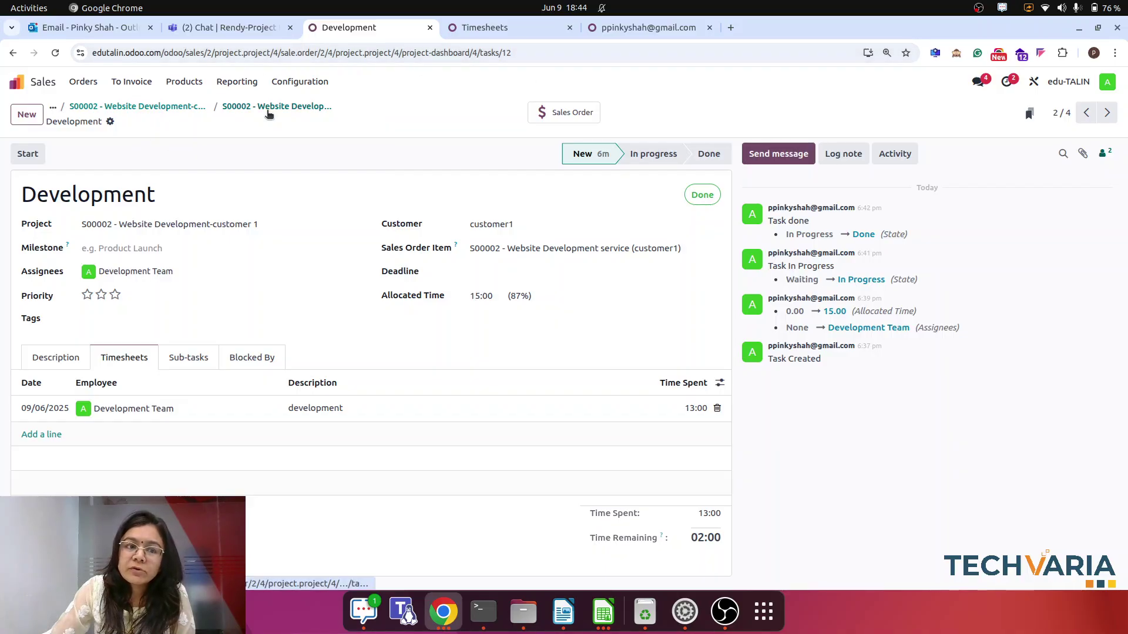
pyautogui.click(784, 113)
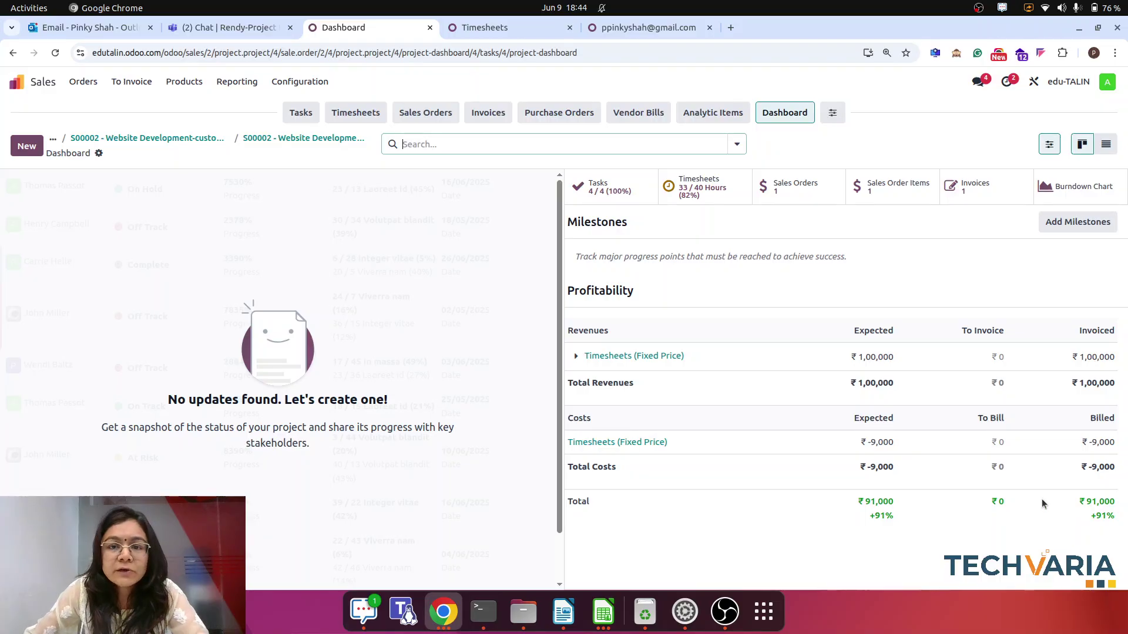
# - Create a new vendor bill from the project with freelancer as the vendor
pyautogui.click(634, 113)
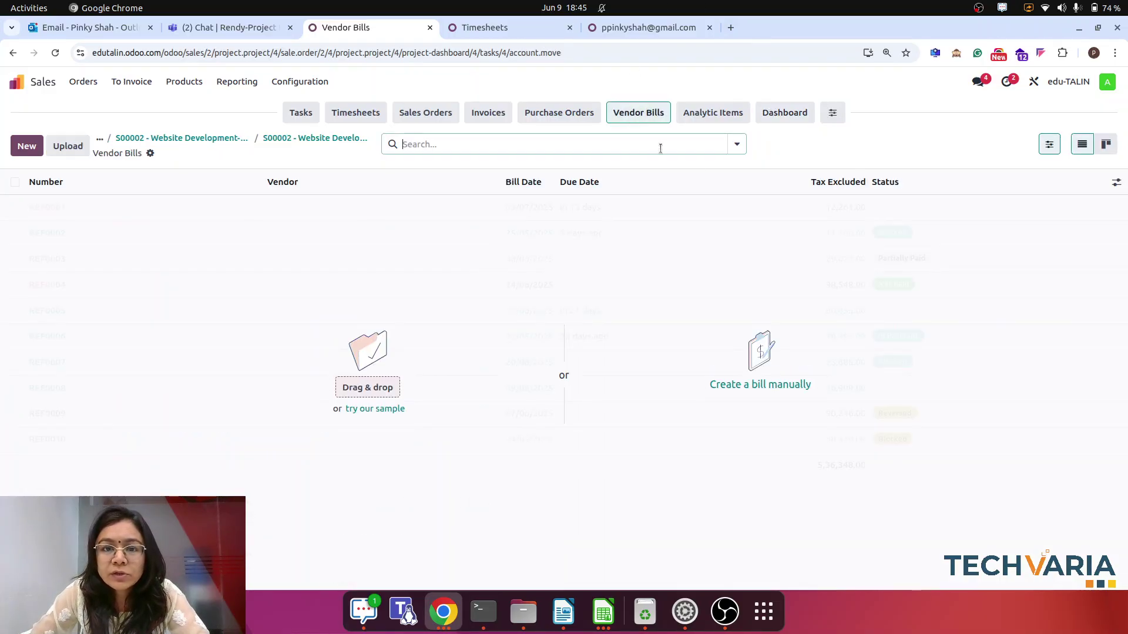
pyautogui.click(21, 151)
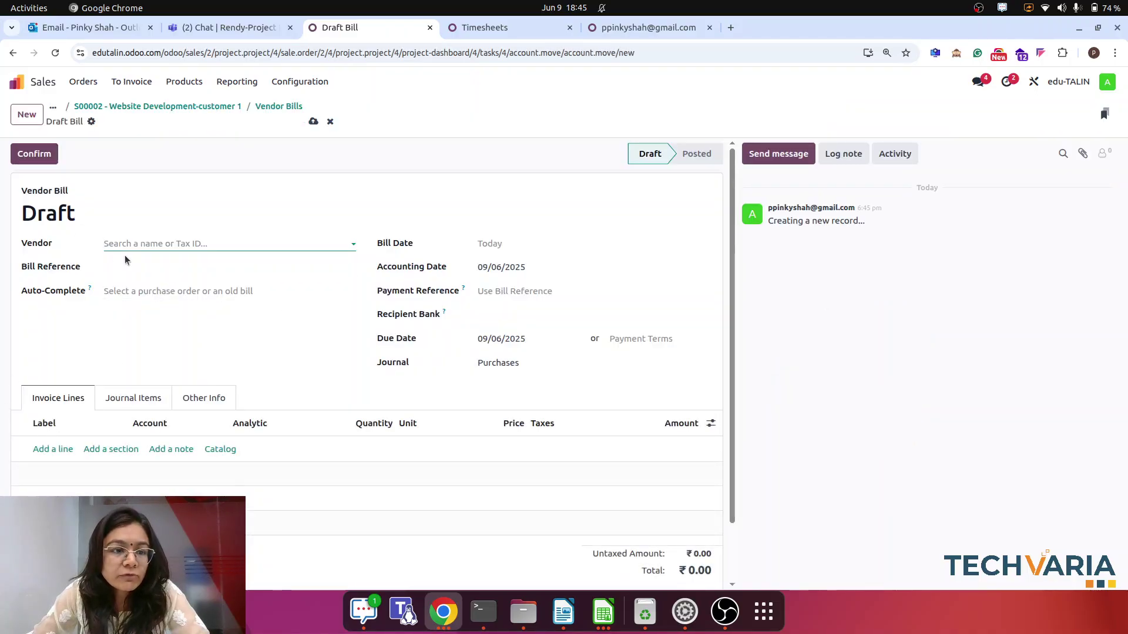
pyautogui.click(113, 241)
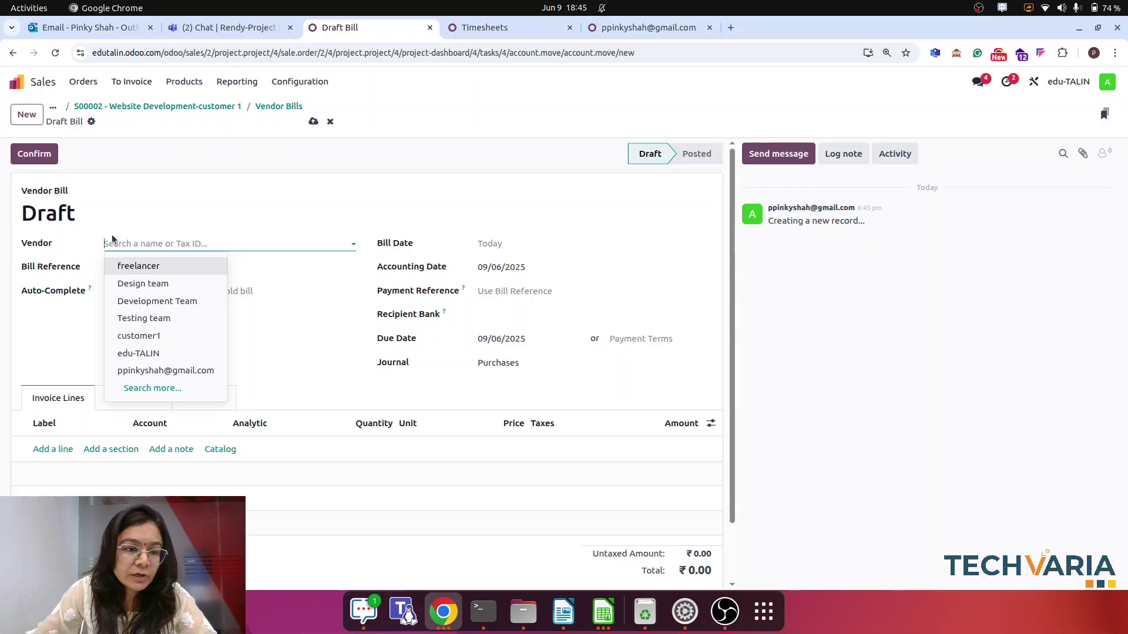
pyautogui.click(133, 267)
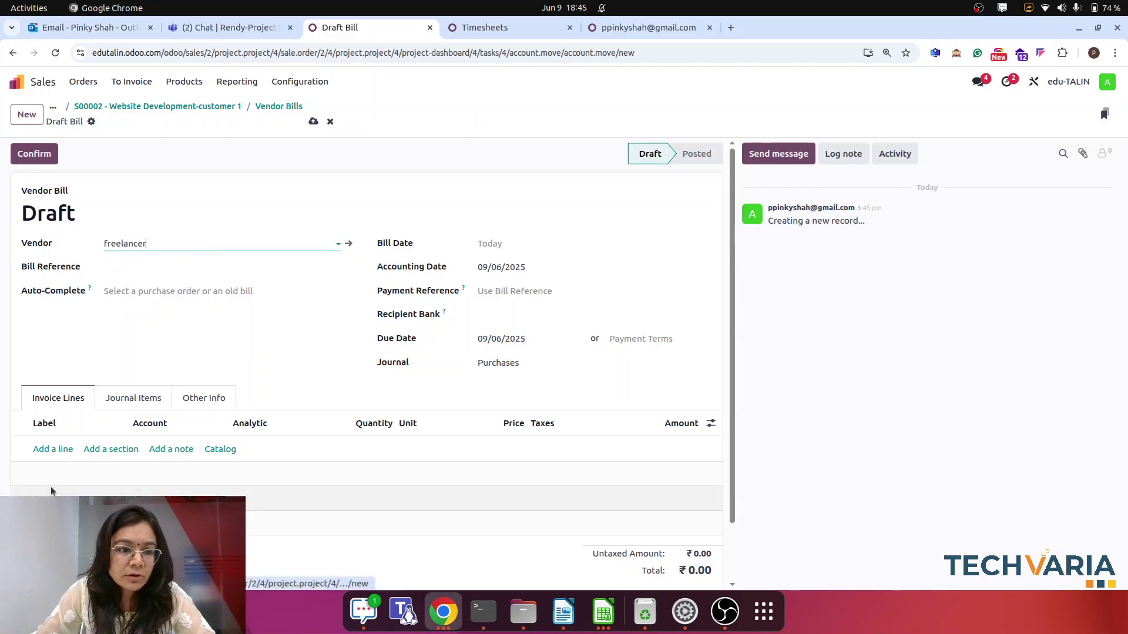
# - Add an invoice line to the freelancer bill labelled "Consultancy services" with a price of 10000
pyautogui.click(50, 451)
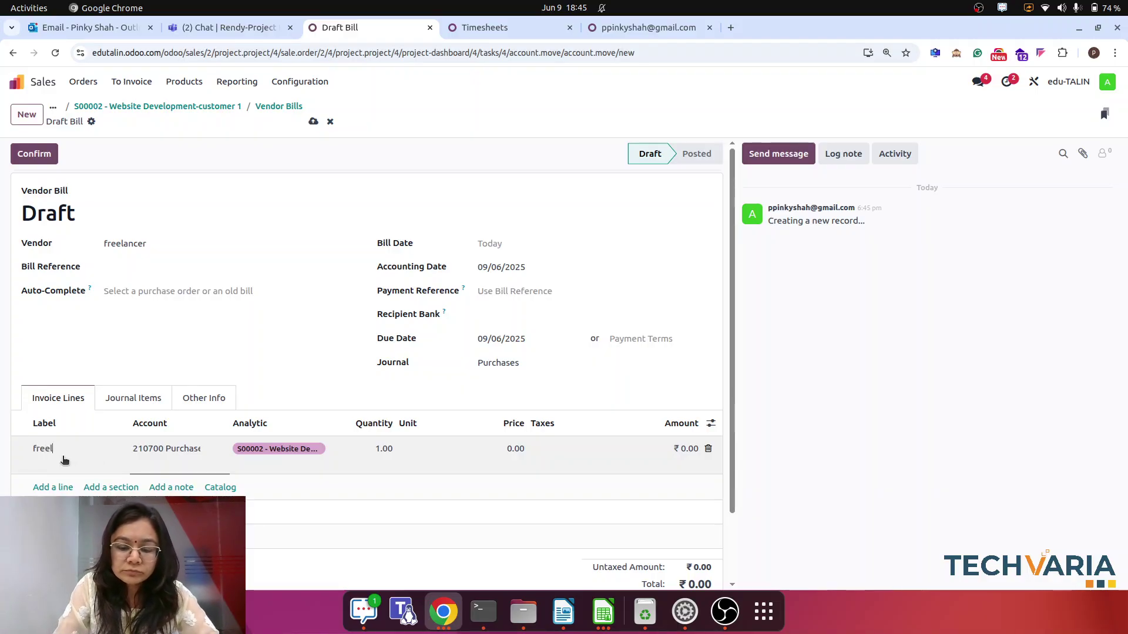
pyautogui.press('BackSpace')
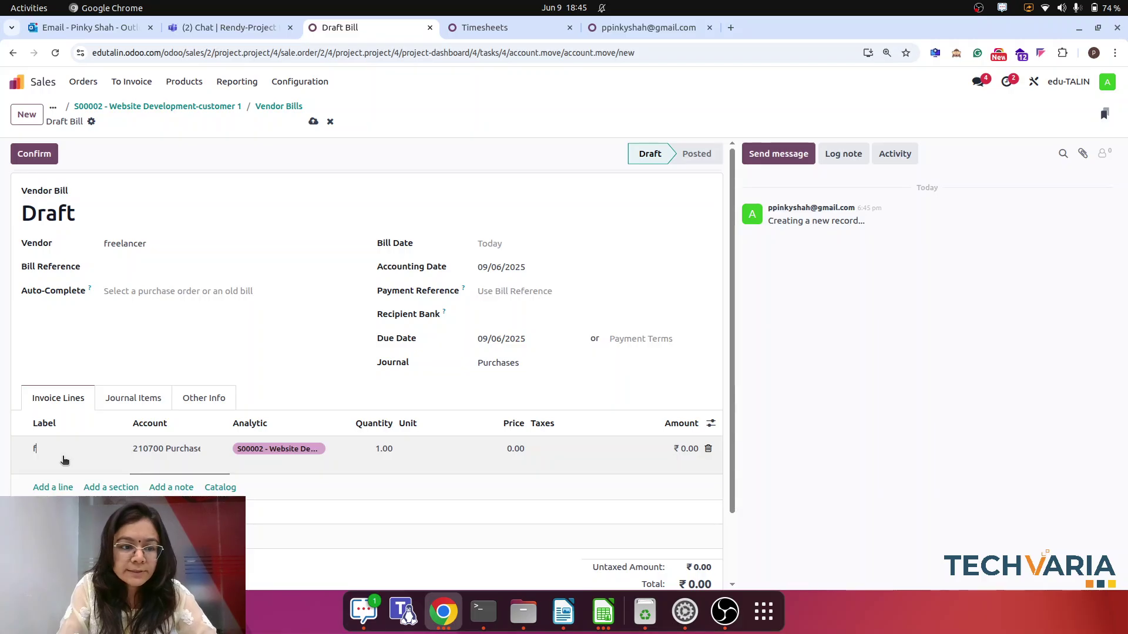
pyautogui.write('Consu')
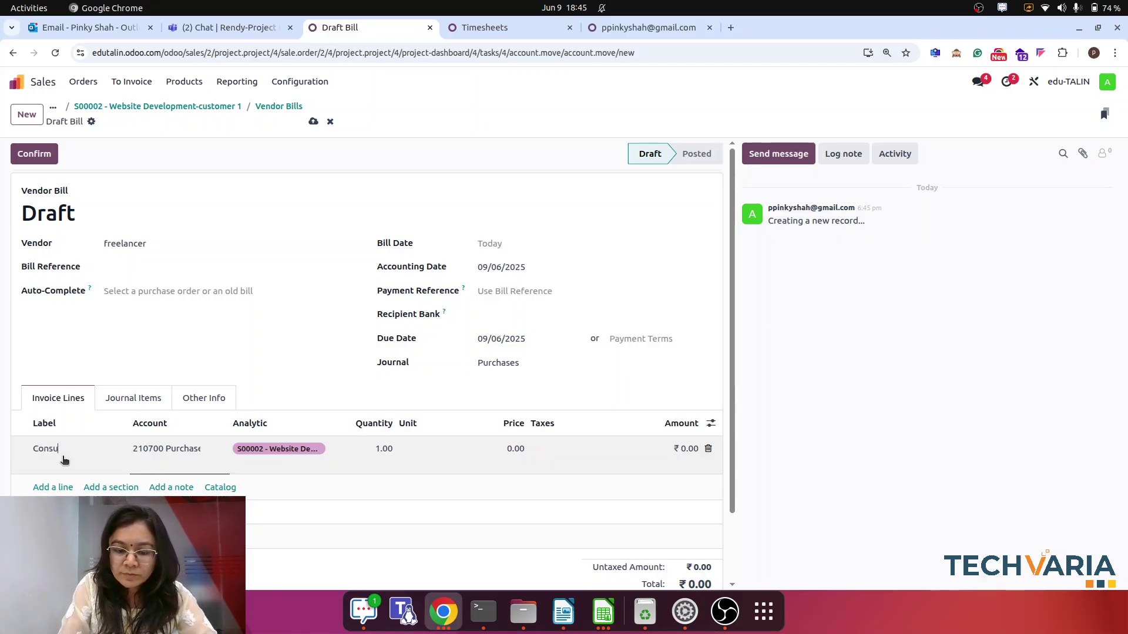
pyautogui.write('ltancy se')
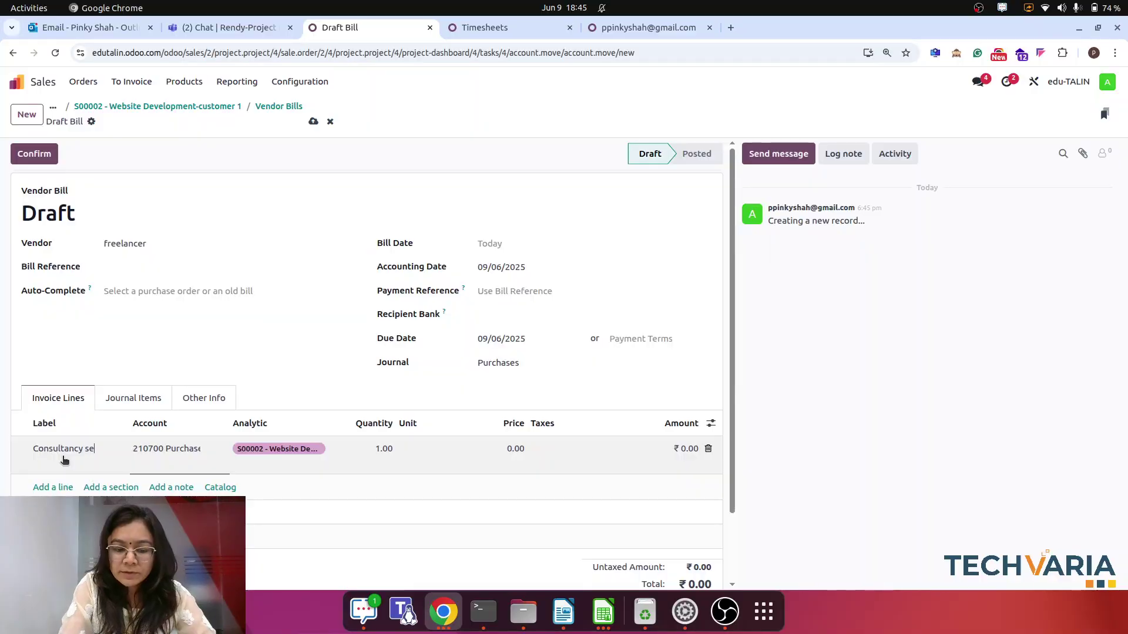
pyautogui.write('rvices')
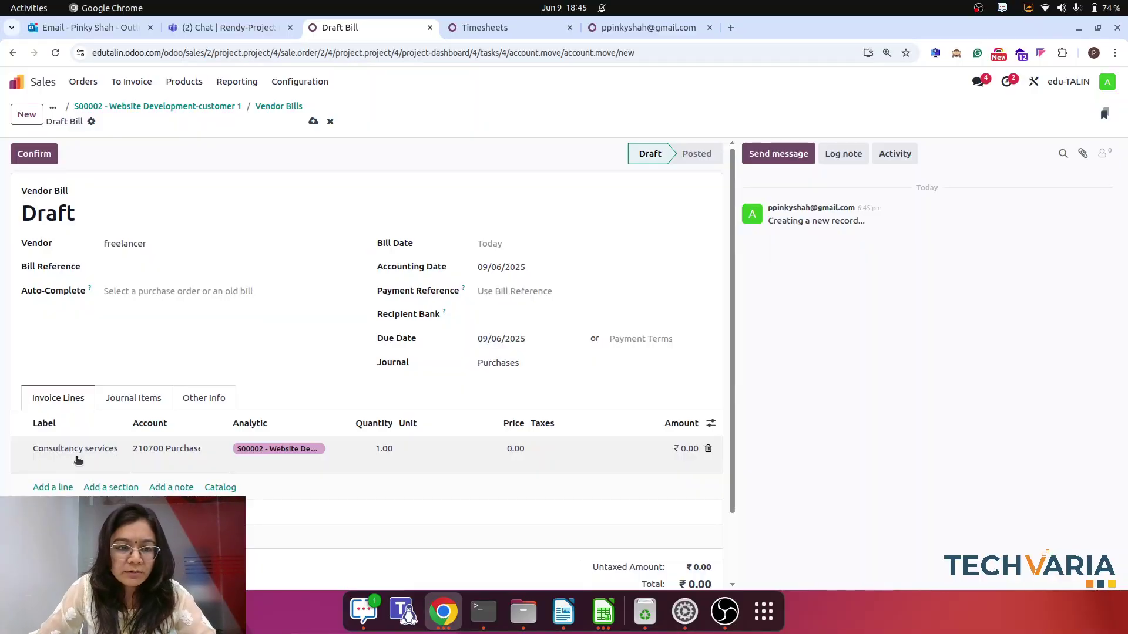
pyautogui.press('Tab')
pyautogui.click(383, 452)
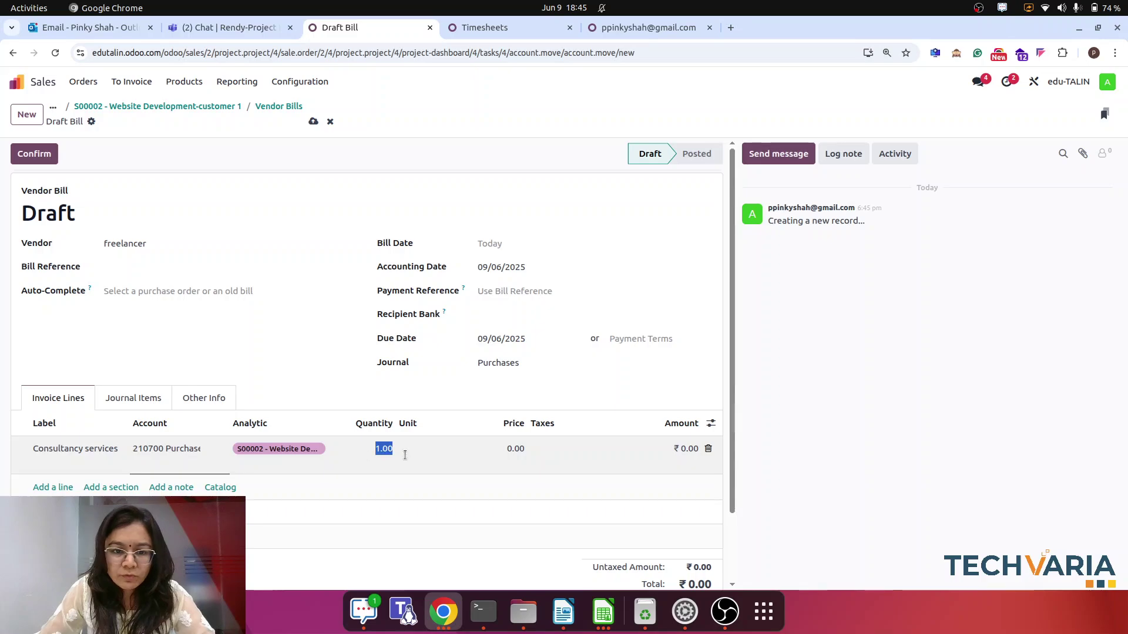
pyautogui.click(484, 452)
pyautogui.write('10000')
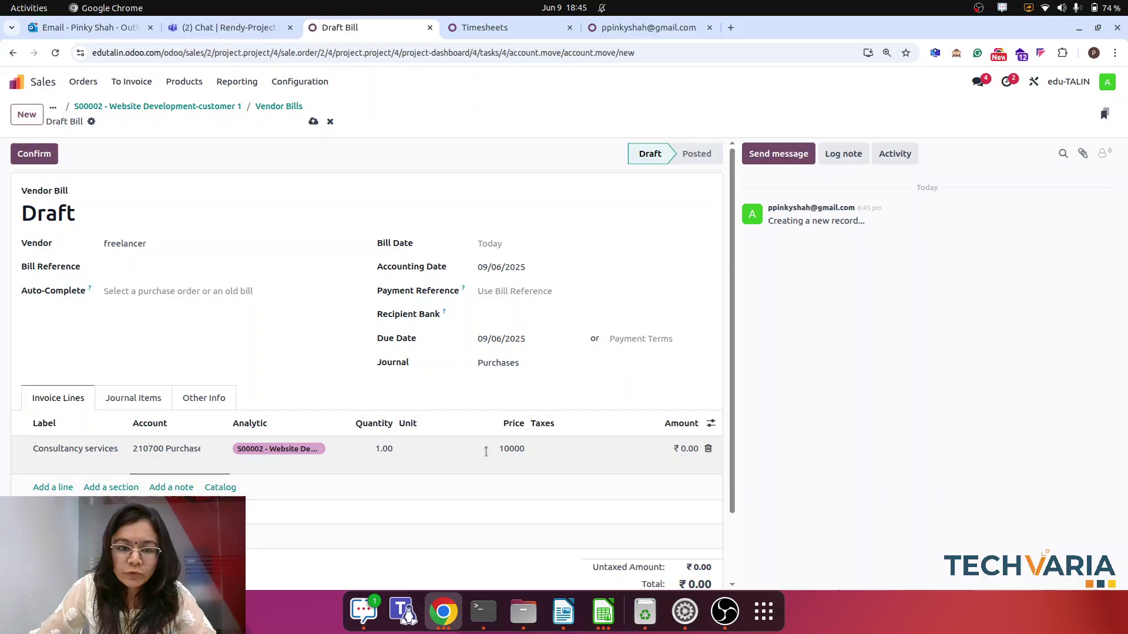
pyautogui.click(435, 434)
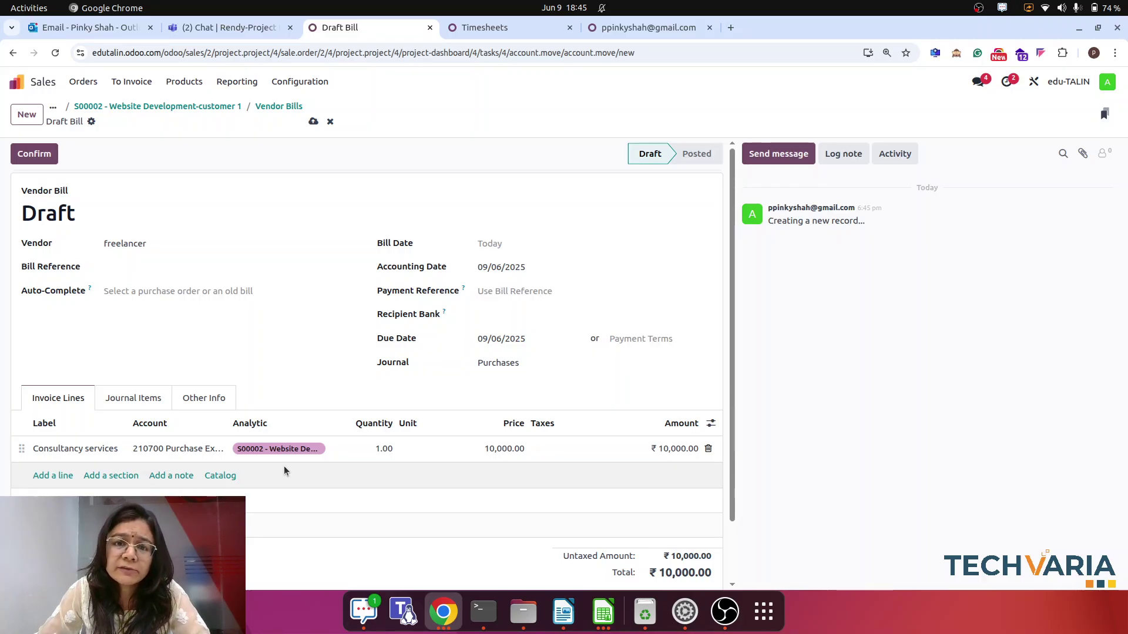
# - Set the bill date of the freelancer bill to 09/06/2025 and confirm the bill
pyautogui.click(492, 246)
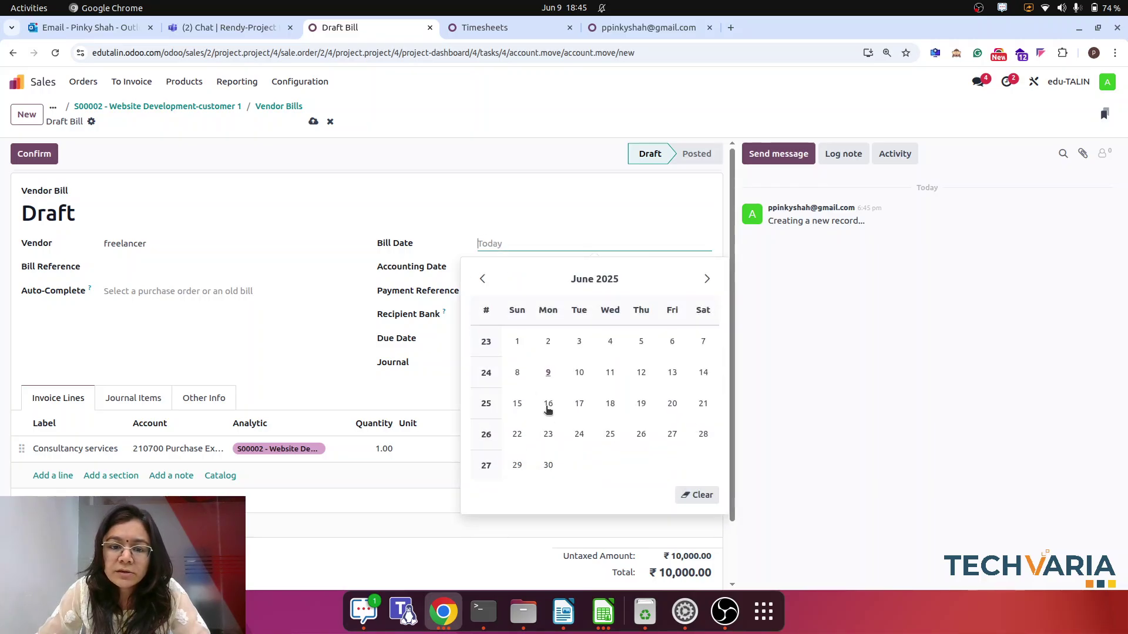
pyautogui.click(547, 376)
pyautogui.click(26, 161)
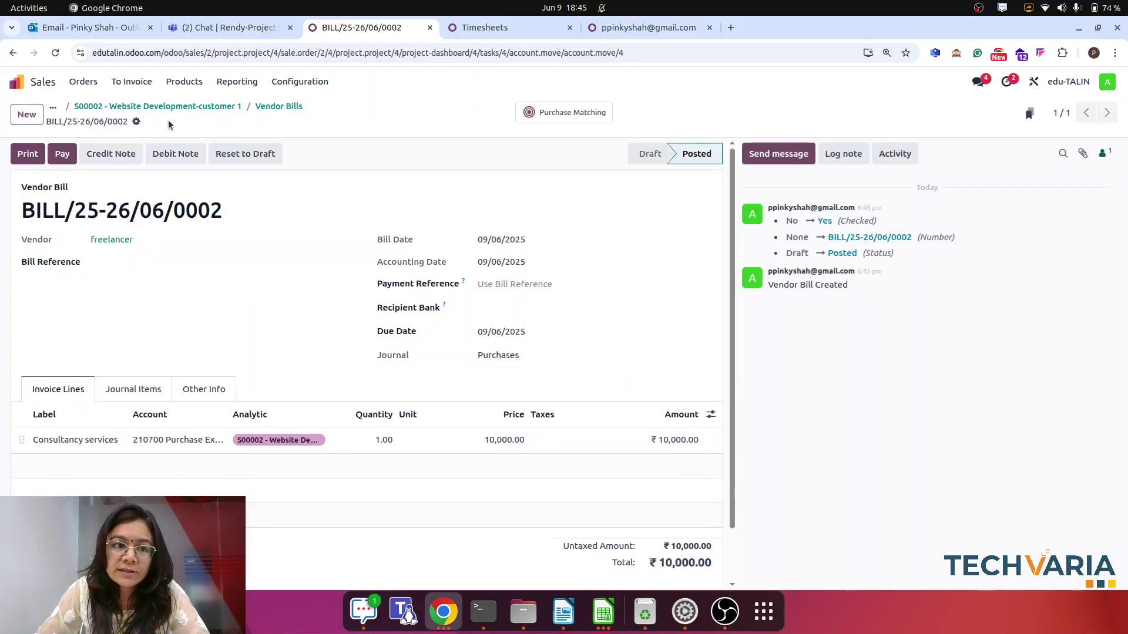
# - Return to the project's dashboard and review the costs, including vendor bills, and the total profitability
pyautogui.click(179, 107)
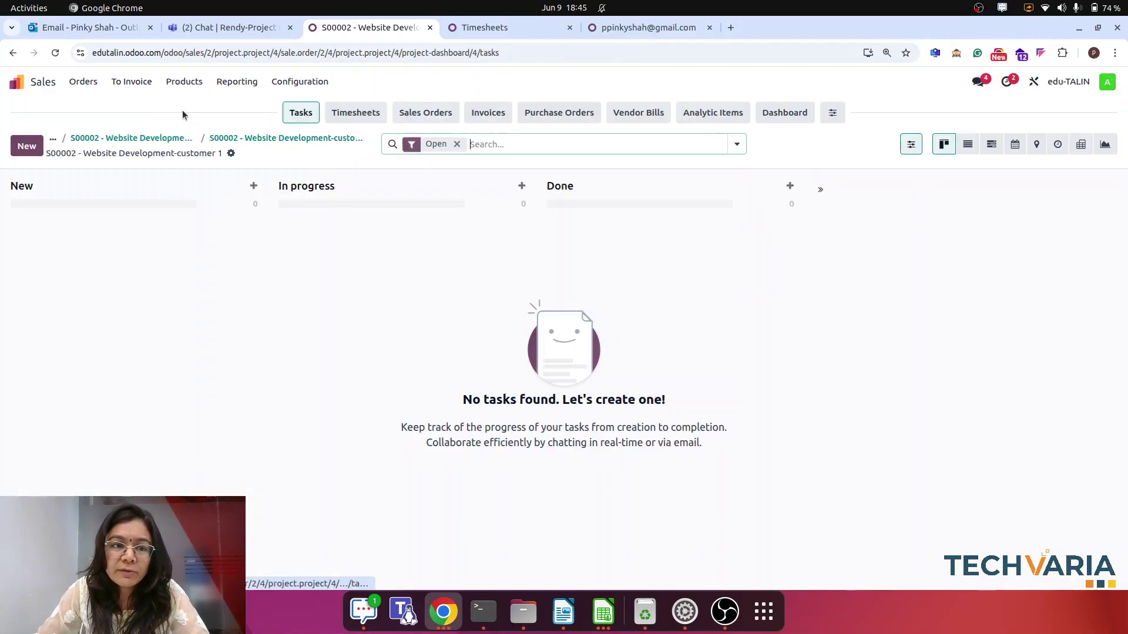
pyautogui.click(781, 114)
pyautogui.scroll(-1, 830, 467)
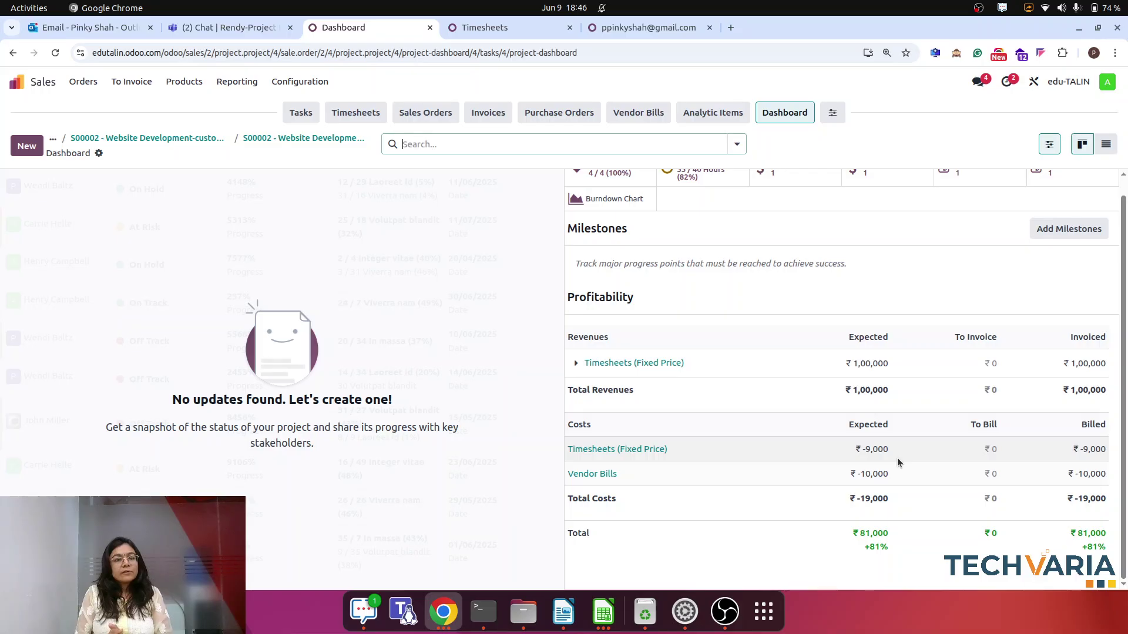
pyautogui.scroll(1, 681, 283)
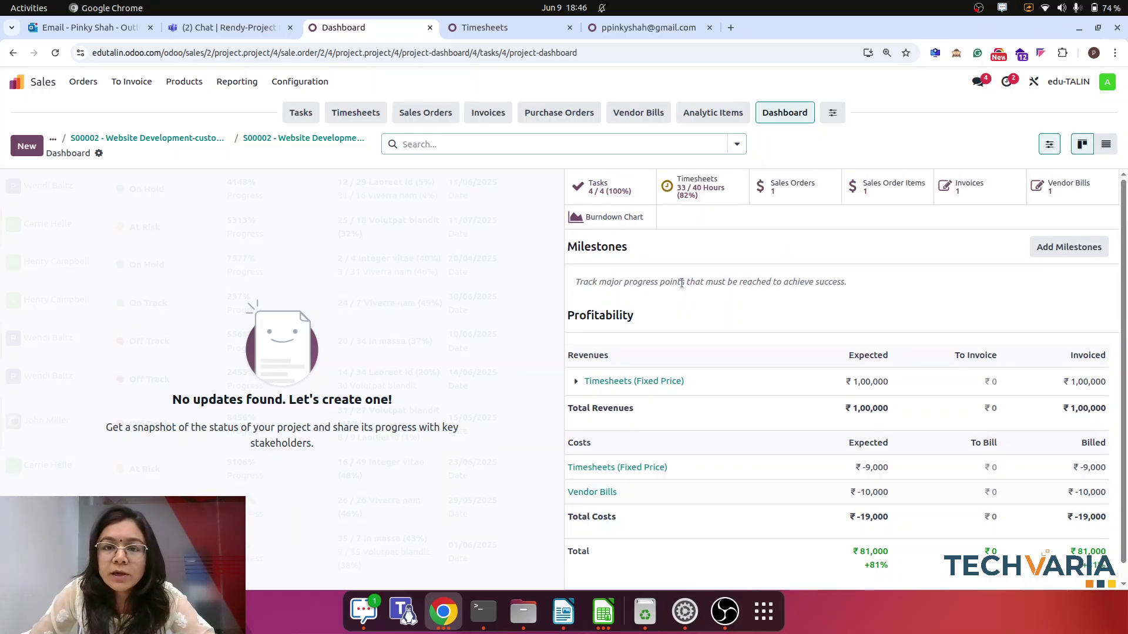
# - Create another vendor bill for the project, creating and saving a new company contact "vendor1" as its vendor
pyautogui.click(639, 113)
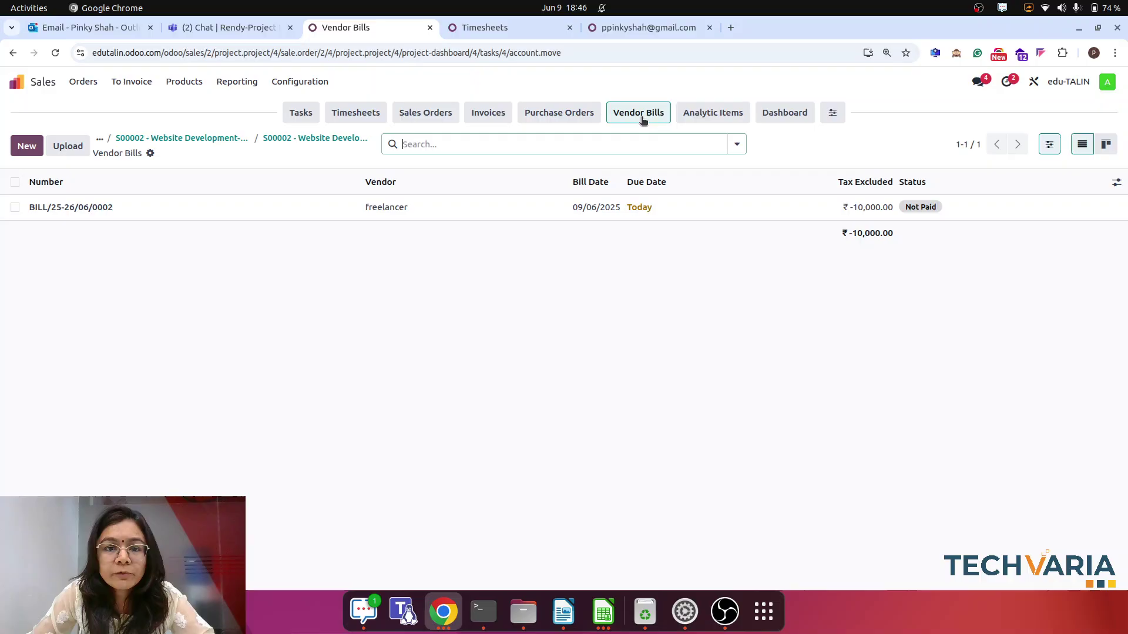
pyautogui.click(25, 146)
pyautogui.click(141, 237)
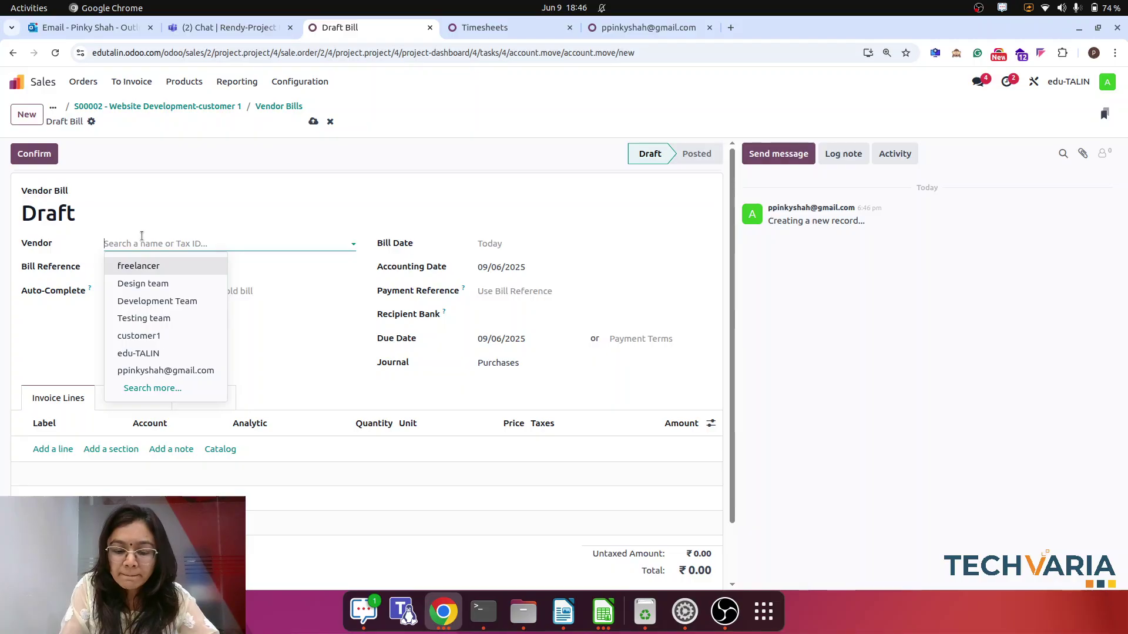
pyautogui.write('pu')
pyautogui.press('BackSpace')
pyautogui.press('BackSpace')
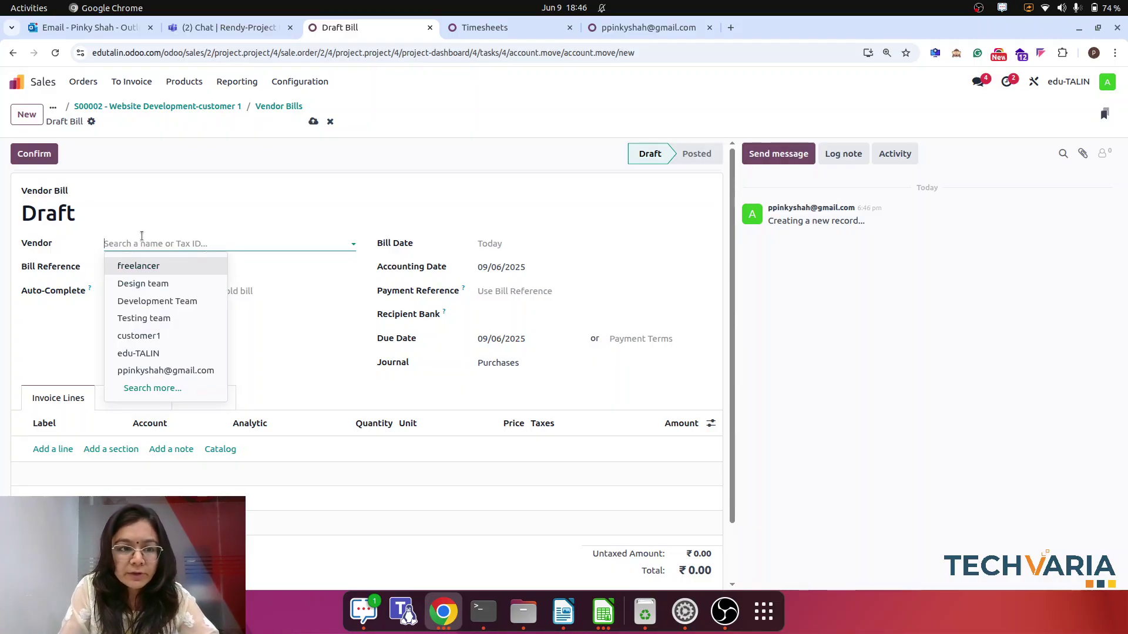
pyautogui.write('vendor1')
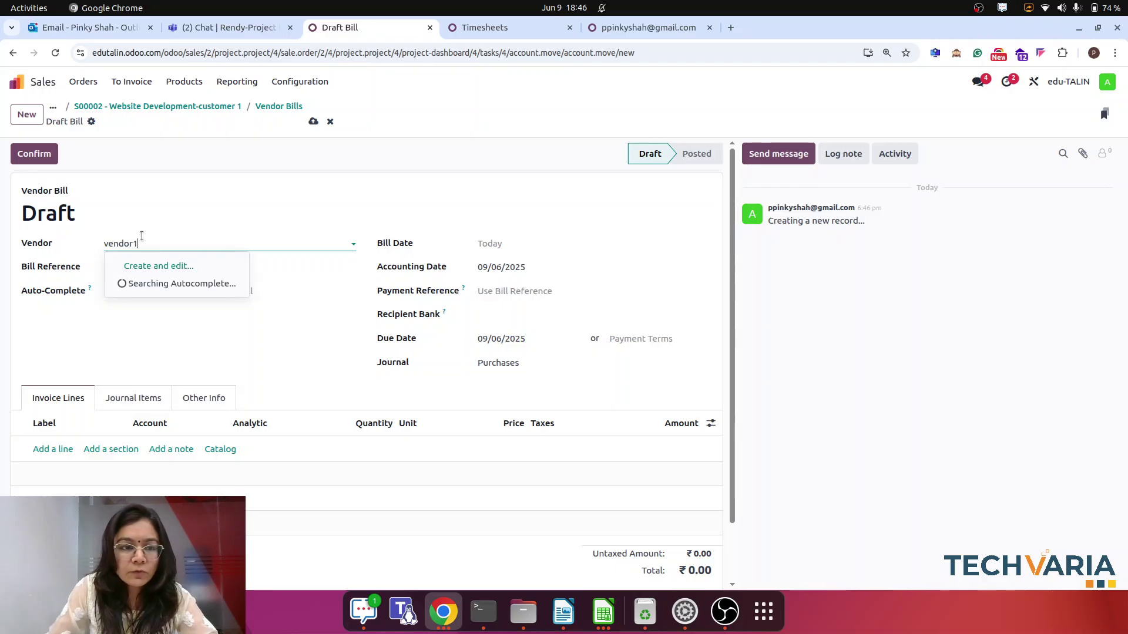
pyautogui.click(161, 267)
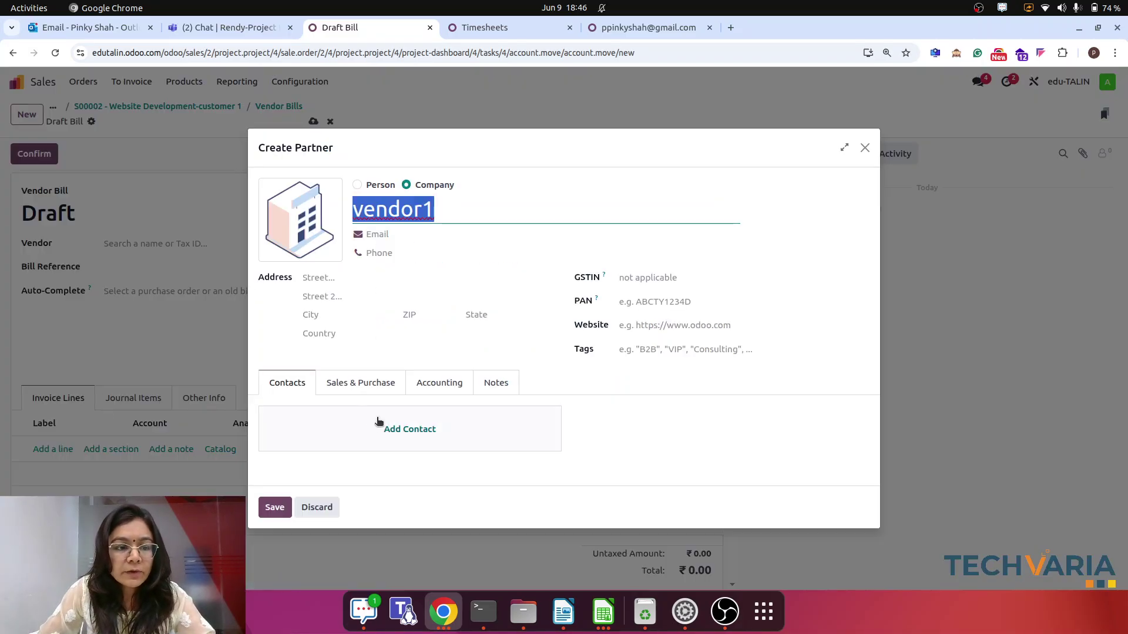
pyautogui.click(276, 505)
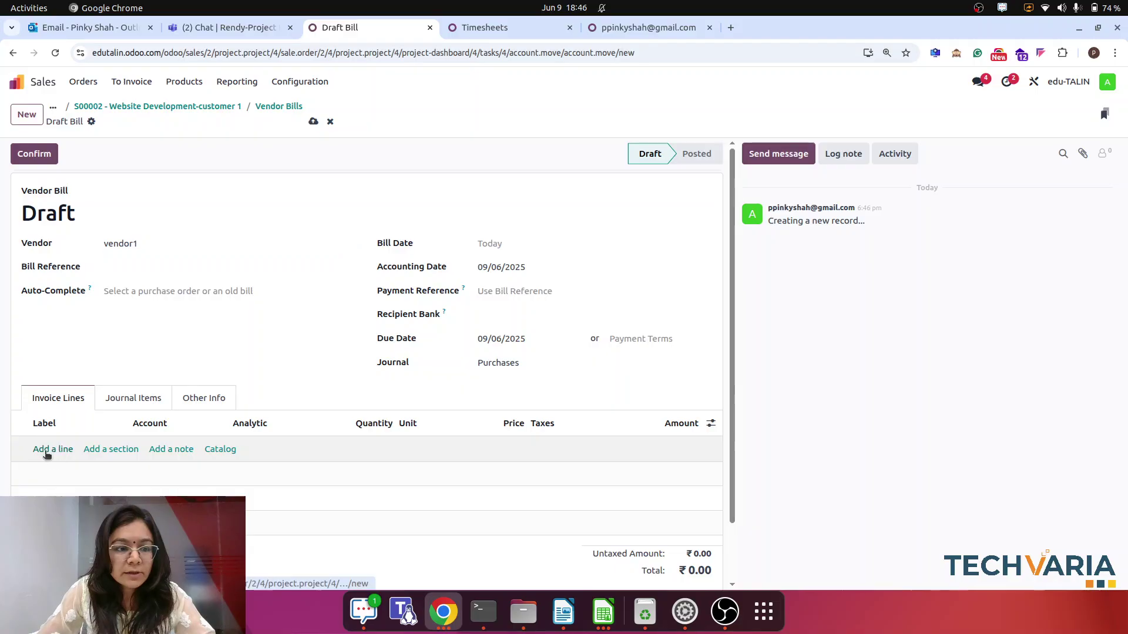
# - Add an invoice line labelled "user lincens" to the vendor1 bill
pyautogui.click(58, 448)
pyautogui.write('us')
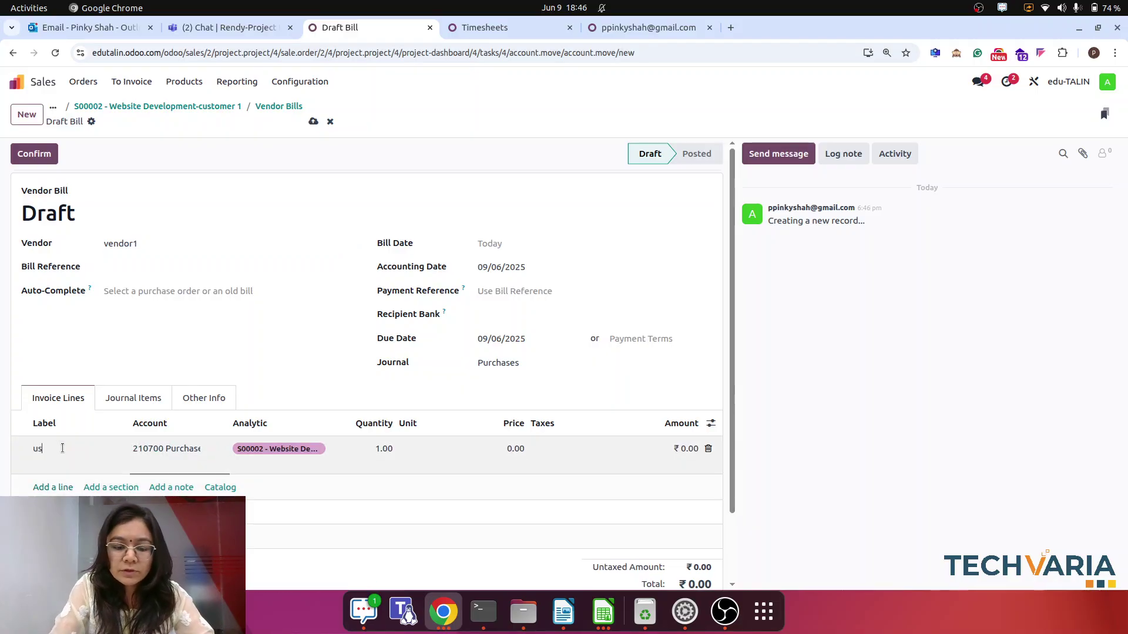
pyautogui.write('er lin')
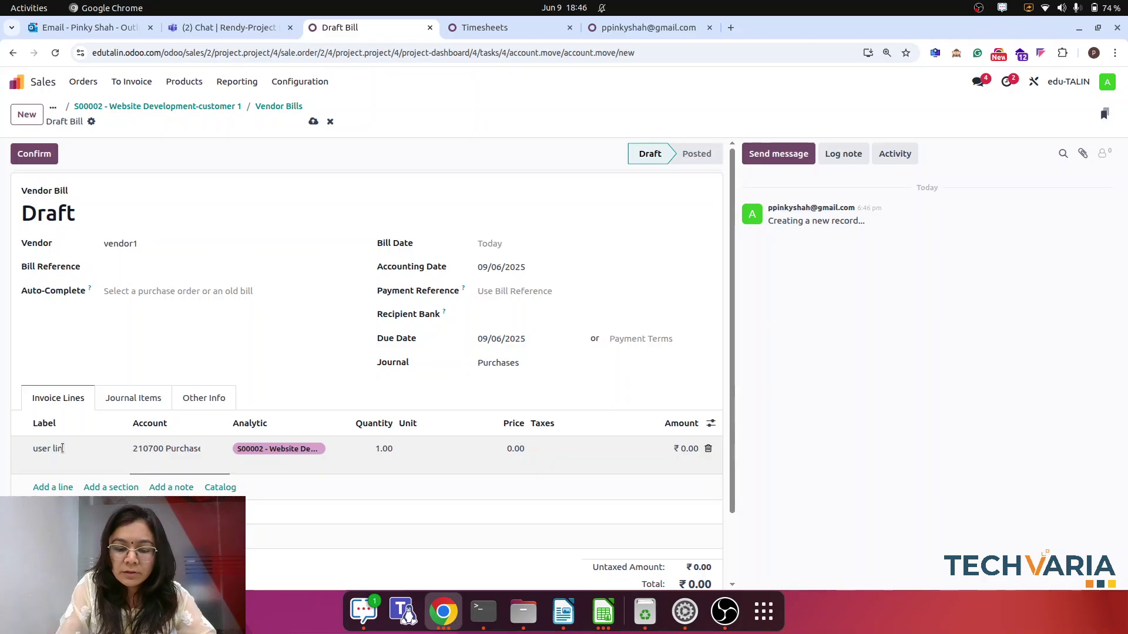
pyautogui.write('ces')
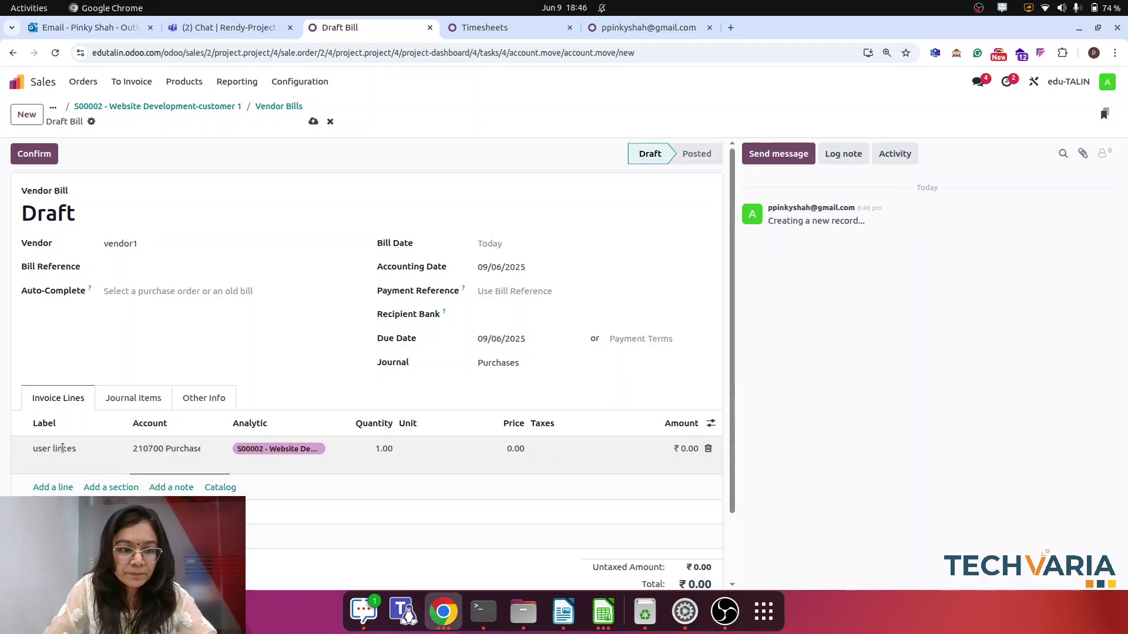
pyautogui.doubleClick(62, 448)
pyautogui.rightClick(62, 448)
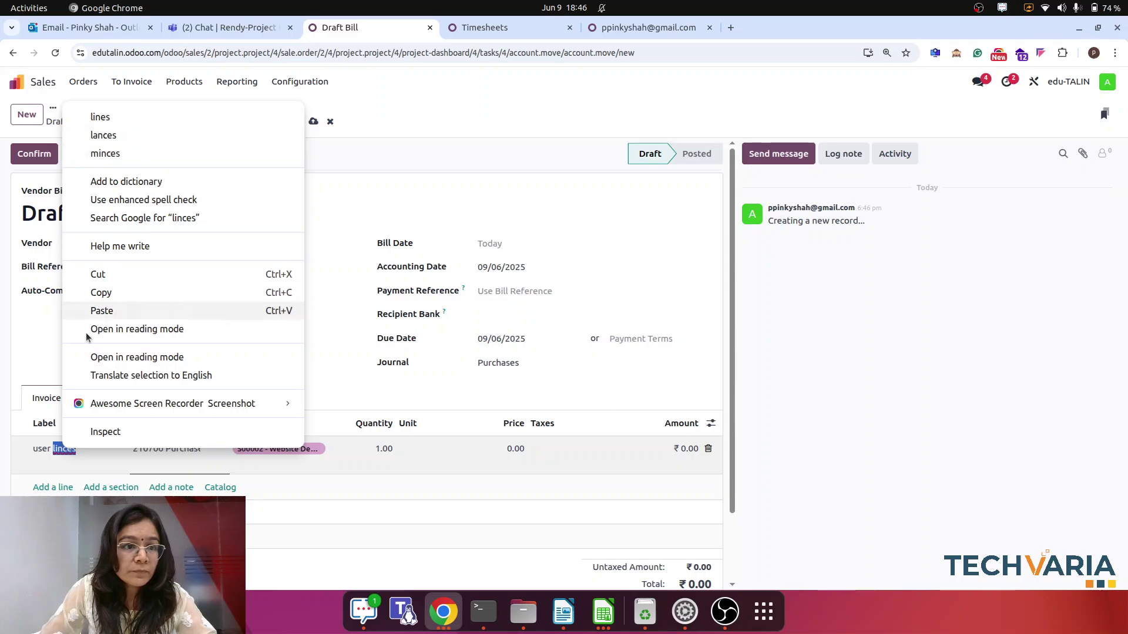
pyautogui.click(111, 461)
pyautogui.click(89, 451)
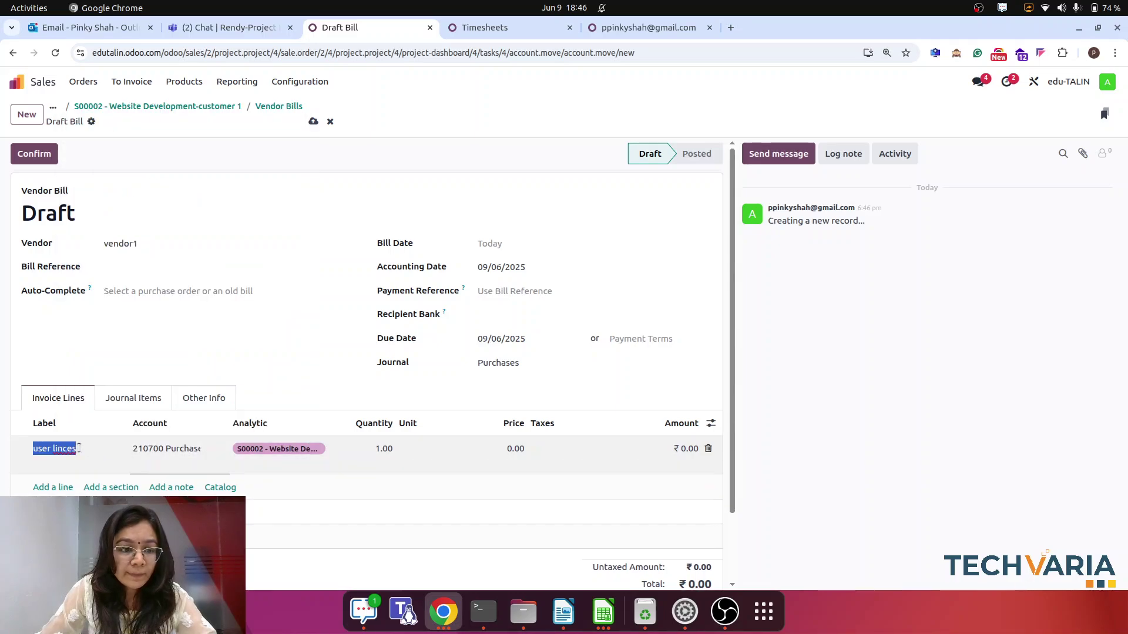
pyautogui.click(85, 449)
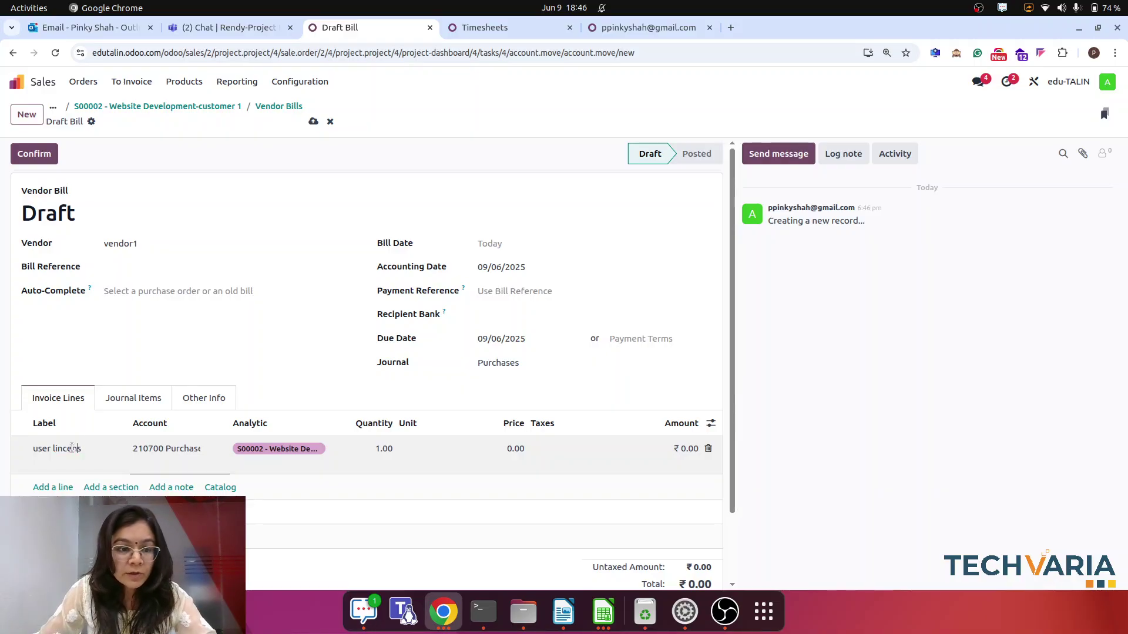
pyautogui.rightClick(66, 451)
pyautogui.click(843, 489)
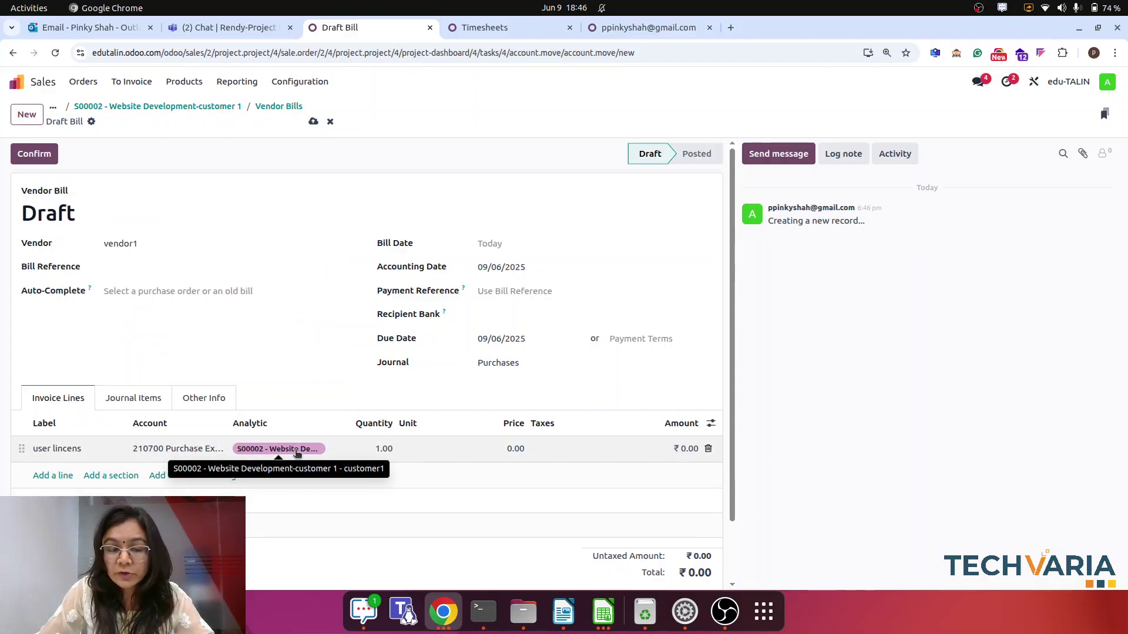
# - Set the price of the "user lincens" line to 4000 and confirm the vendor1 bill
pyautogui.click(493, 449)
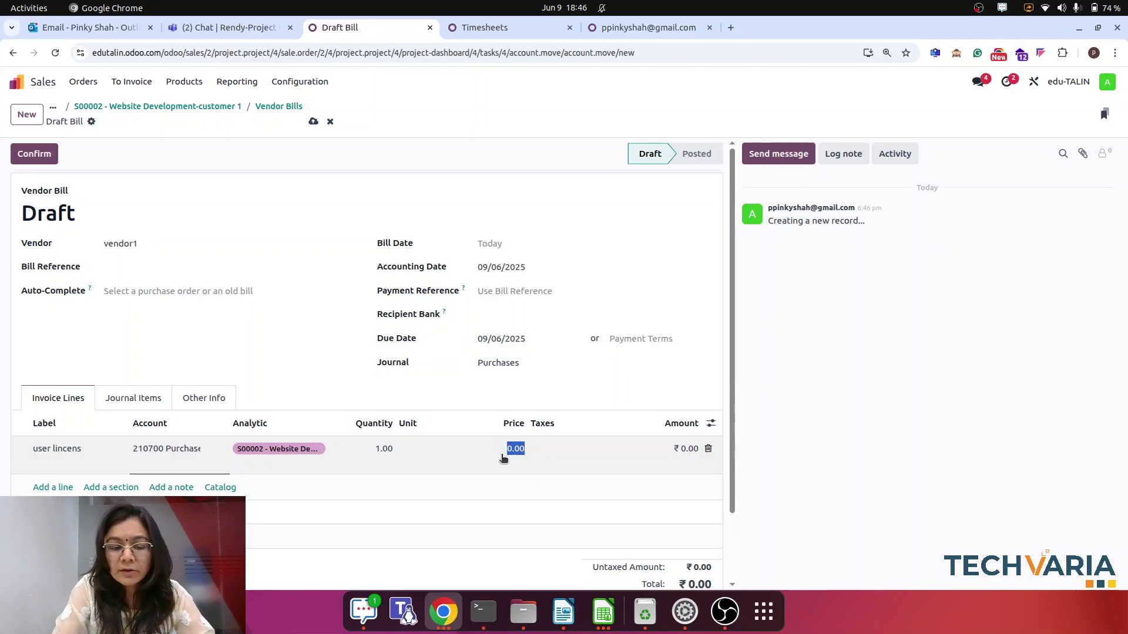
pyautogui.write('4000')
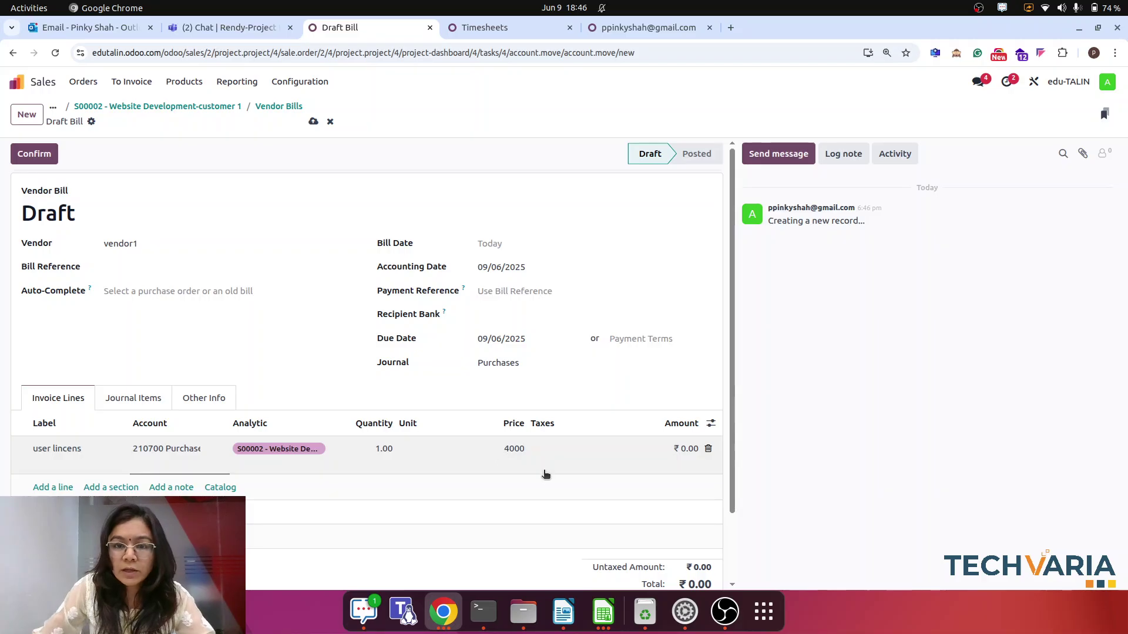
pyautogui.click(856, 514)
pyautogui.click(35, 160)
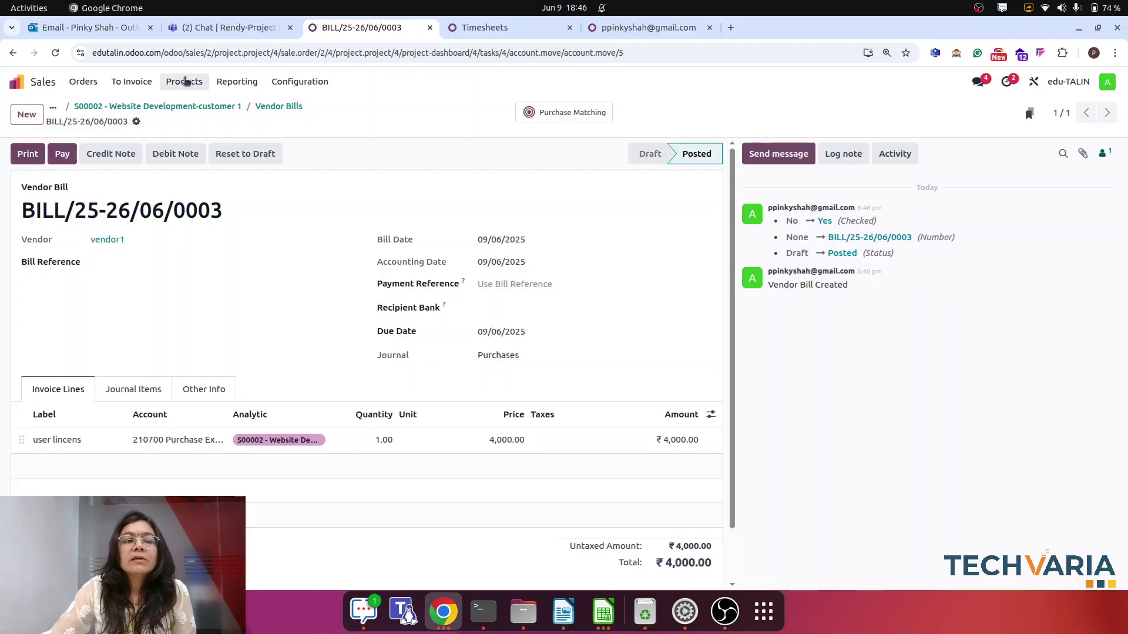
# - Return to the project's dashboard, review its costs and profitability, and open the vendor bills behind the cost entry
pyautogui.click(179, 108)
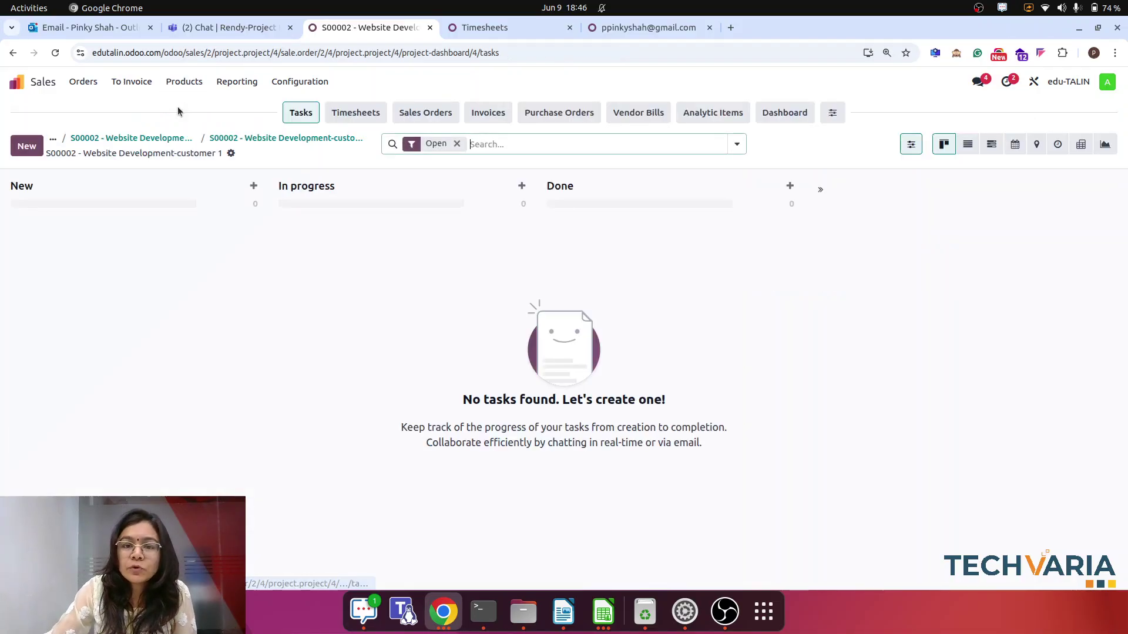
pyautogui.click(768, 114)
pyautogui.scroll(-1, 678, 245)
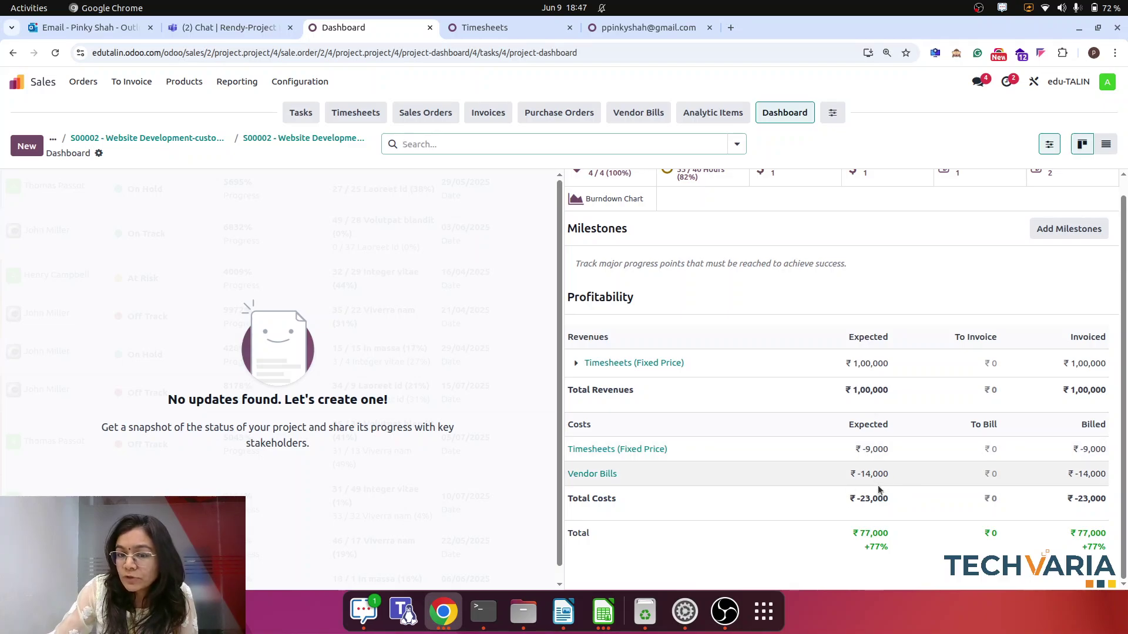
pyautogui.click(604, 474)
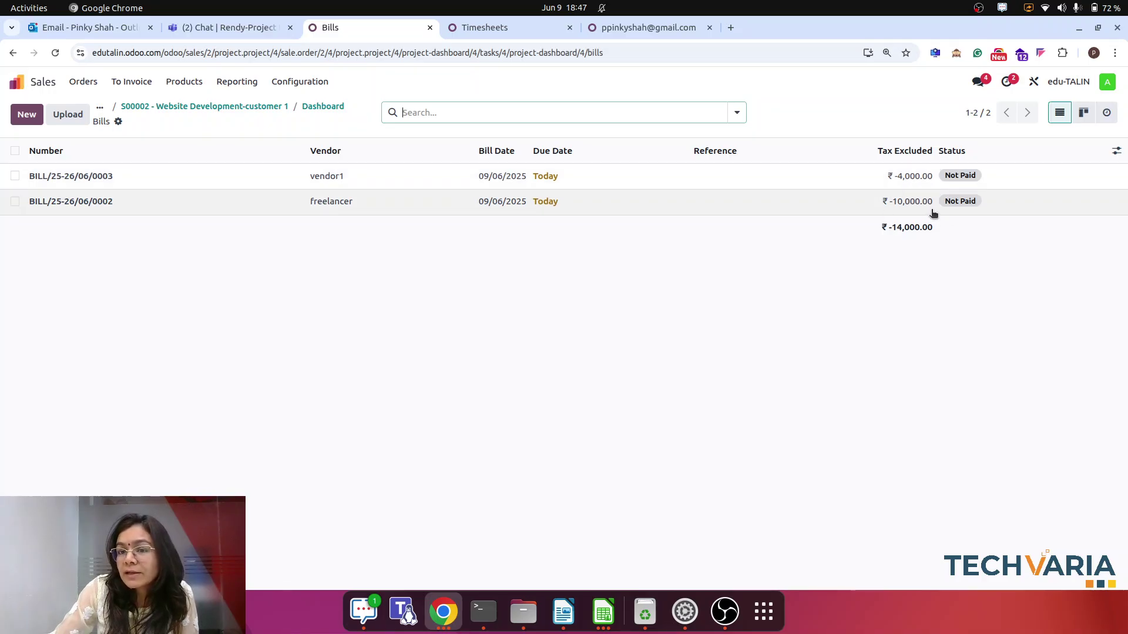
# - Go back to the website development sales order and open the project's analytic items from its tasks
pyautogui.click(244, 107)
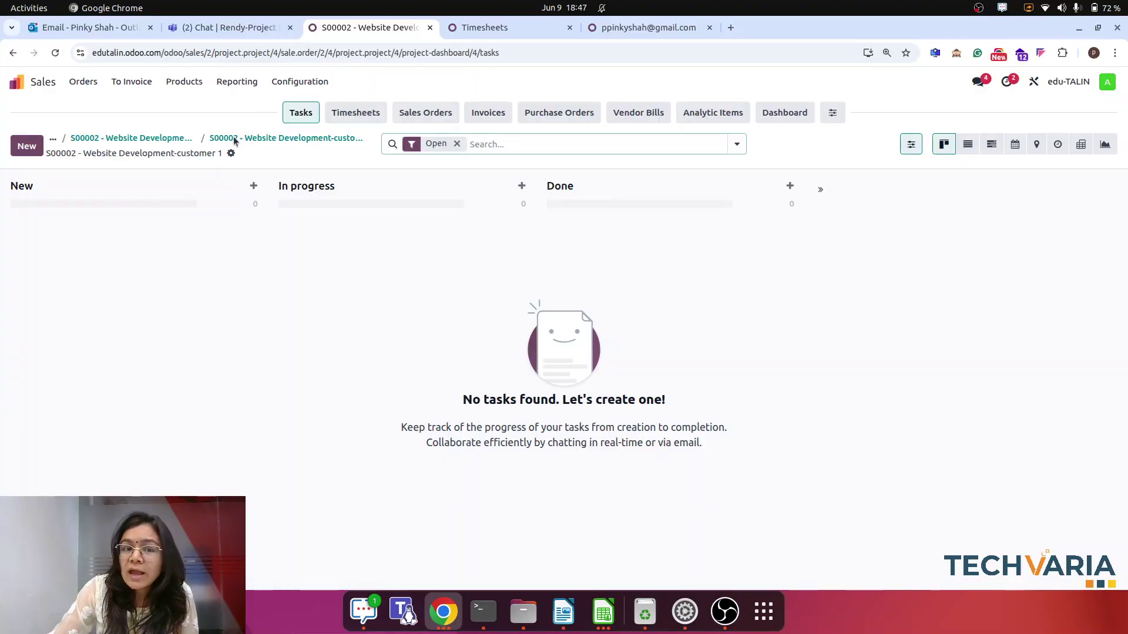
pyautogui.click(248, 140)
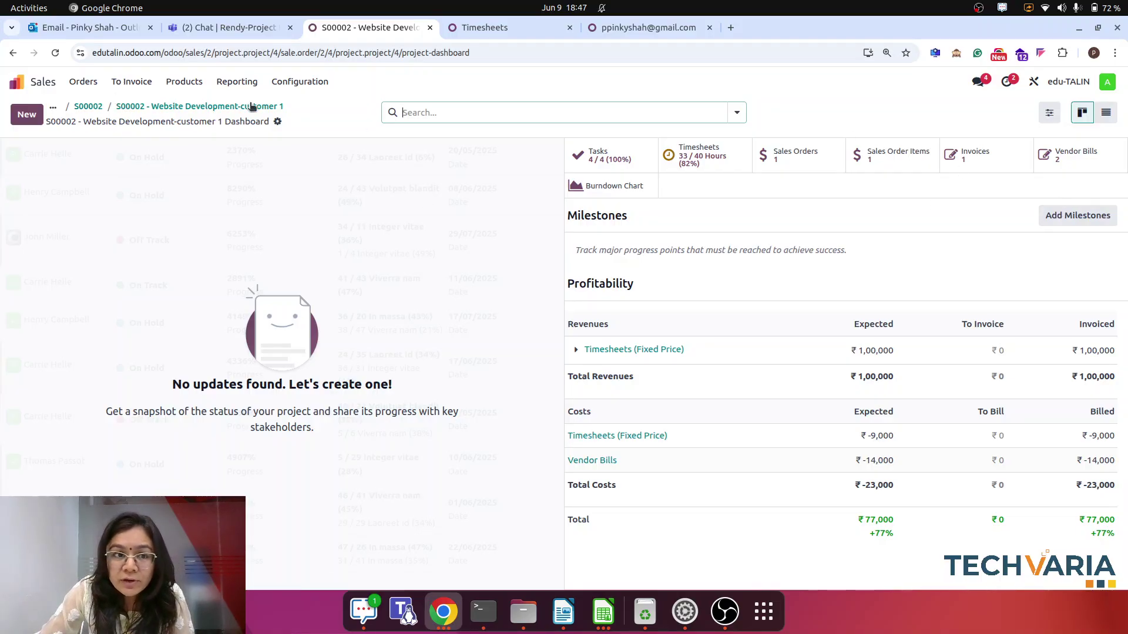
pyautogui.click(88, 106)
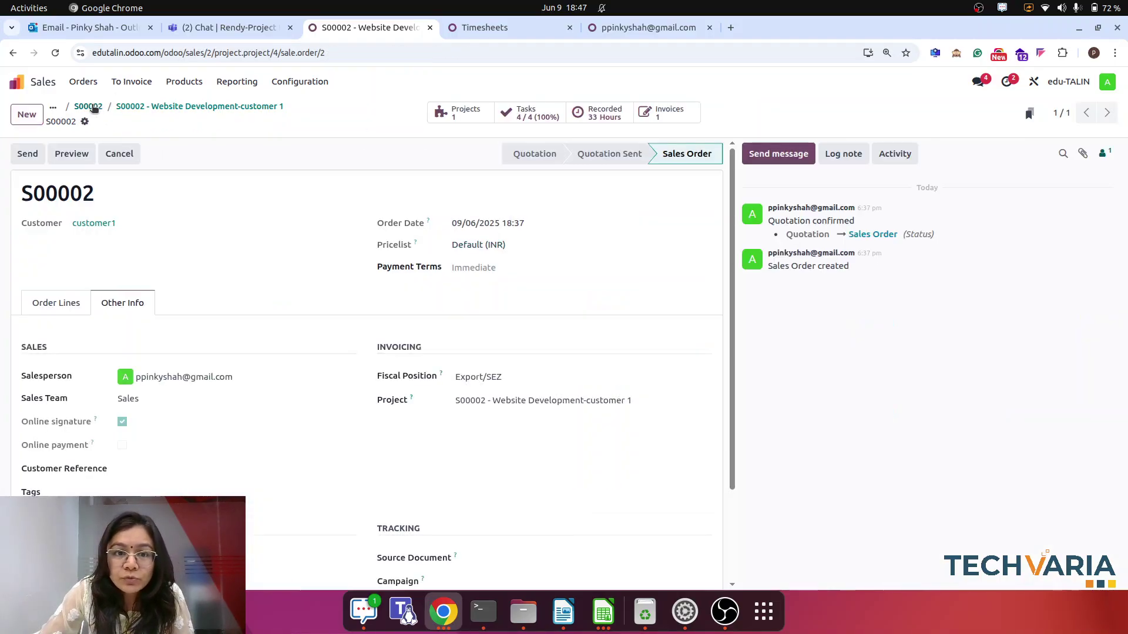
pyautogui.click(533, 113)
pyautogui.click(711, 114)
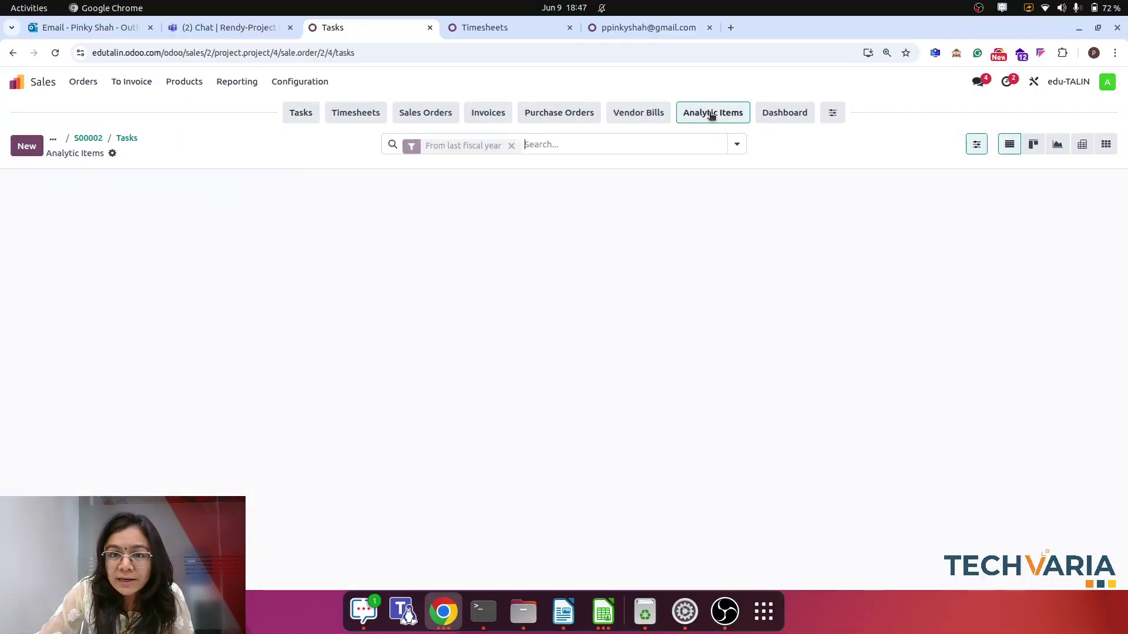